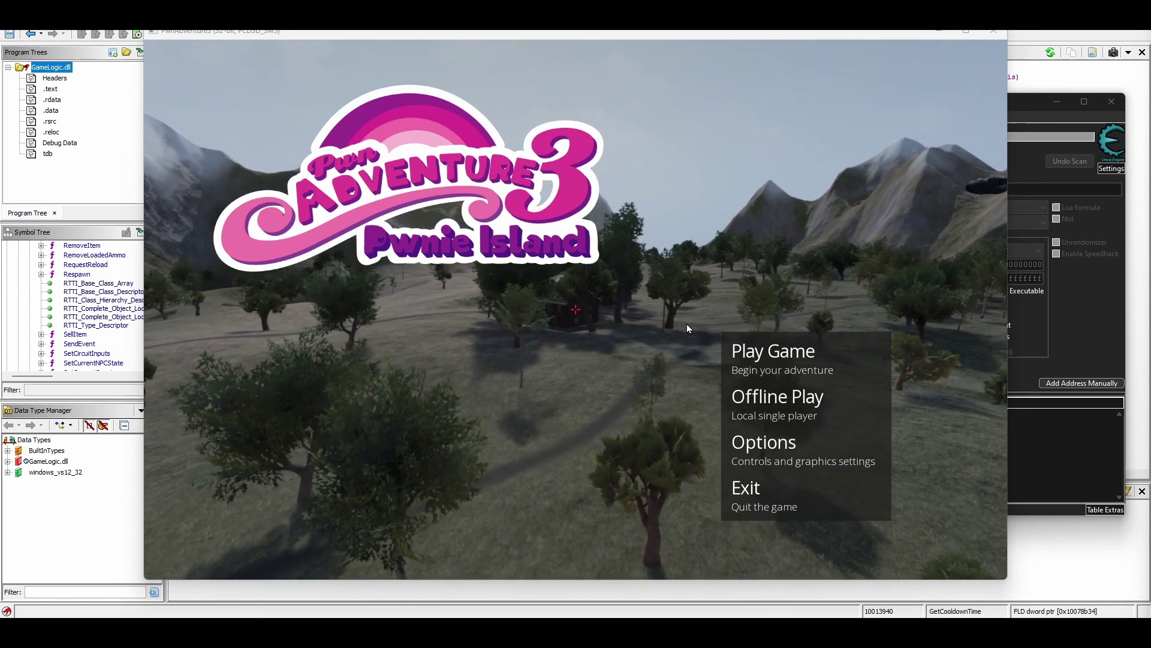
# Check and accept the game options as they are, and join a game with the available character.
pyautogui.click(790, 440)
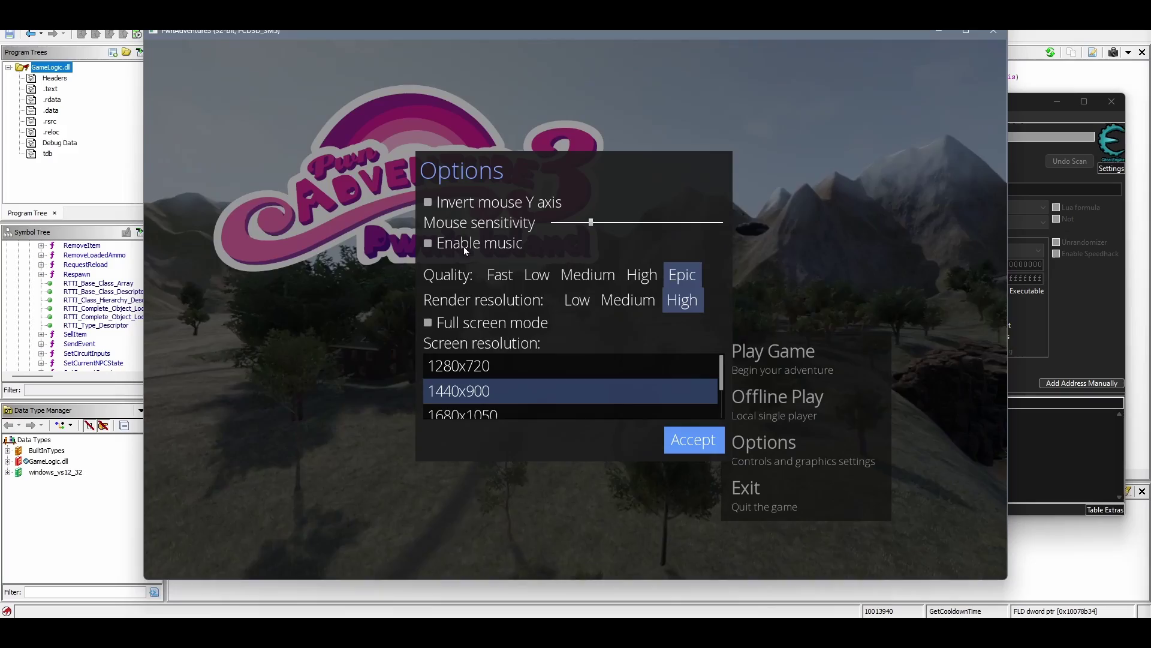
pyautogui.click(694, 439)
pyautogui.click(774, 354)
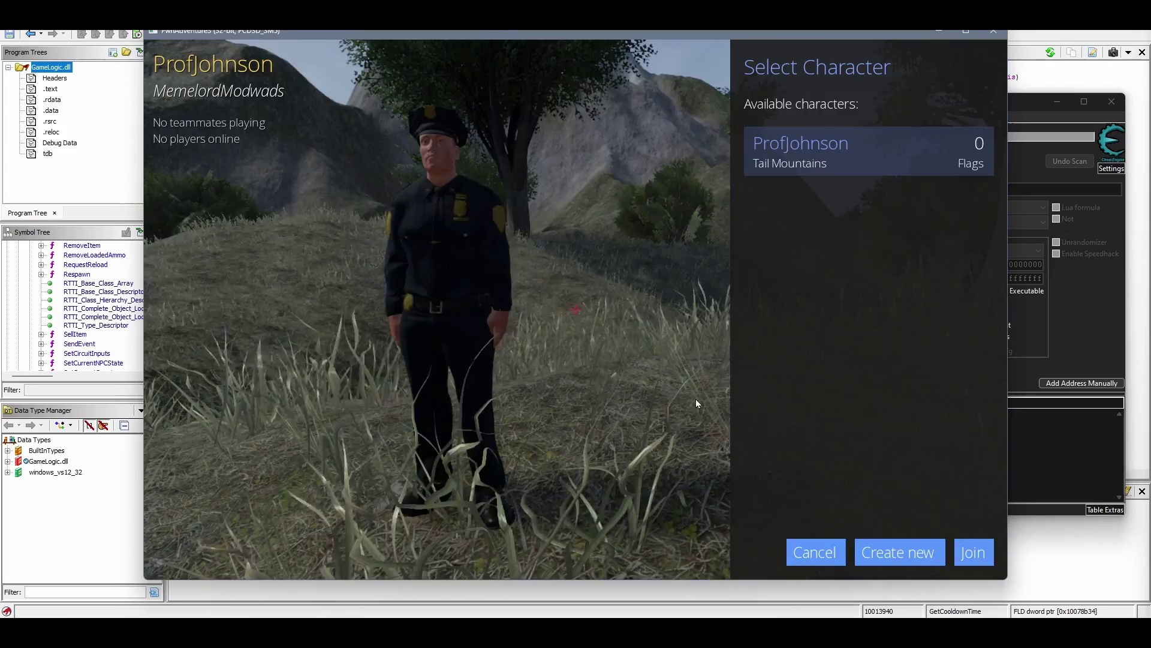
pyautogui.click(973, 549)
# Walk the character through the grassland onto the dirt path and pause the game.
pyautogui.press('w')
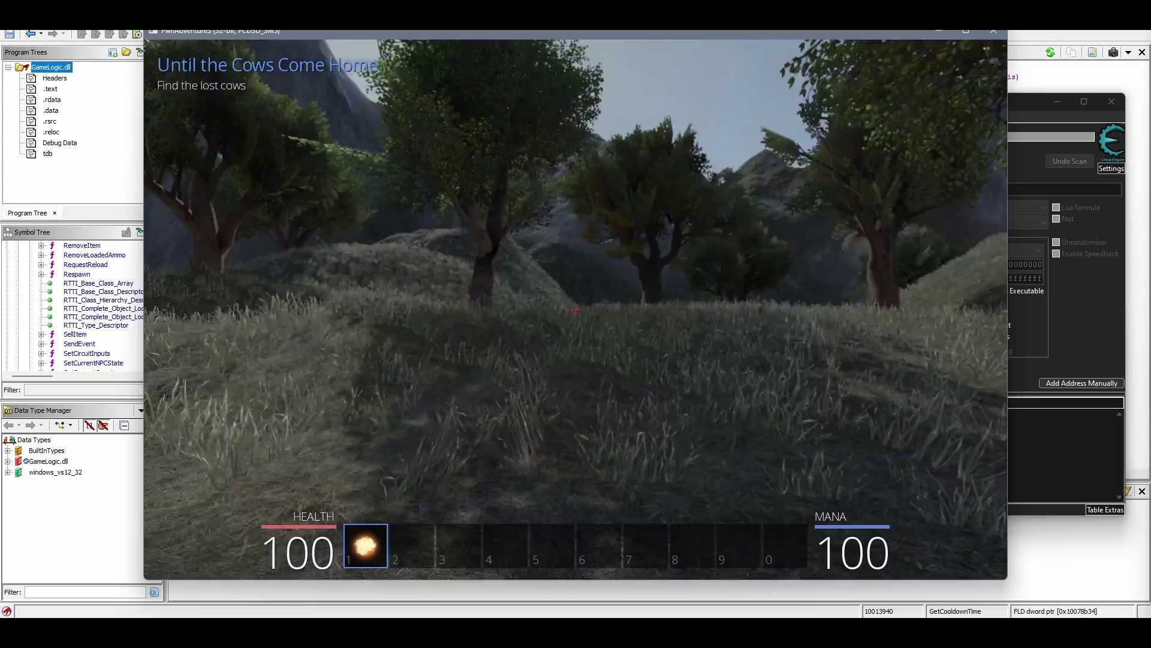
pyautogui.press('w')
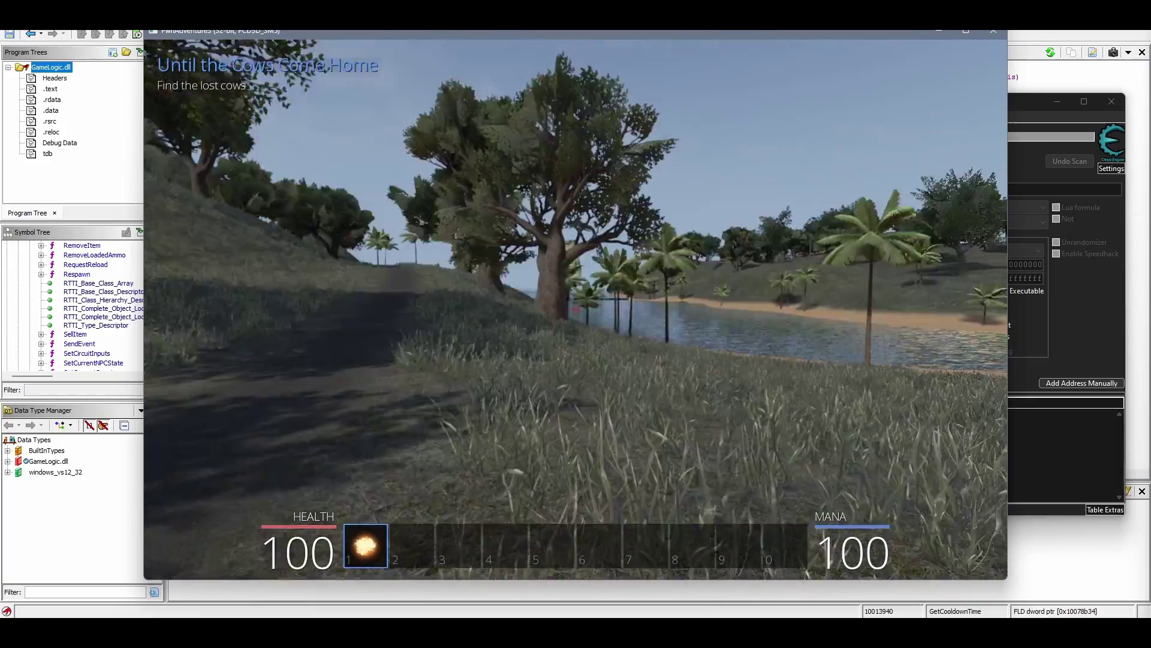
pyautogui.press('w')
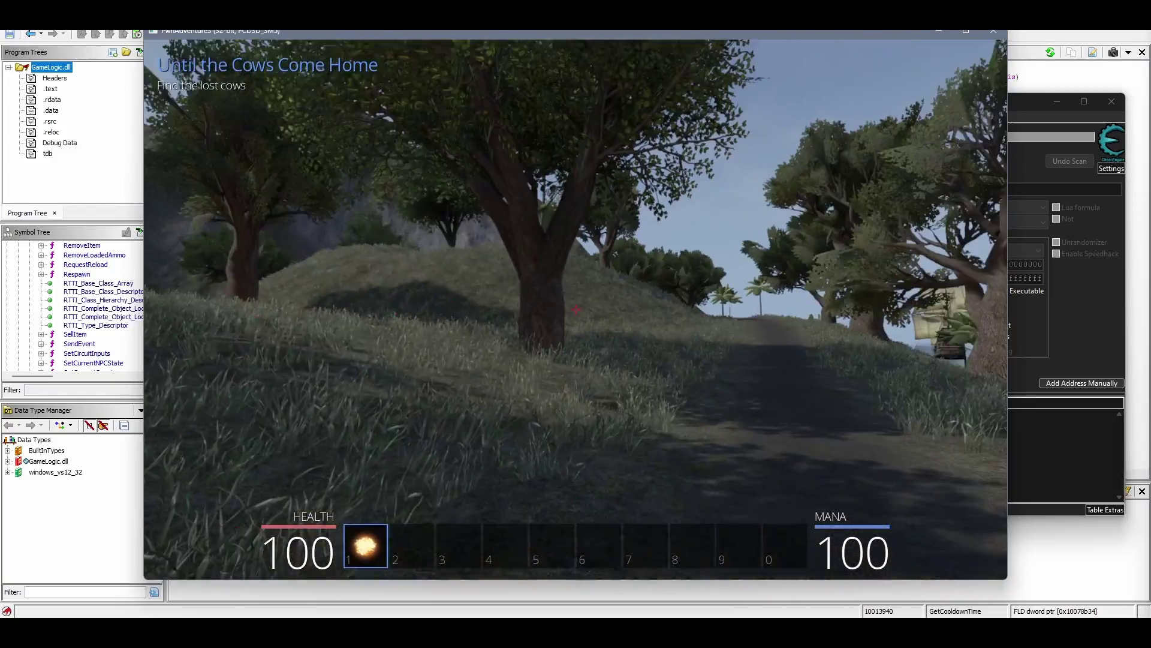
pyautogui.press('w')
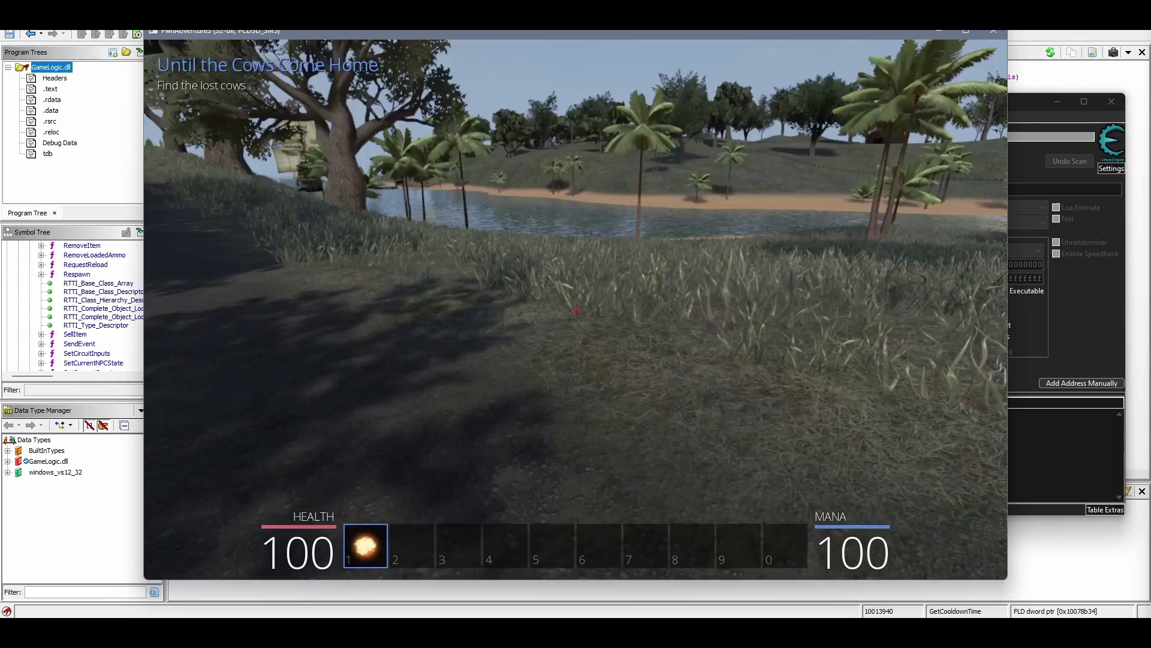
pyautogui.press('w')
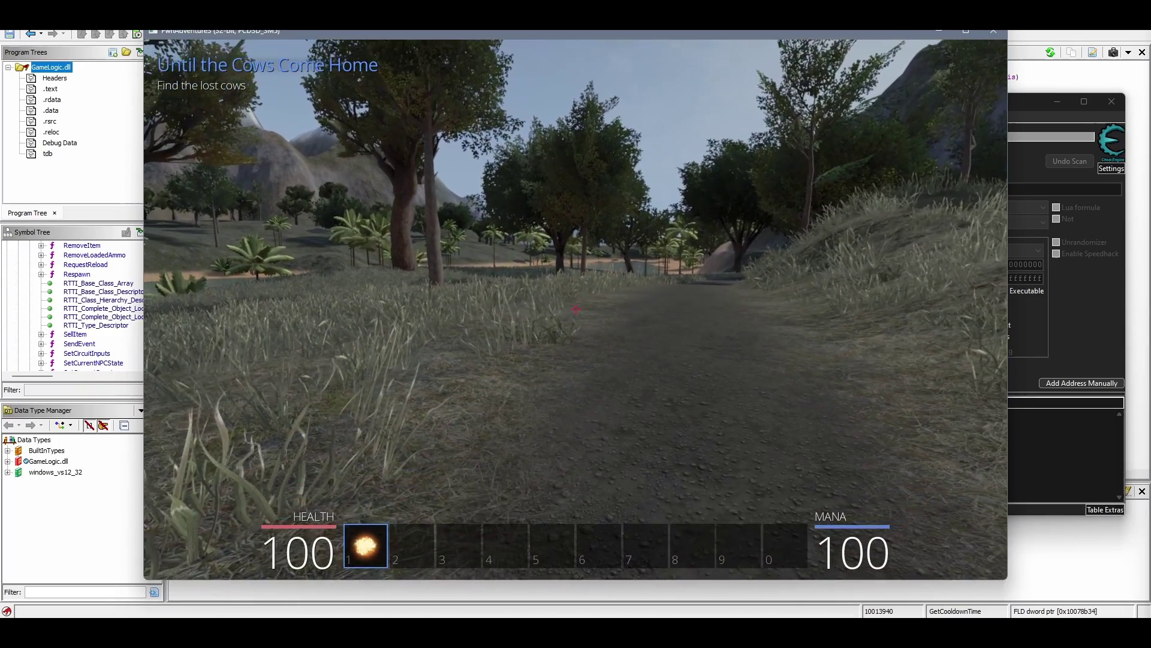
pyautogui.press('w')
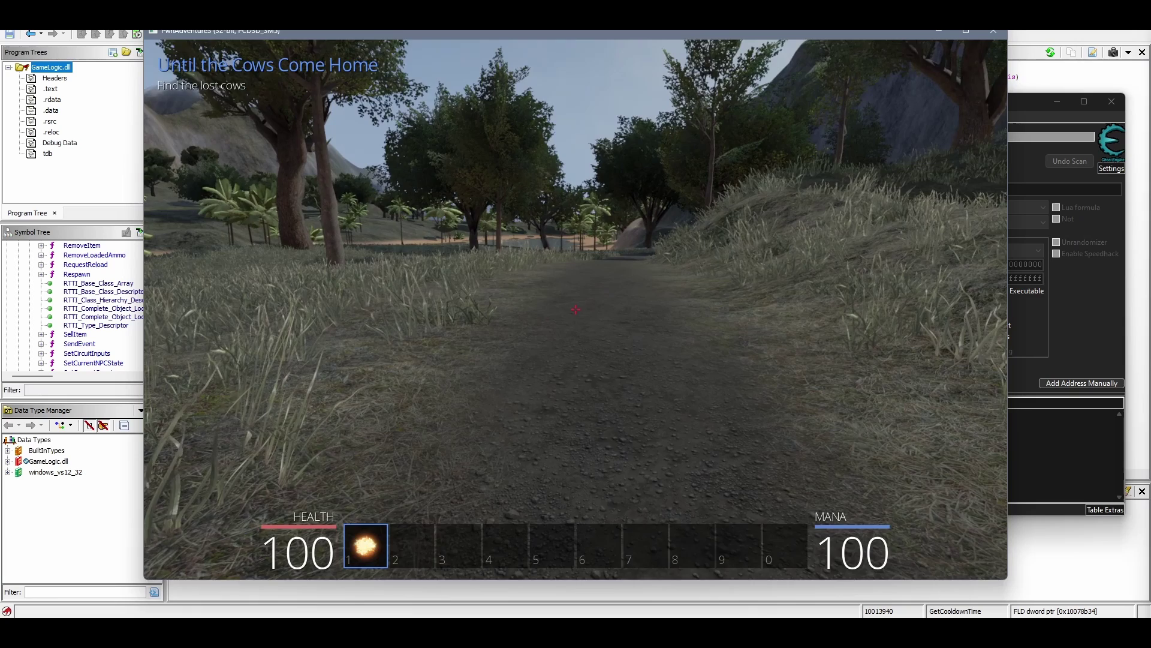
pyautogui.press('Escape')
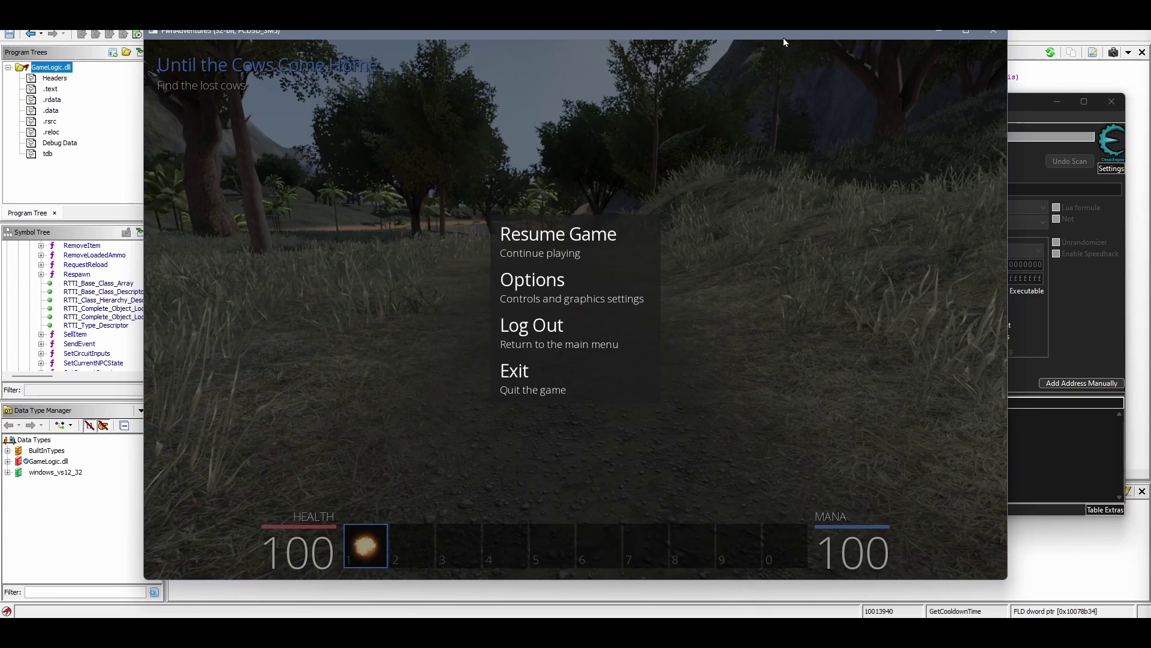
# Switch to Cheat Engine beside the game window, attach it to the PwnAdventure3 process, and show the available value types.
pyautogui.moveTo(783, 34); pyautogui.dragTo(639, 34)
pyautogui.click(932, 103)
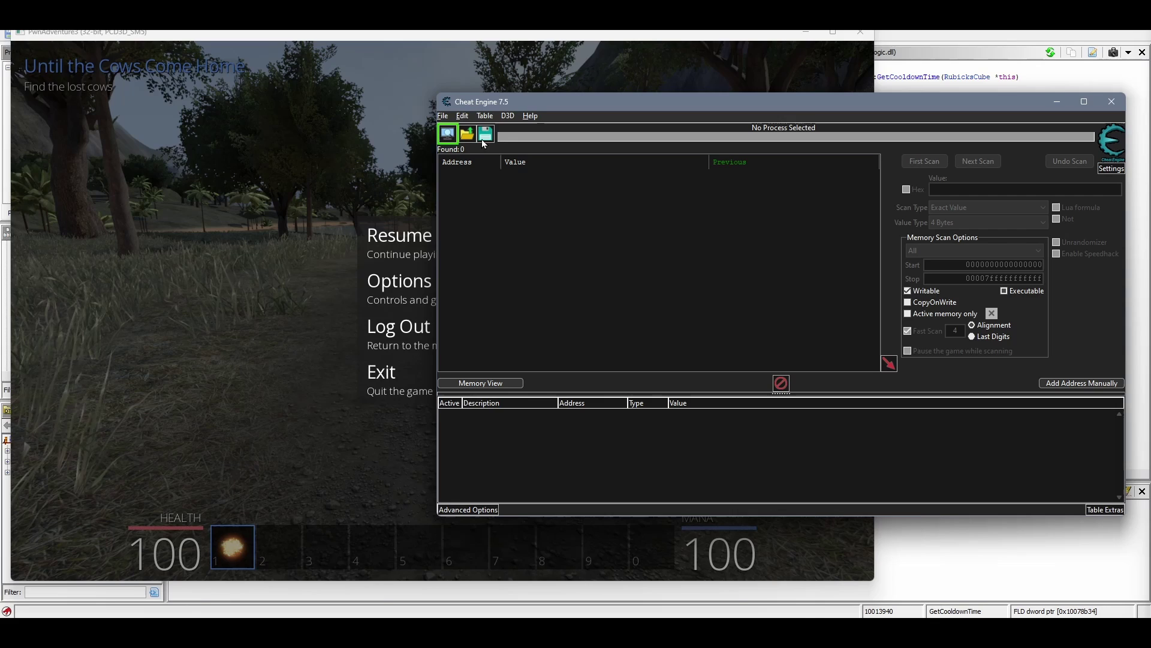
pyautogui.click(447, 139)
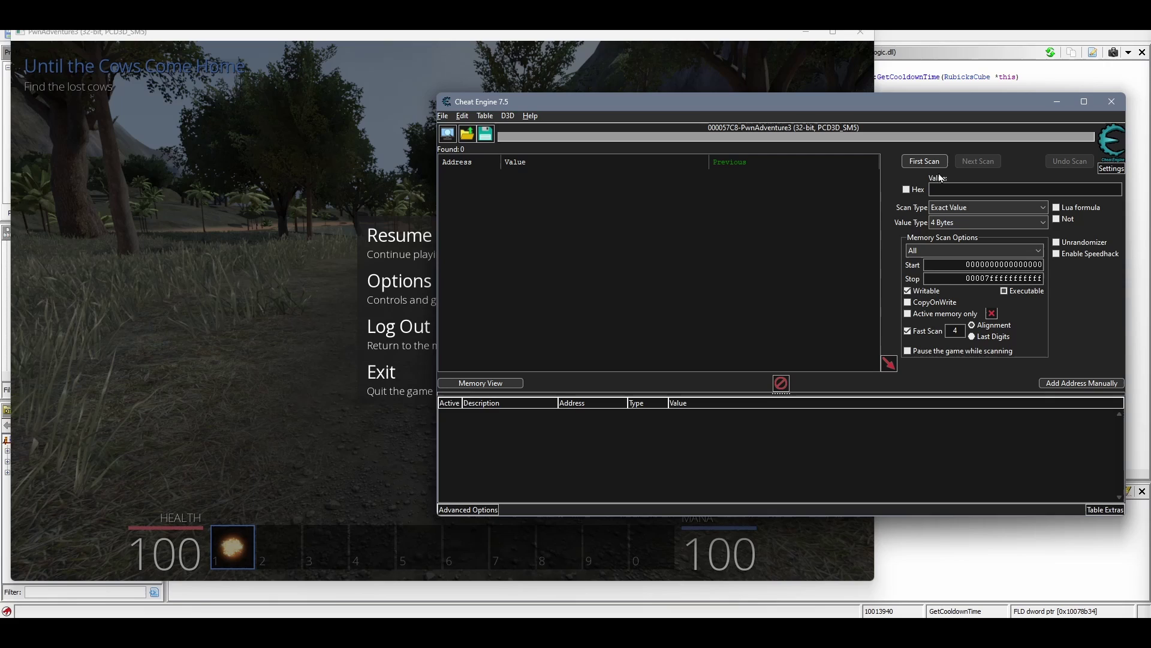
pyautogui.click(955, 223)
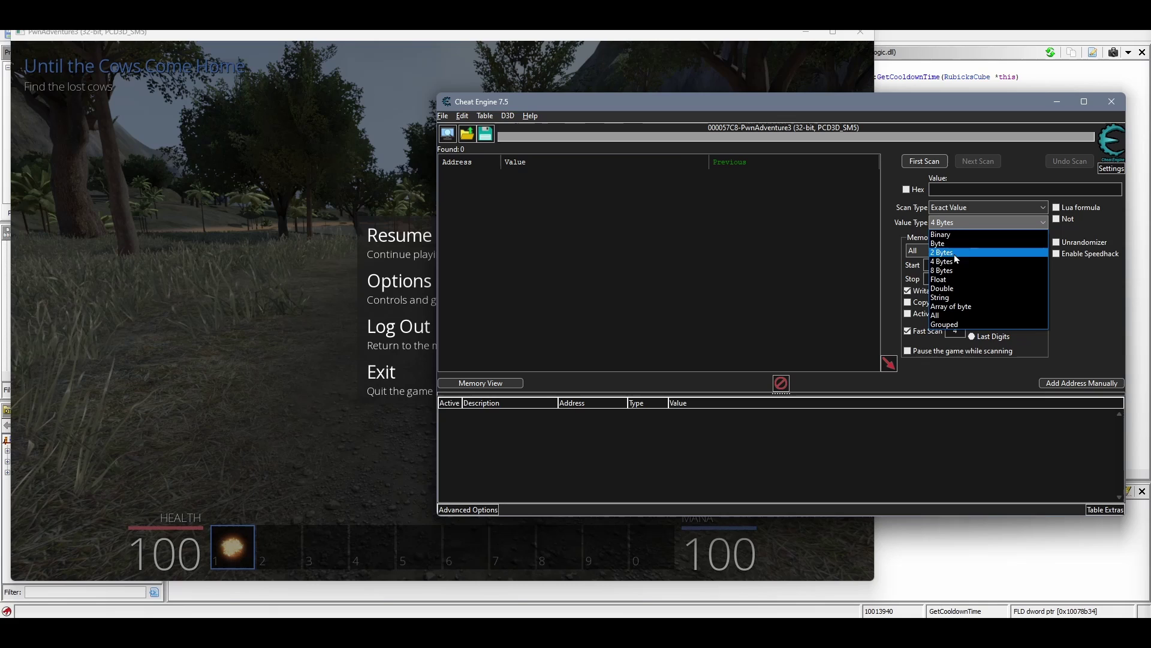
# Switch to Ghidra's CodeBrowser and search all fields of the GameLogic.dll listing for the text "Mana".
pyautogui.moveTo(231, 627)
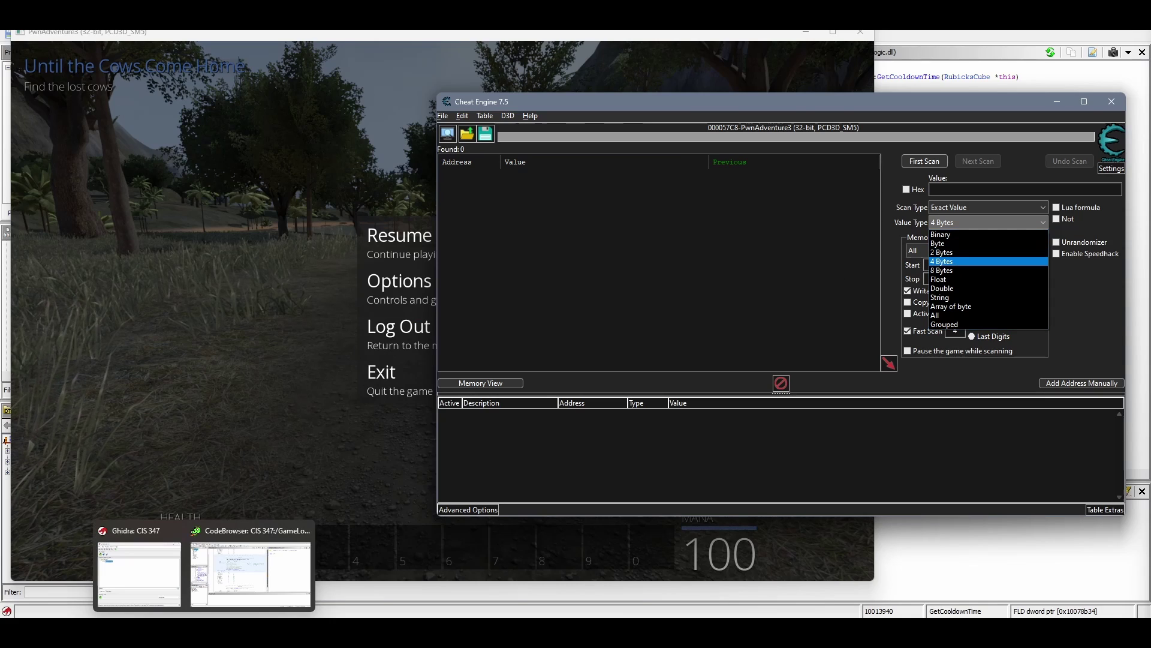
pyautogui.click(249, 569)
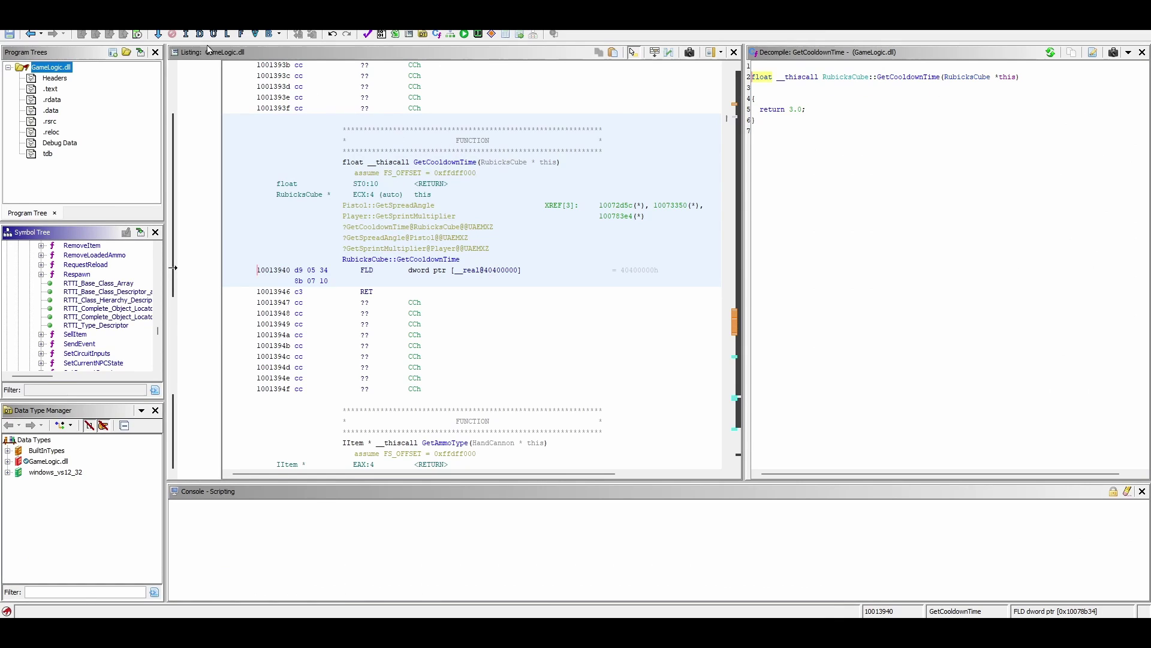
pyautogui.click(174, 24)
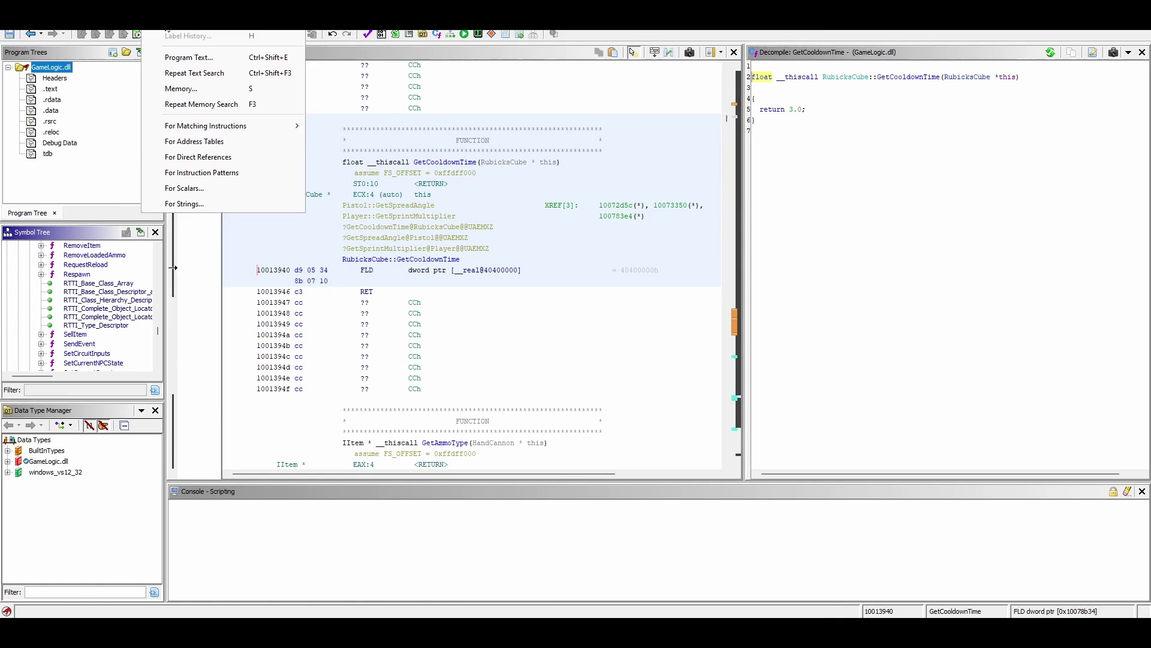
pyautogui.click(189, 57)
pyautogui.write('Mana')
pyautogui.press('Return')
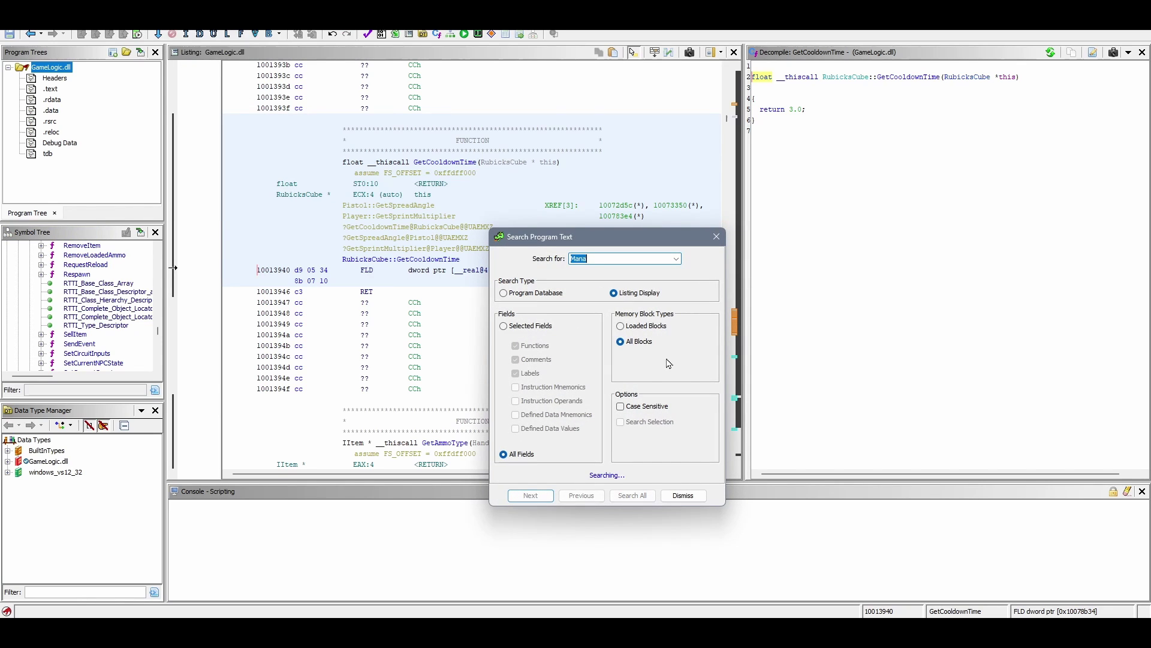
# Open the Player UseMana function from the search results and examine param_1 and the declared type of iVar3 in the decompiled code.
pyautogui.click(509, 409)
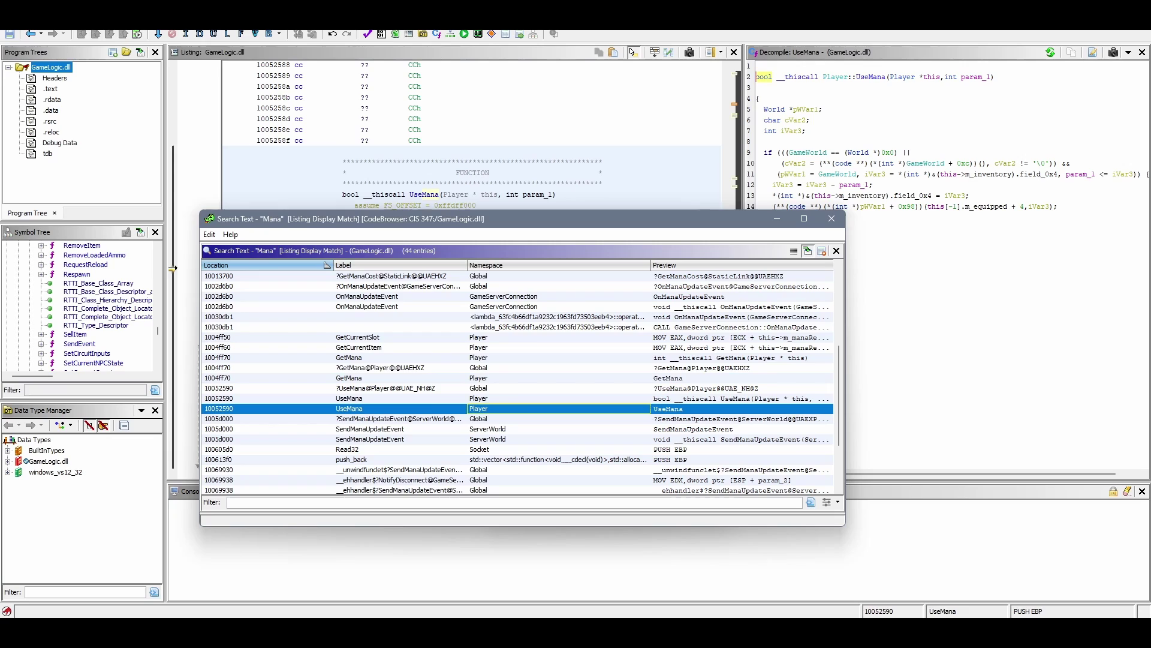
pyautogui.click(908, 21)
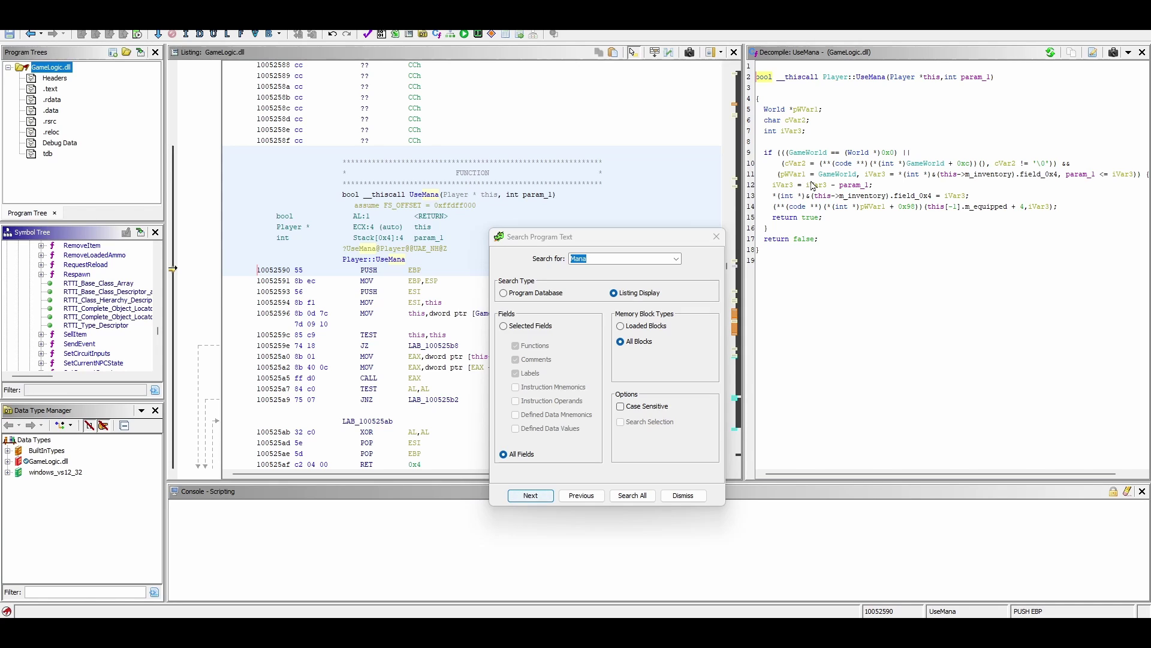
pyautogui.click(850, 191)
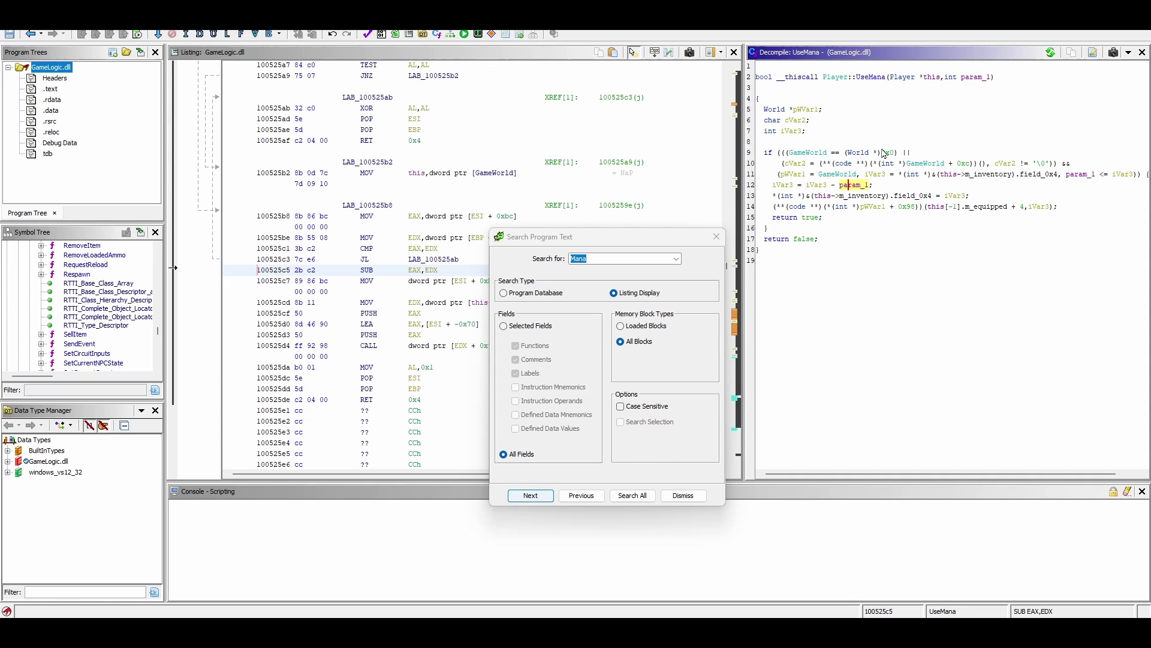
pyautogui.click(793, 131)
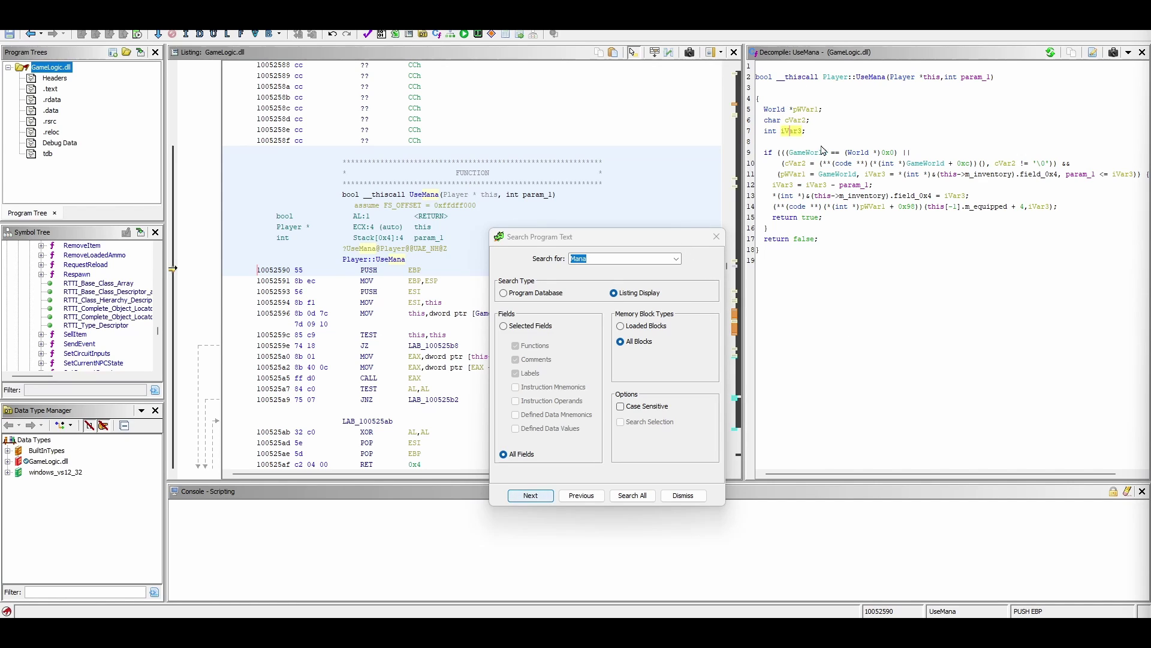
pyautogui.moveTo(813, 154)
# Switch back to Cheat Engine and run a first scan for the exact value 100 as 4 Bytes.
pyautogui.click(257, 633)
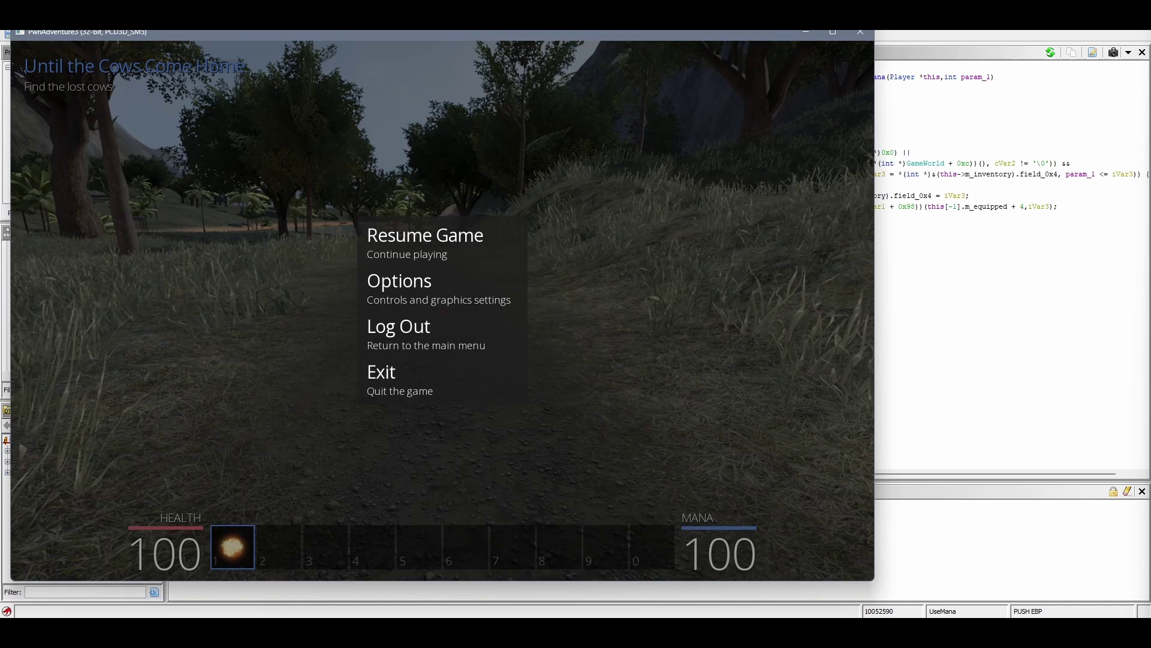
pyautogui.click(230, 632)
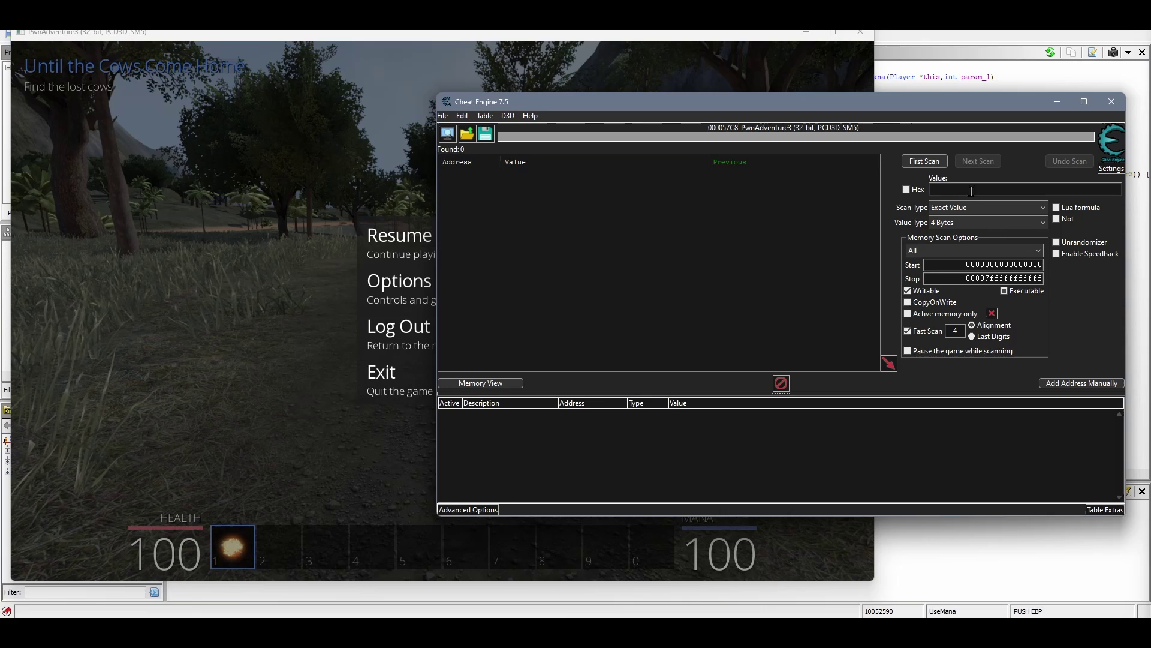
pyautogui.click(1031, 222)
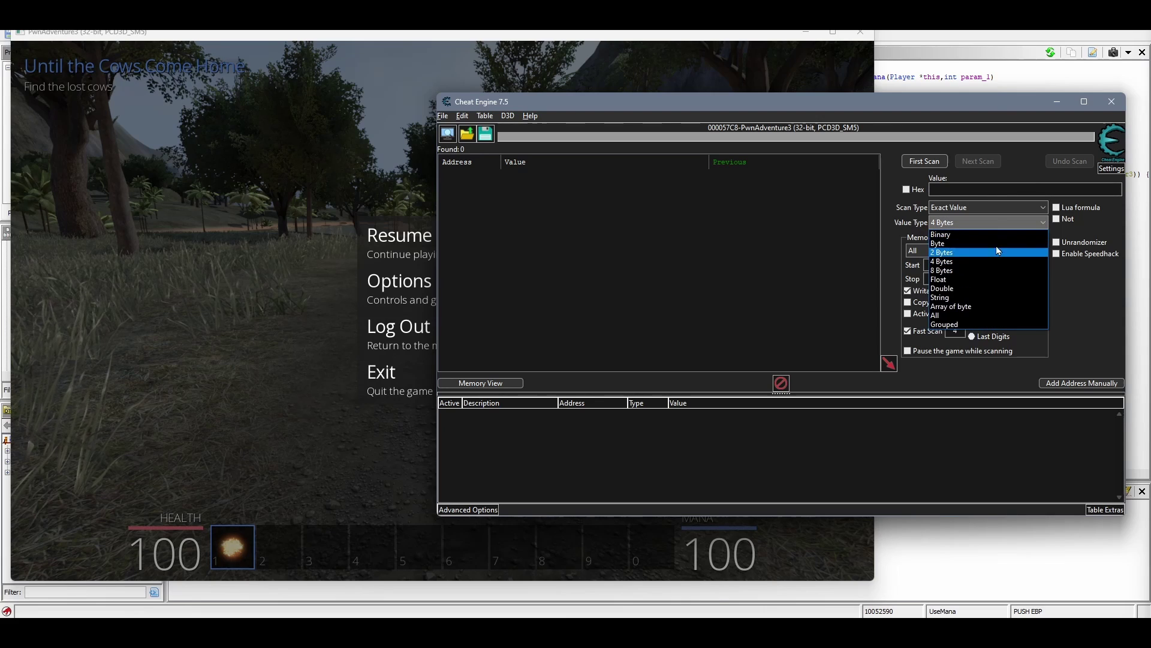
pyautogui.click(959, 250)
pyautogui.click(976, 189)
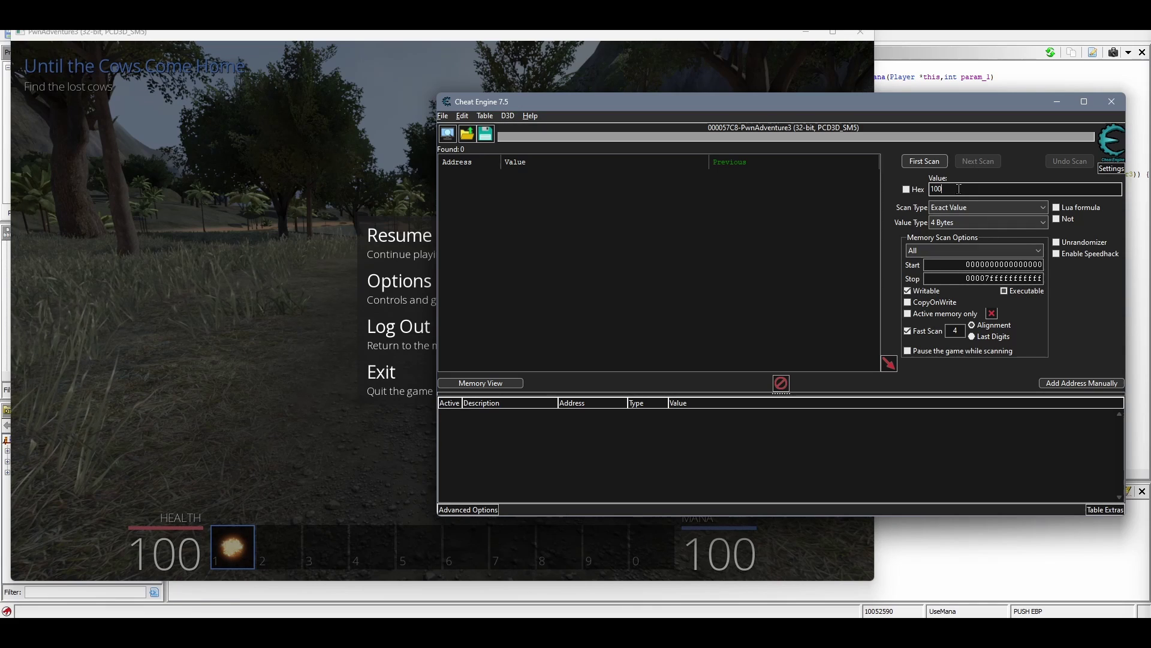
pyautogui.click(932, 162)
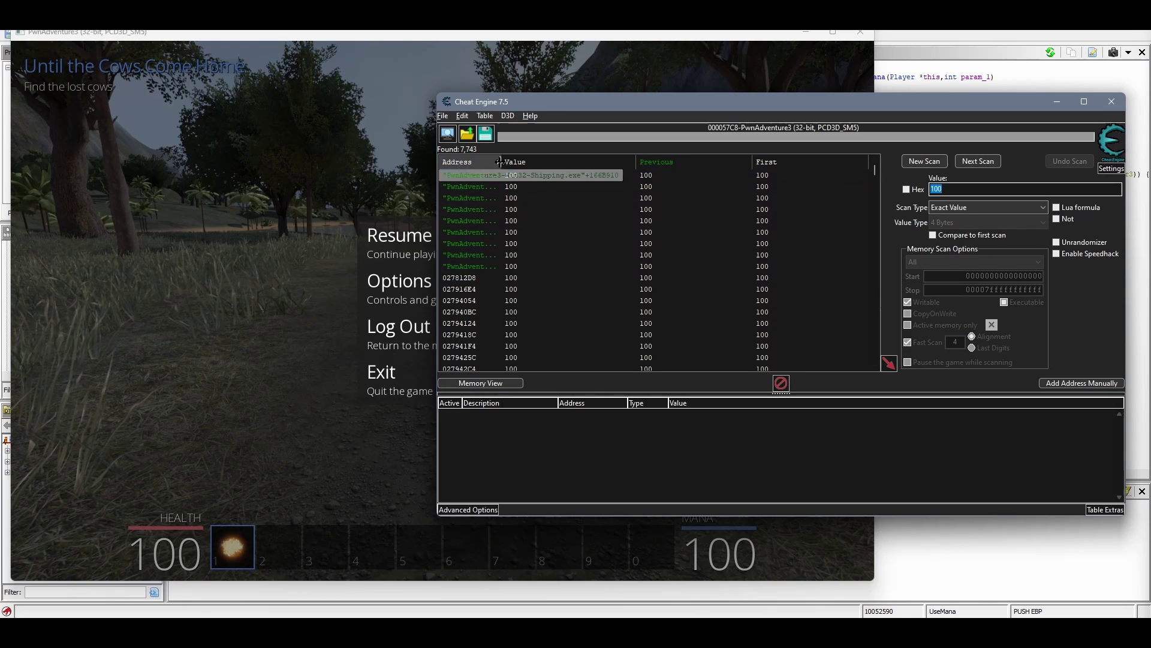
# Widen the address column of the scan results and look through the found addresses and their values.
pyautogui.moveTo(499, 162); pyautogui.dragTo(570, 162)
pyautogui.click(481, 187)
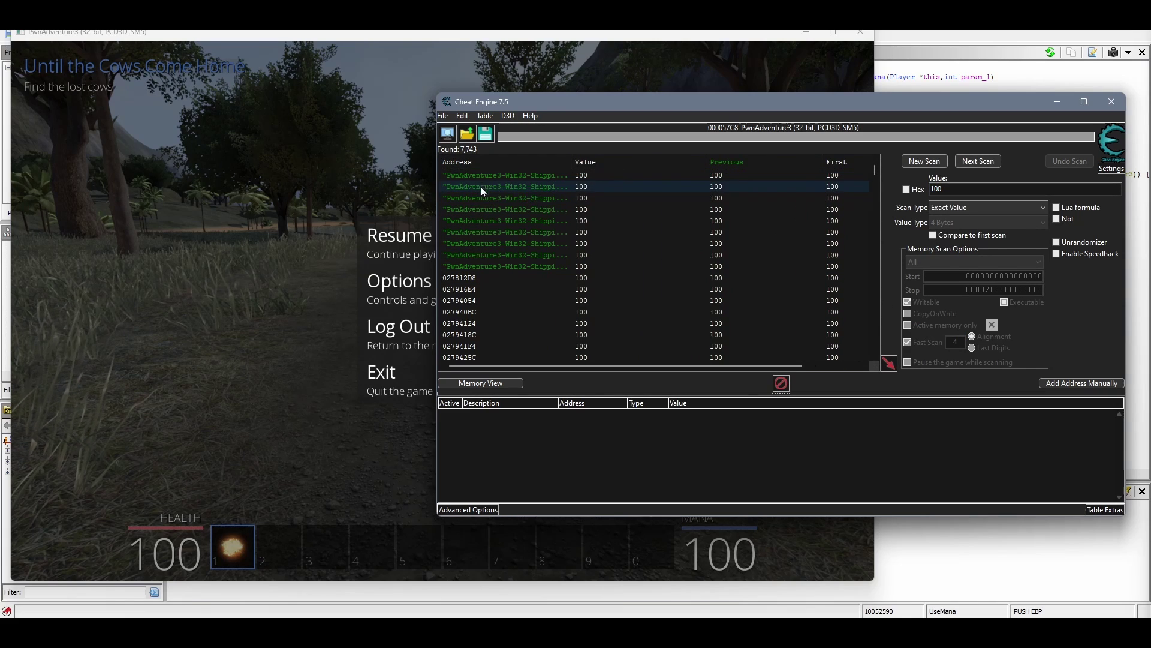
pyautogui.click(530, 245)
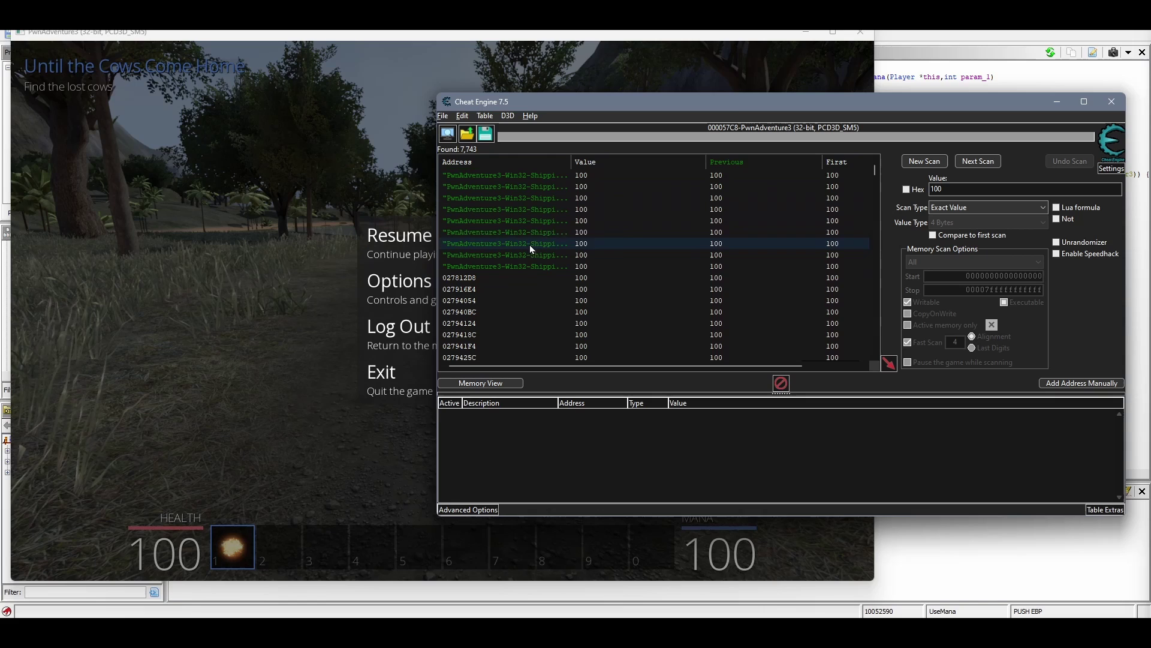
pyautogui.click(558, 287)
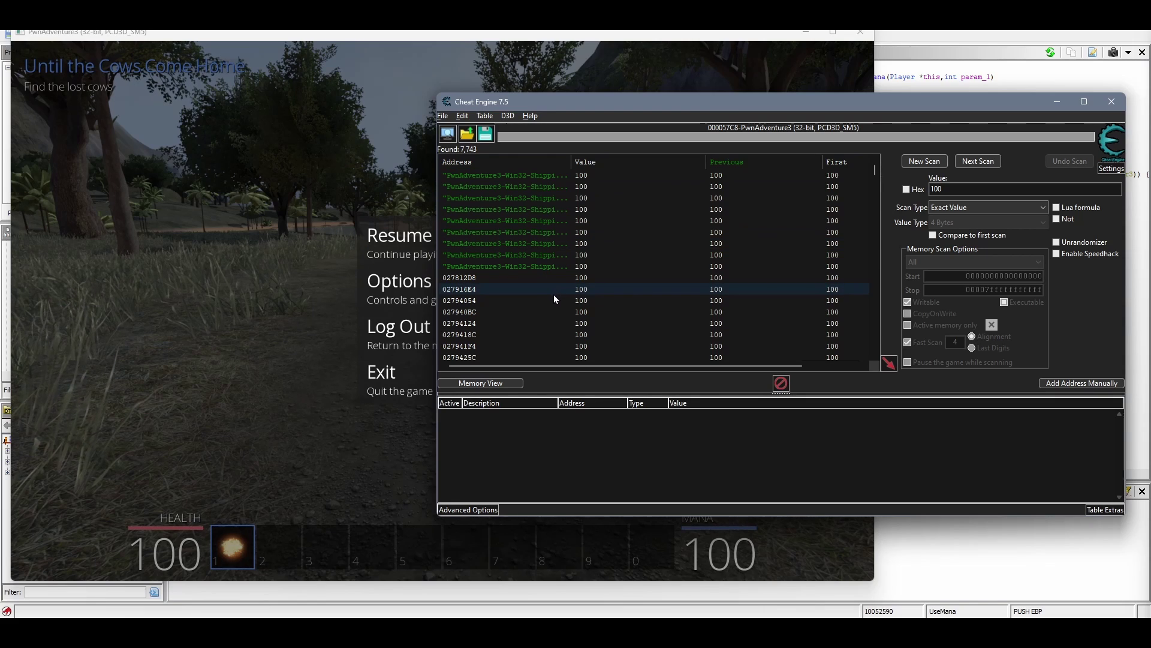
pyautogui.click(597, 303)
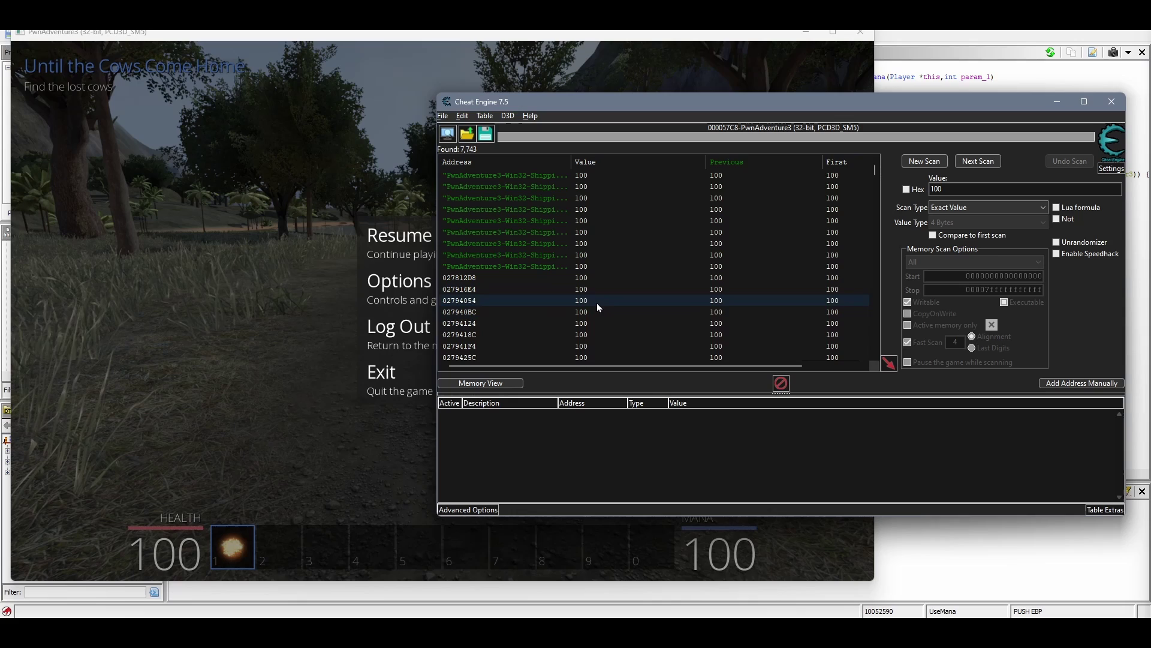
pyautogui.scroll(-8, 596, 304)
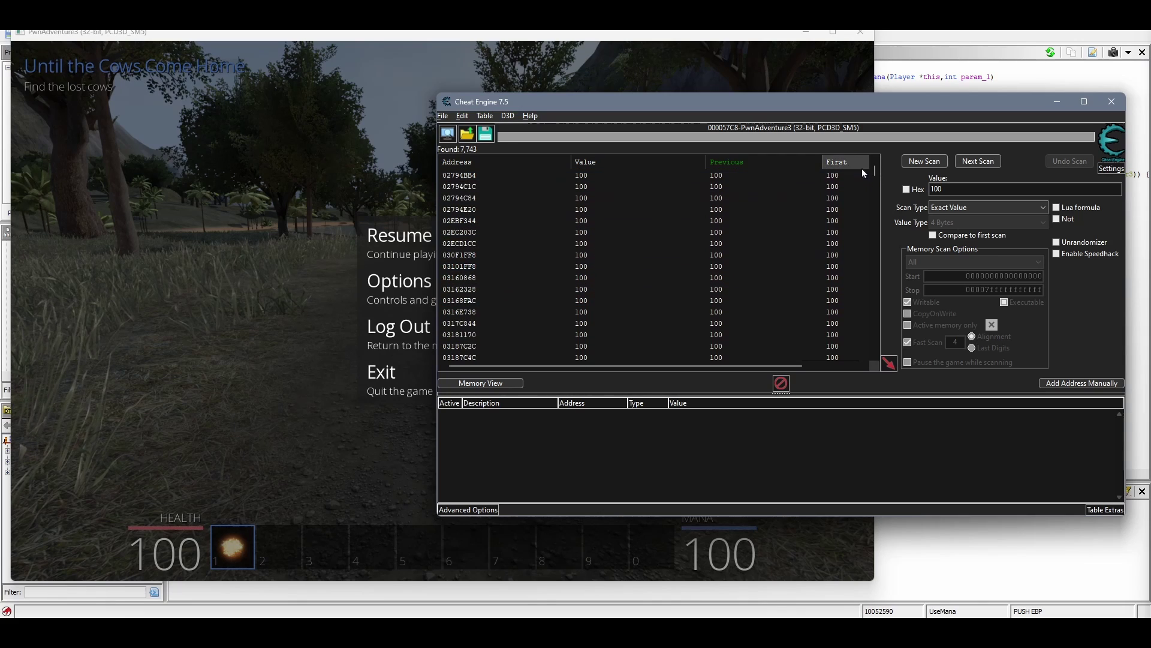
pyautogui.moveTo(875, 174); pyautogui.dragTo(875, 170)
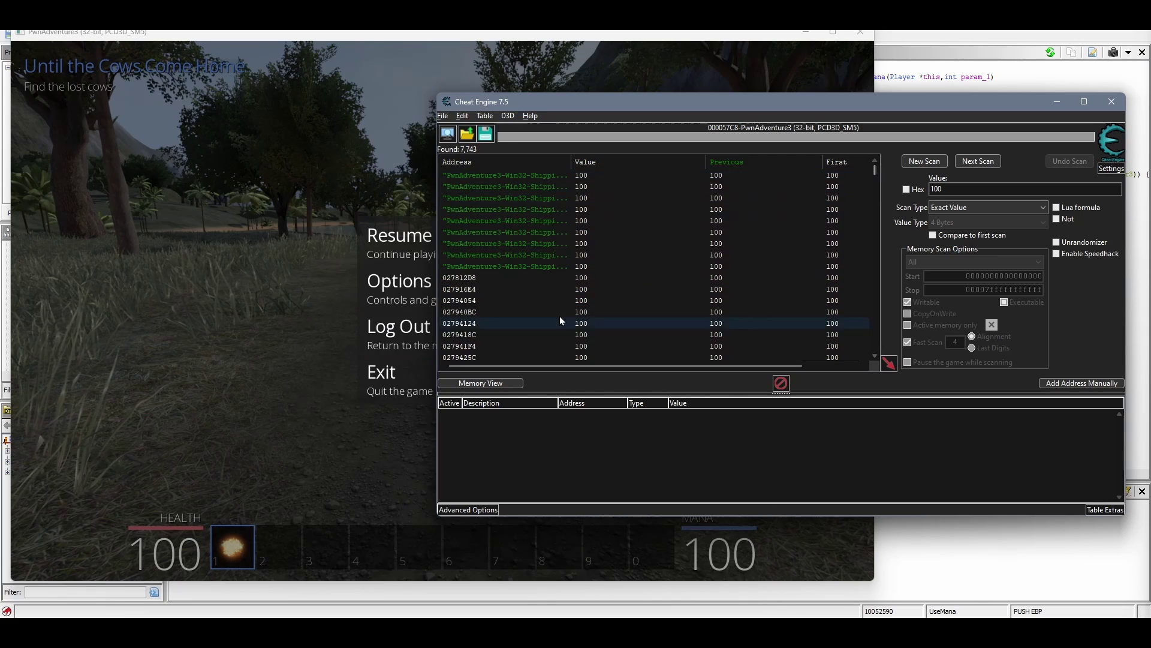
pyautogui.scroll(-10, 661, 245)
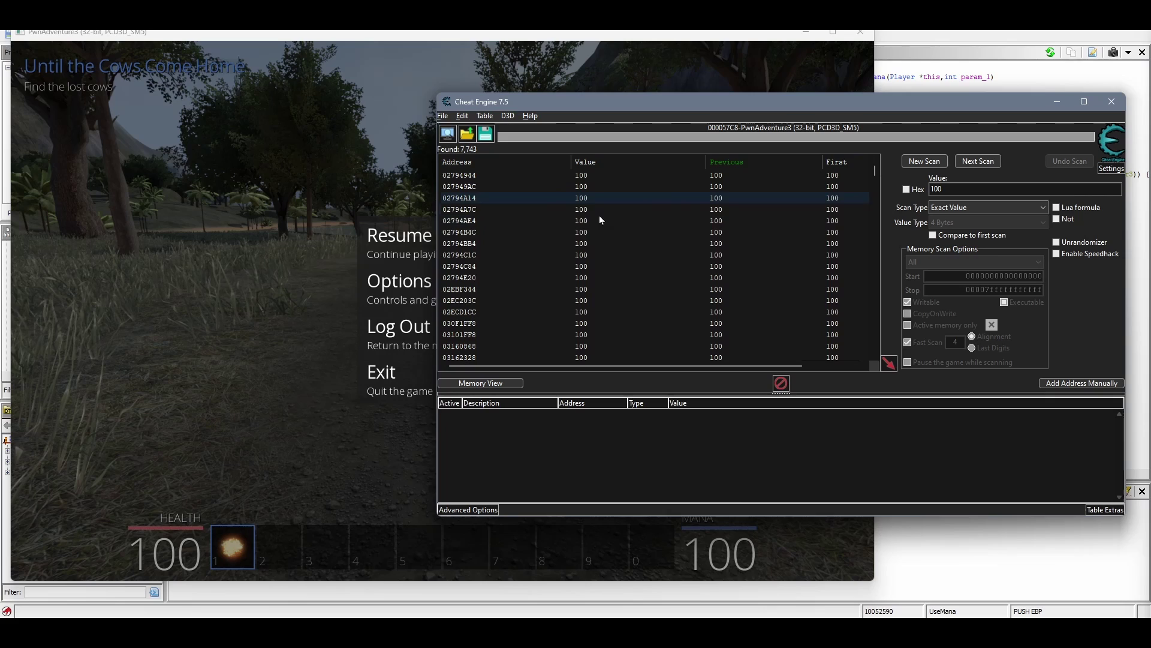
pyautogui.scroll(-2, 659, 262)
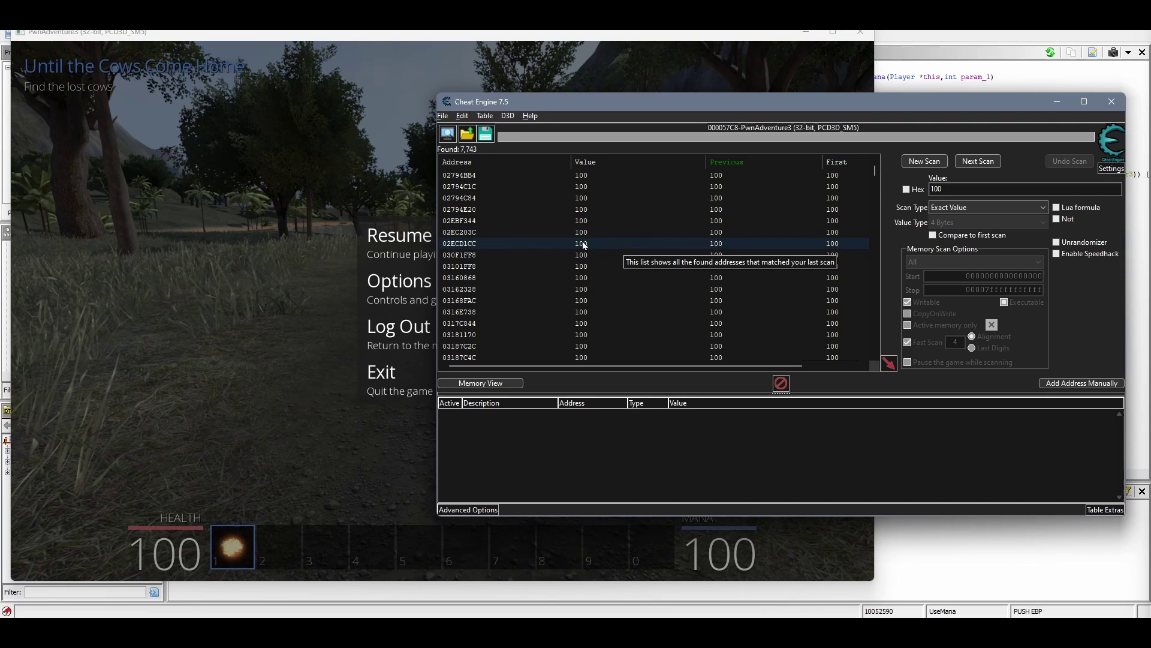
pyautogui.scroll(-4, 735, 253)
pyautogui.scroll(3, 726, 249)
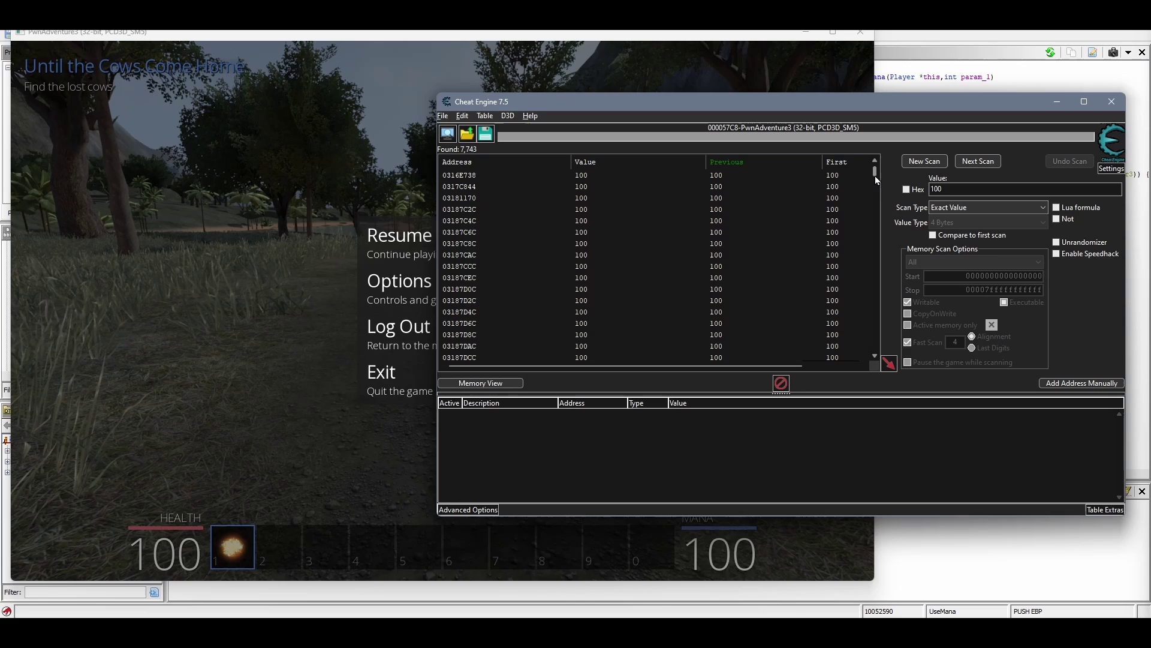
pyautogui.scroll(9, 741, 231)
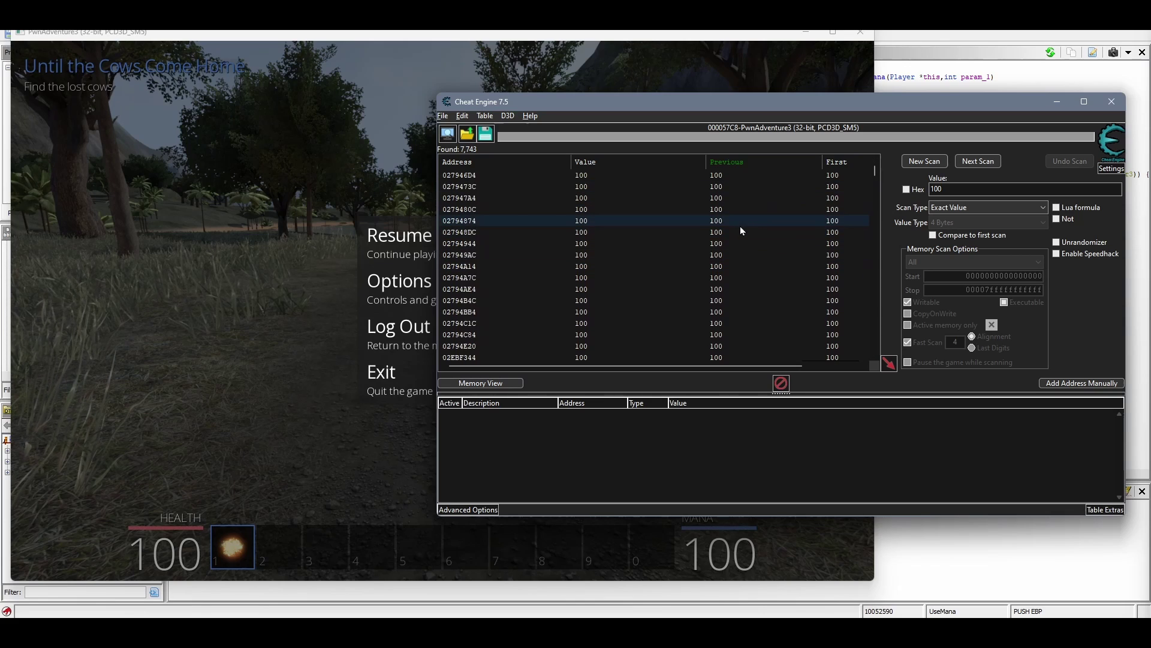
# Rescan the found addresses for Unchanged value, compared against the first scan.
pyautogui.scroll(-2, 740, 227)
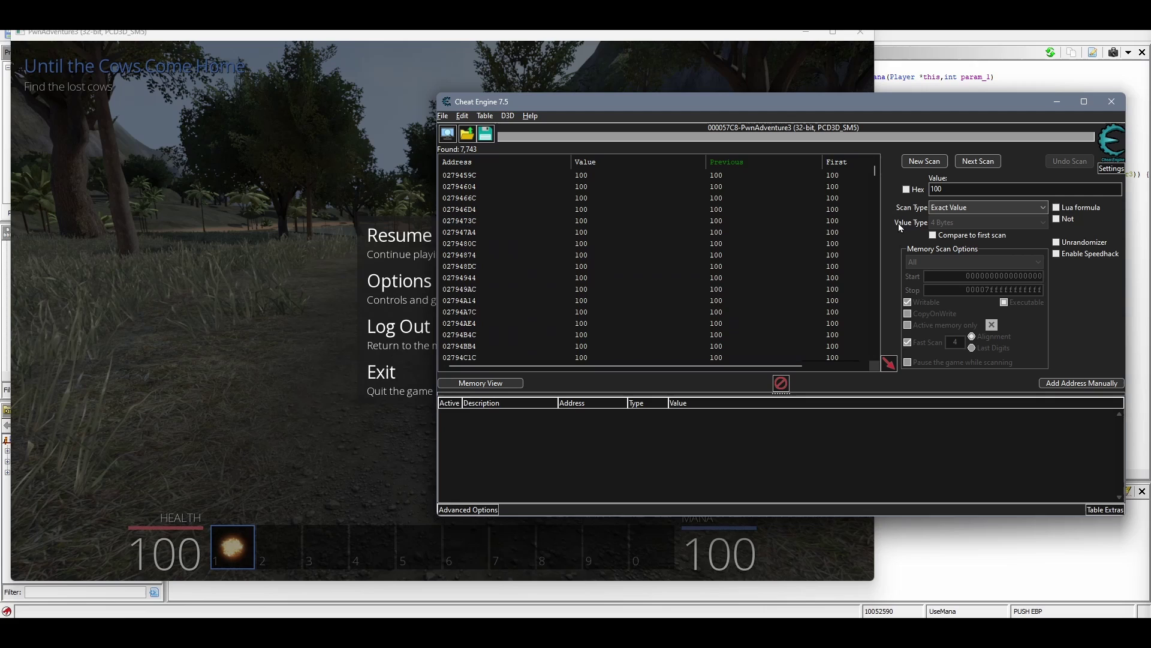
pyautogui.click(935, 235)
pyautogui.click(977, 206)
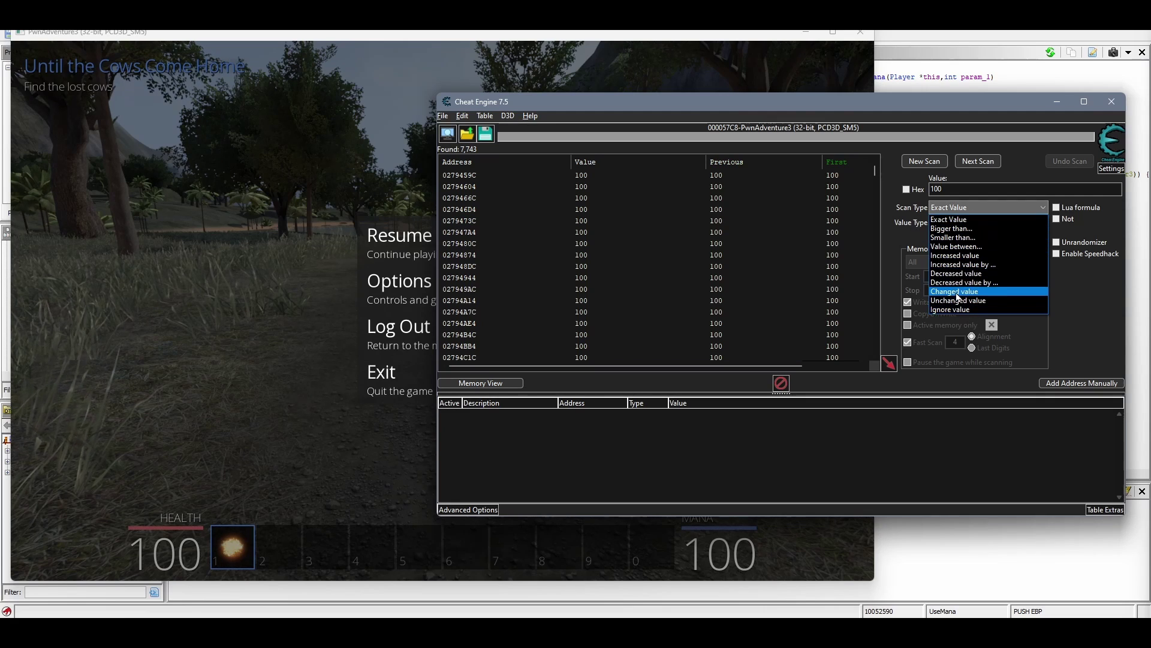
pyautogui.click(958, 299)
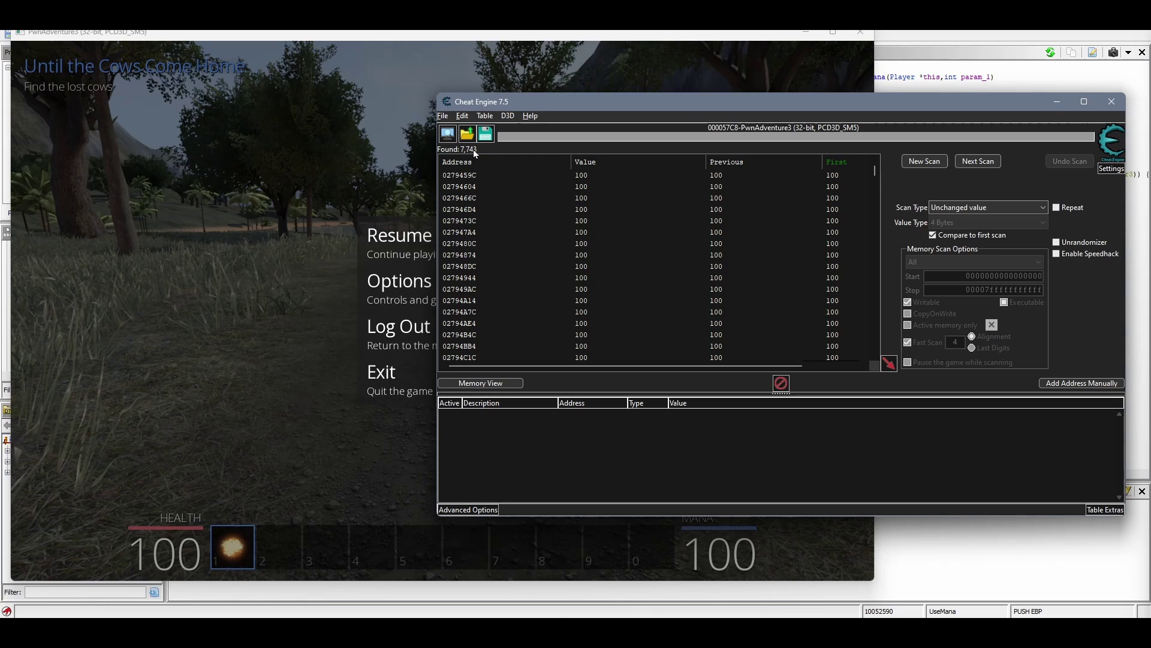
pyautogui.click(973, 162)
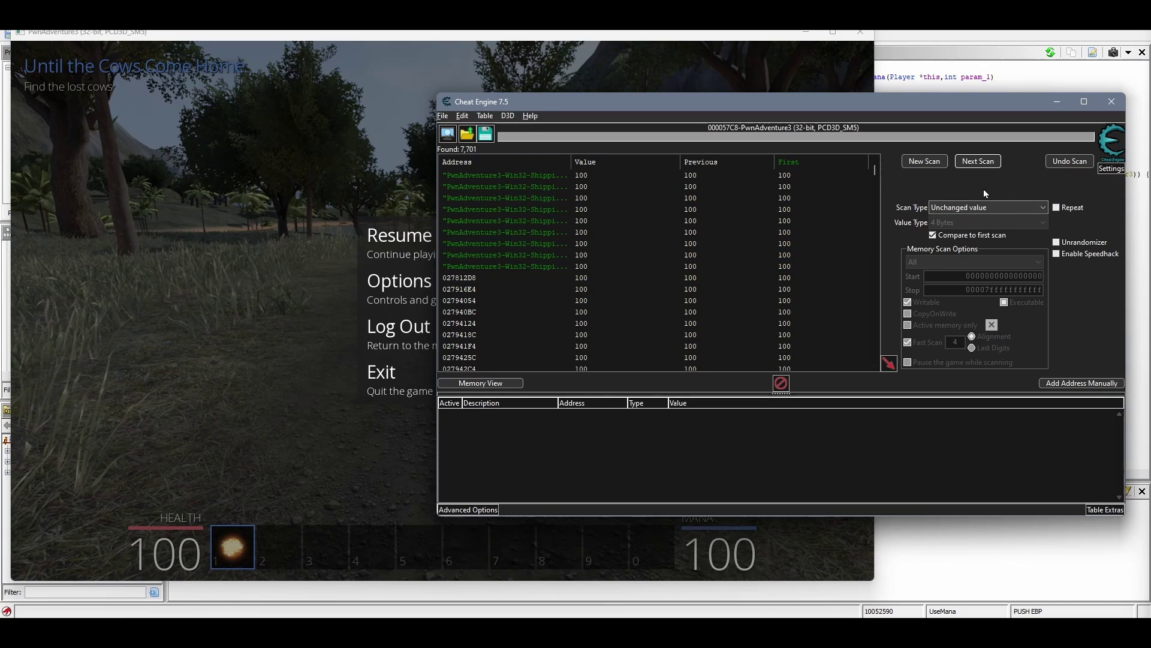
# Turn off comparison with the first scan and set the scan type to Decreased value.
pyautogui.click(948, 235)
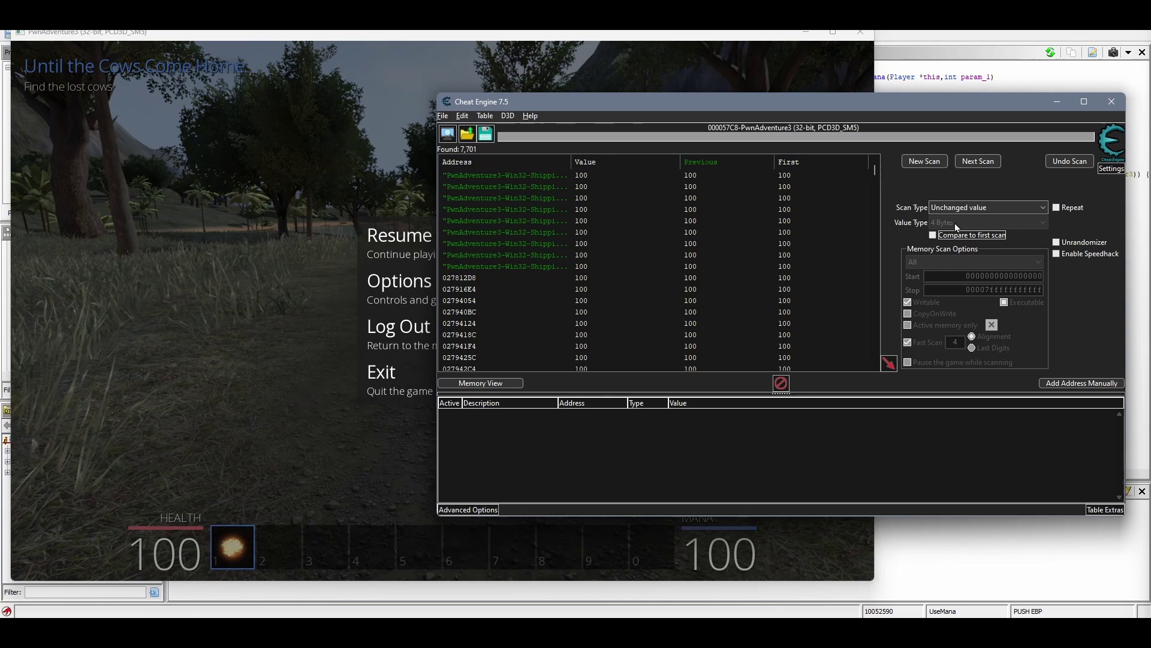
pyautogui.click(991, 203)
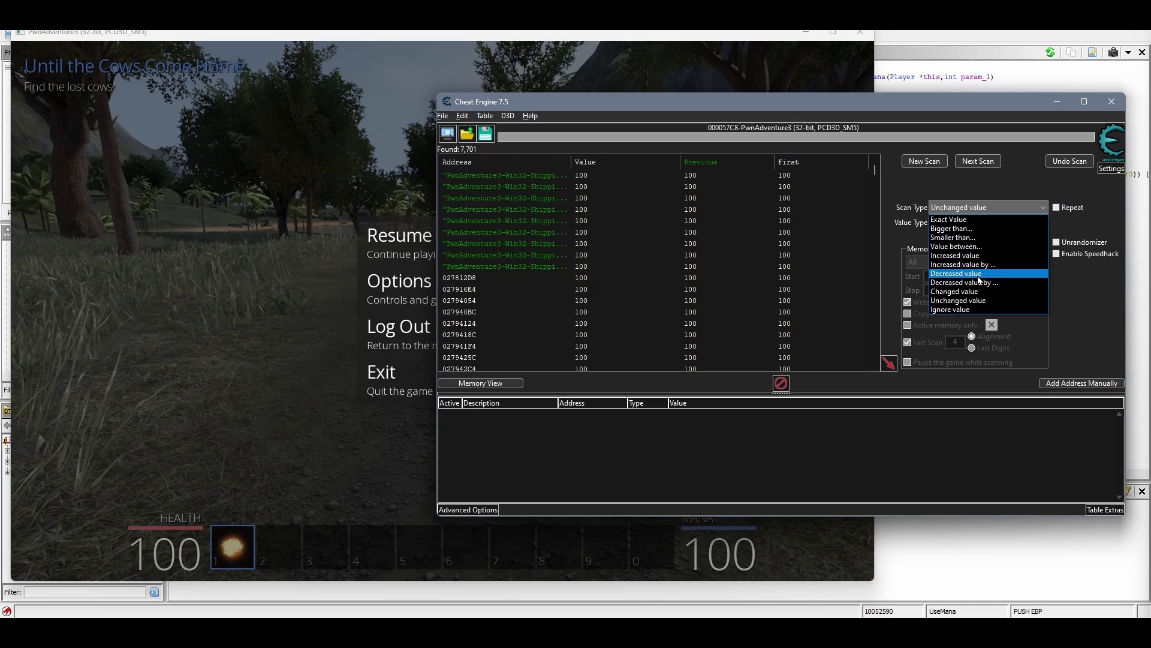
pyautogui.click(960, 274)
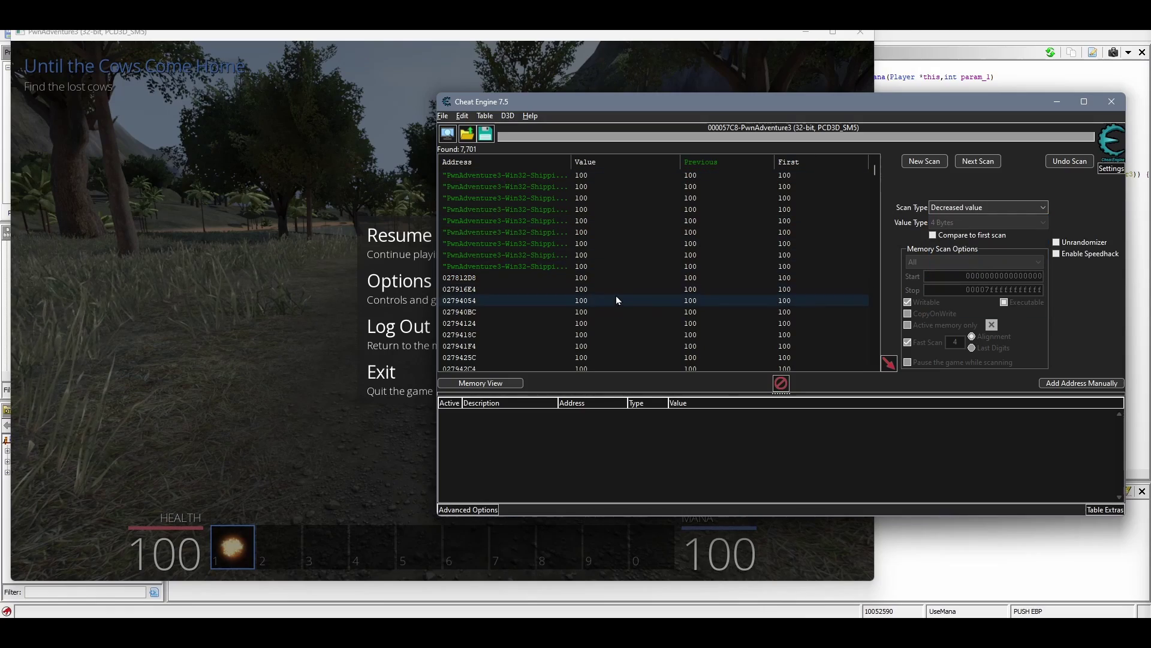
# Resume the game and cast fireballs until mana drops to about 56, pausing the game when done.
pyautogui.click(399, 243)
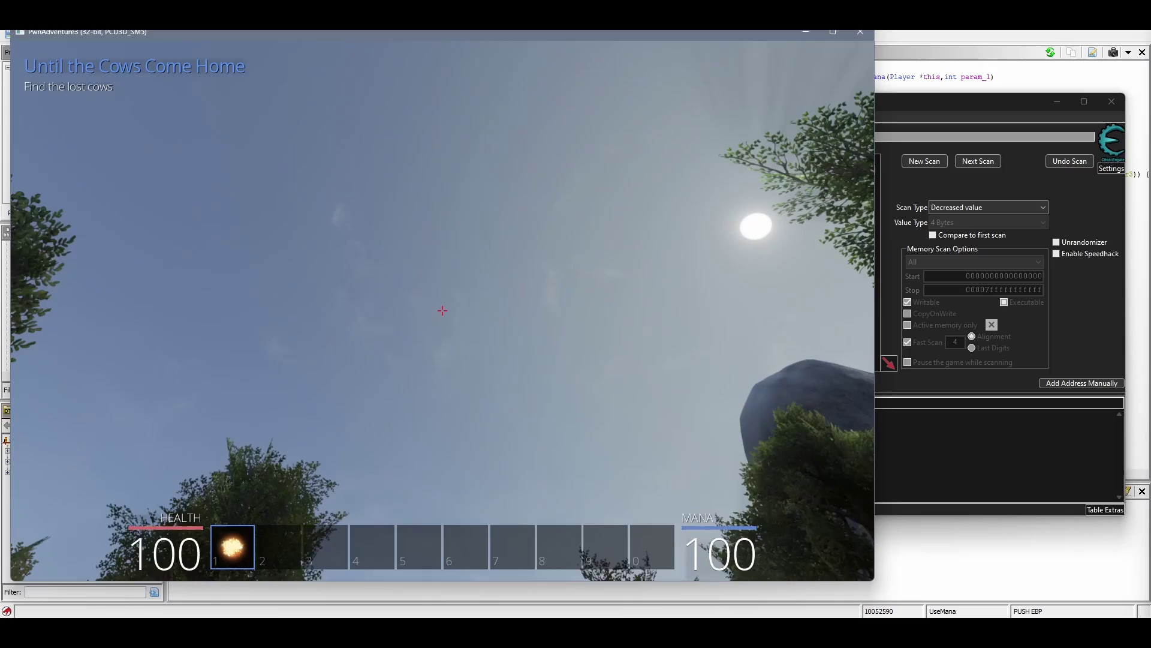
pyautogui.click(443, 310)
pyautogui.click(443, 310)
pyautogui.click(443, 310)
pyautogui.click(442, 310)
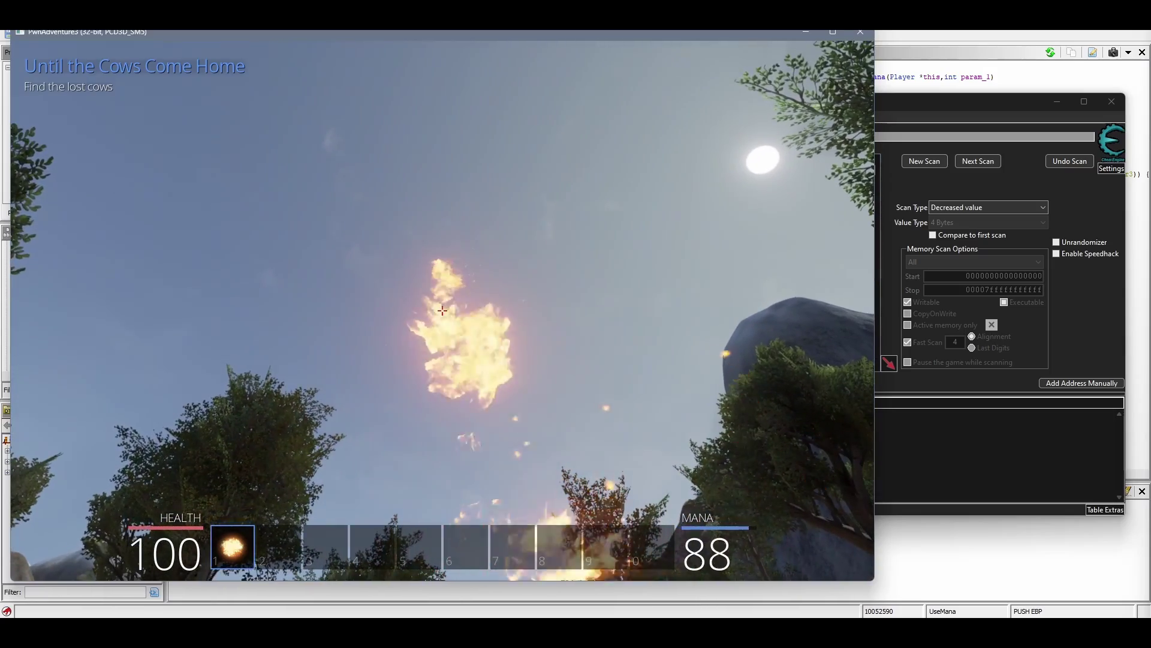
pyautogui.click(443, 310)
pyautogui.click(443, 310)
pyautogui.click(442, 310)
pyautogui.click(442, 310)
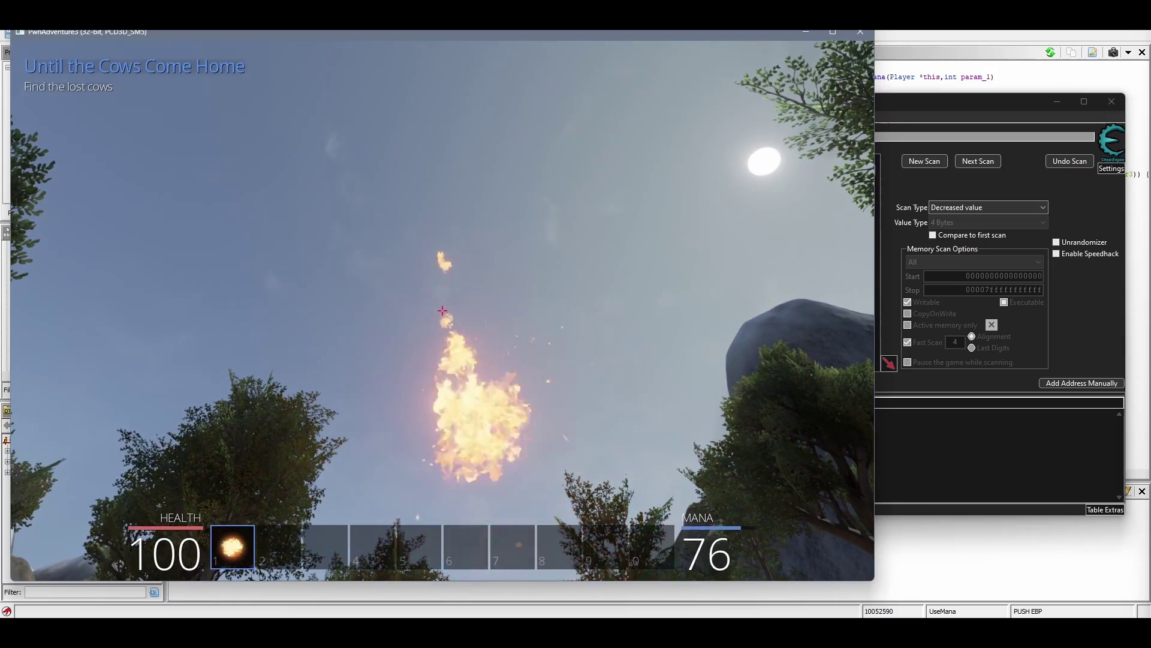
pyautogui.click(443, 310)
pyautogui.click(442, 310)
pyautogui.click(442, 310)
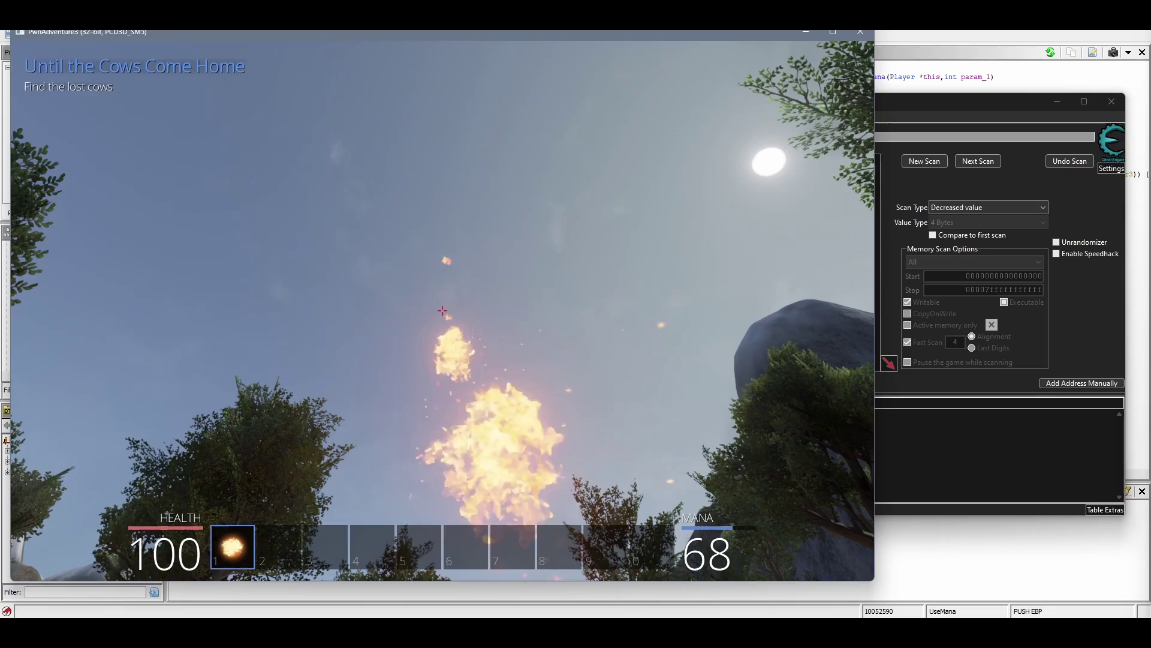
pyautogui.click(443, 310)
pyautogui.click(442, 310)
pyautogui.click(442, 310)
pyautogui.click(442, 310)
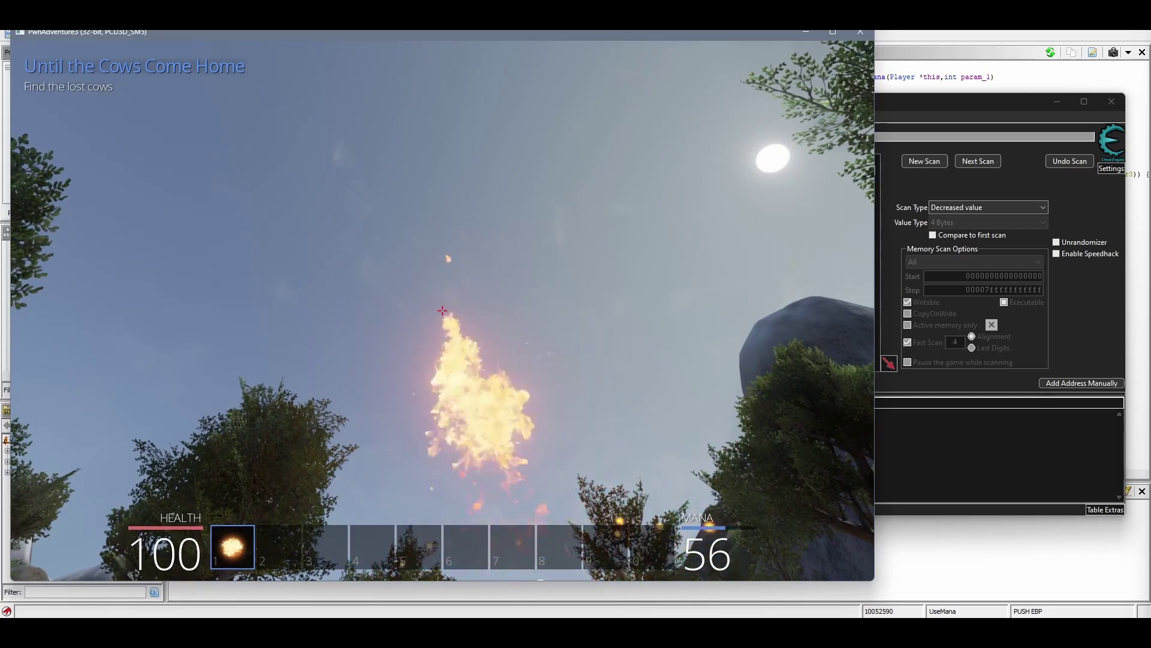
pyautogui.click(442, 310)
pyautogui.press('Escape')
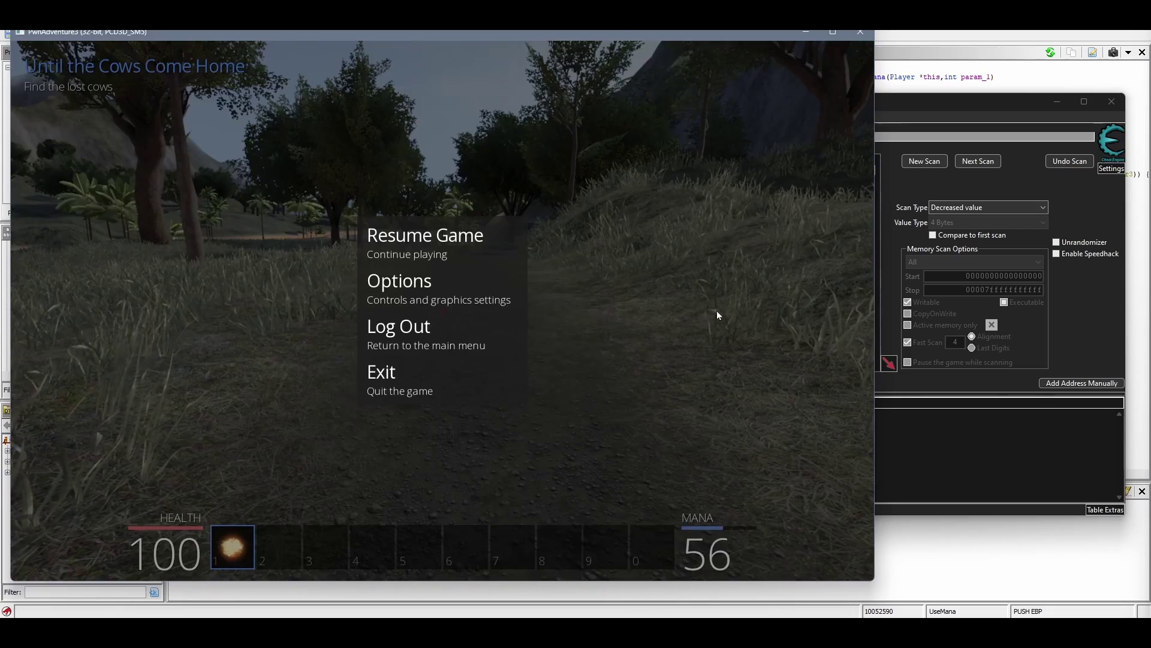
# Run the next scan for decreased values in Cheat Engine and look for addresses that follow the regenerating mana.
pyautogui.click(934, 116)
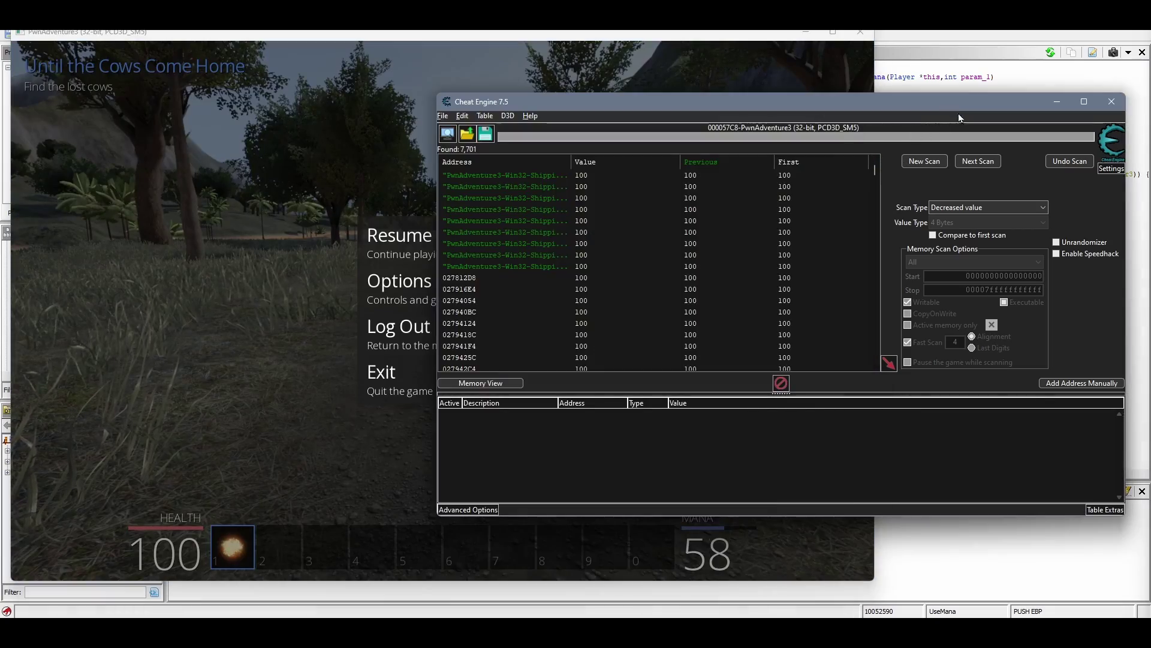
pyautogui.click(979, 162)
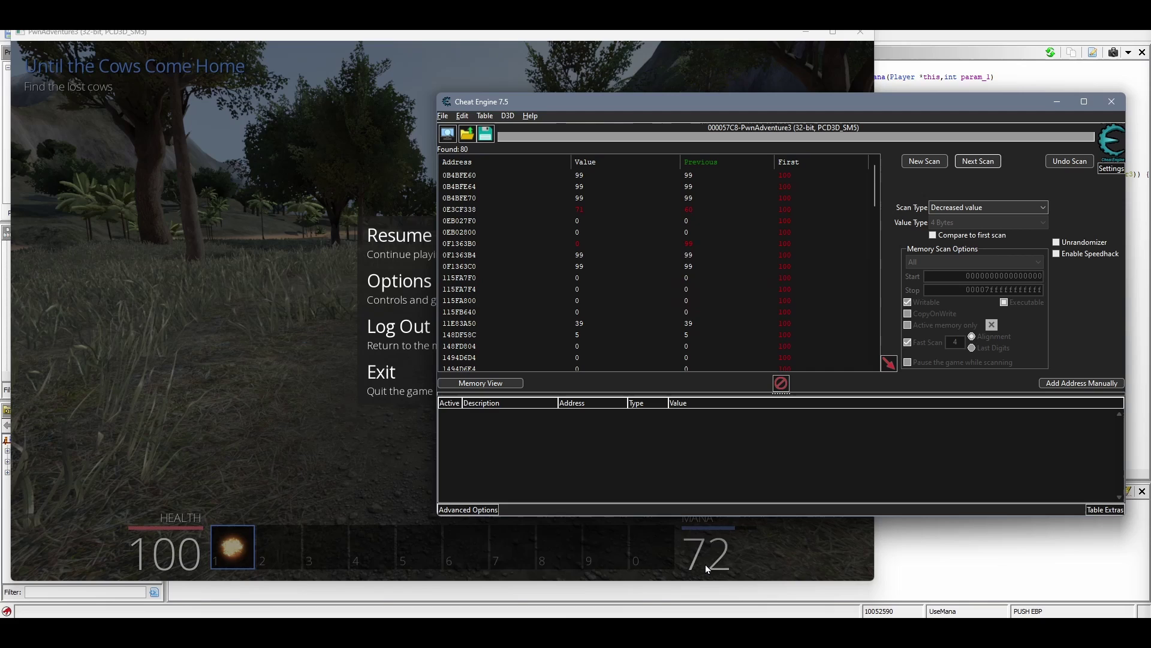
pyautogui.click(598, 208)
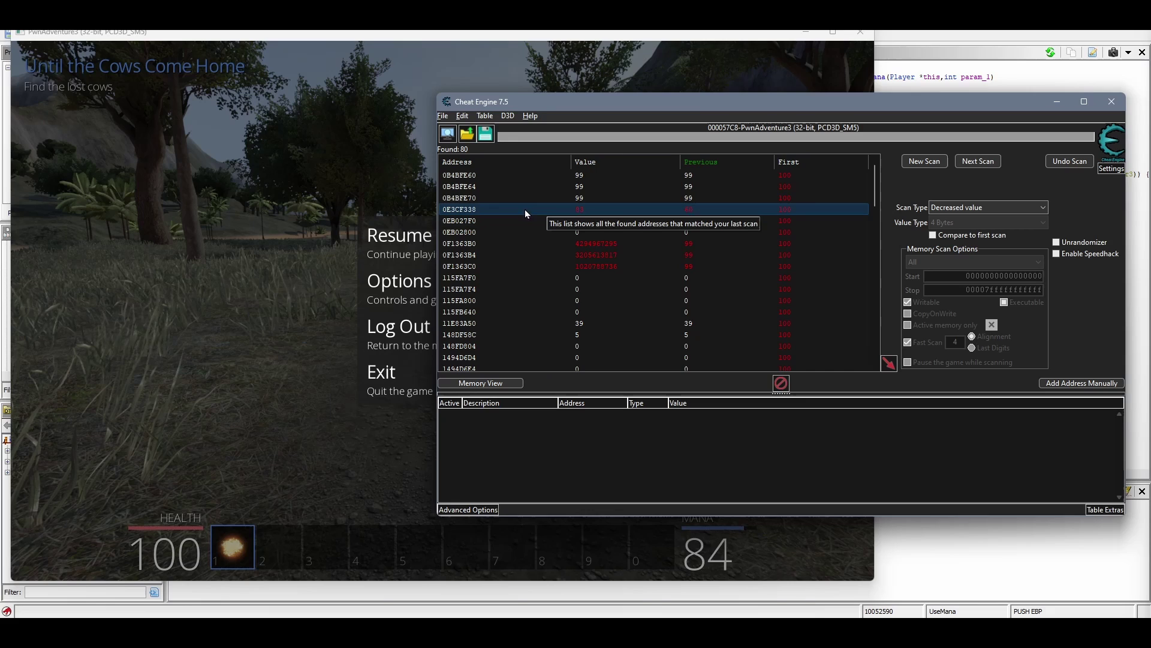
pyautogui.scroll(-2, 540, 234)
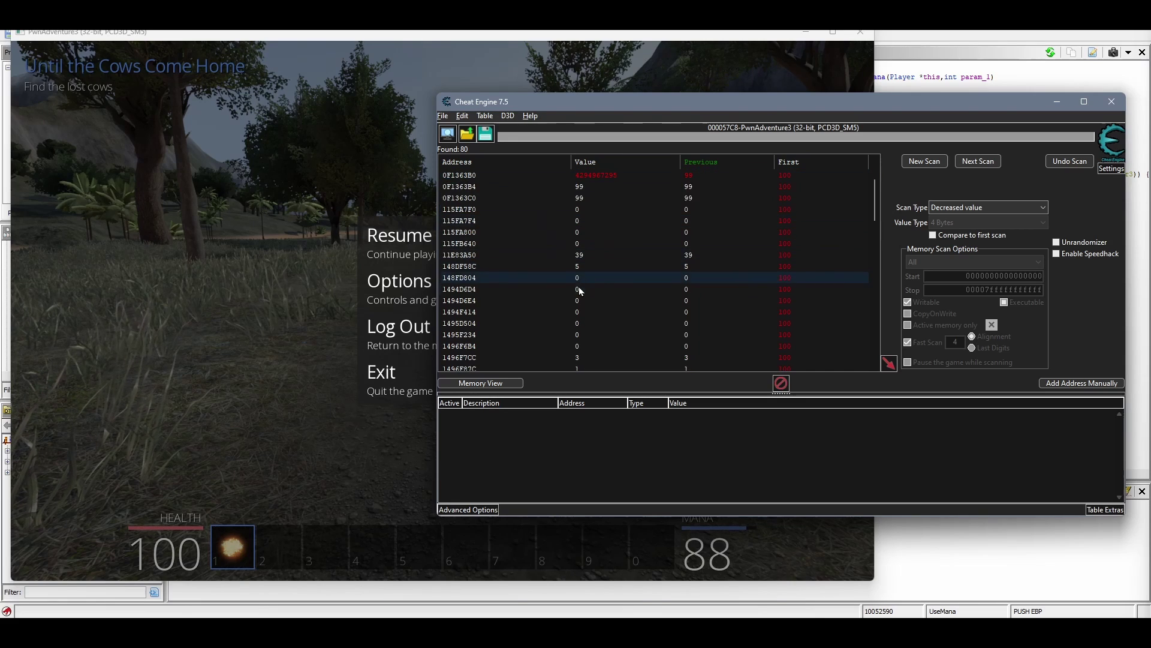
pyautogui.scroll(-7, 579, 287)
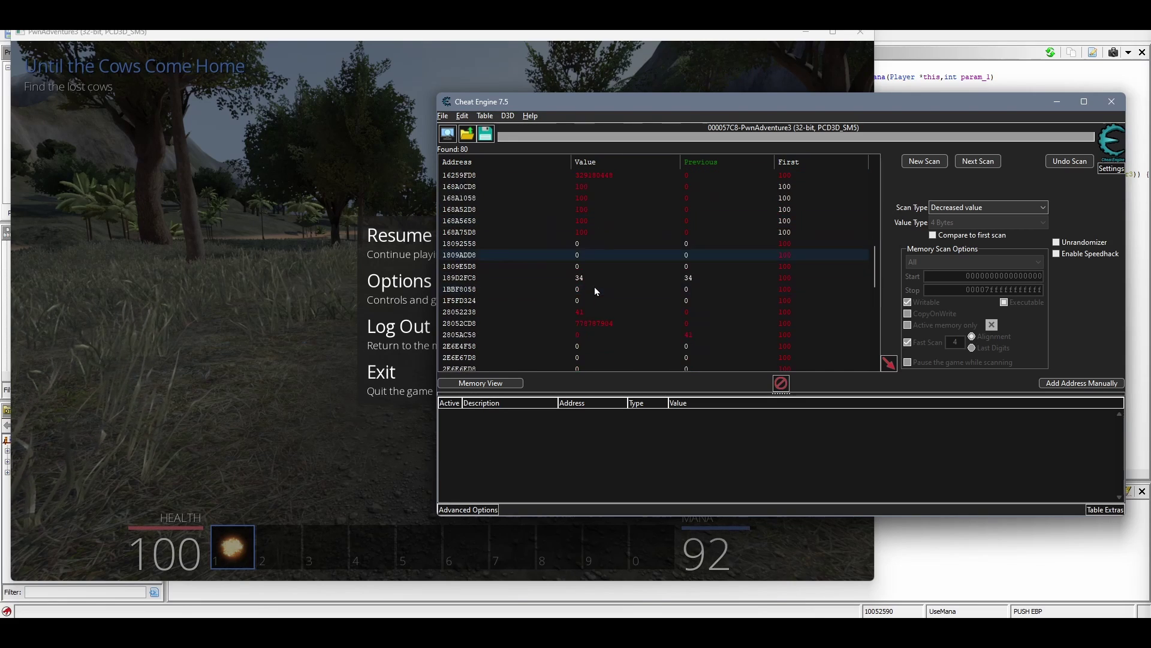
pyautogui.scroll(-6, 594, 287)
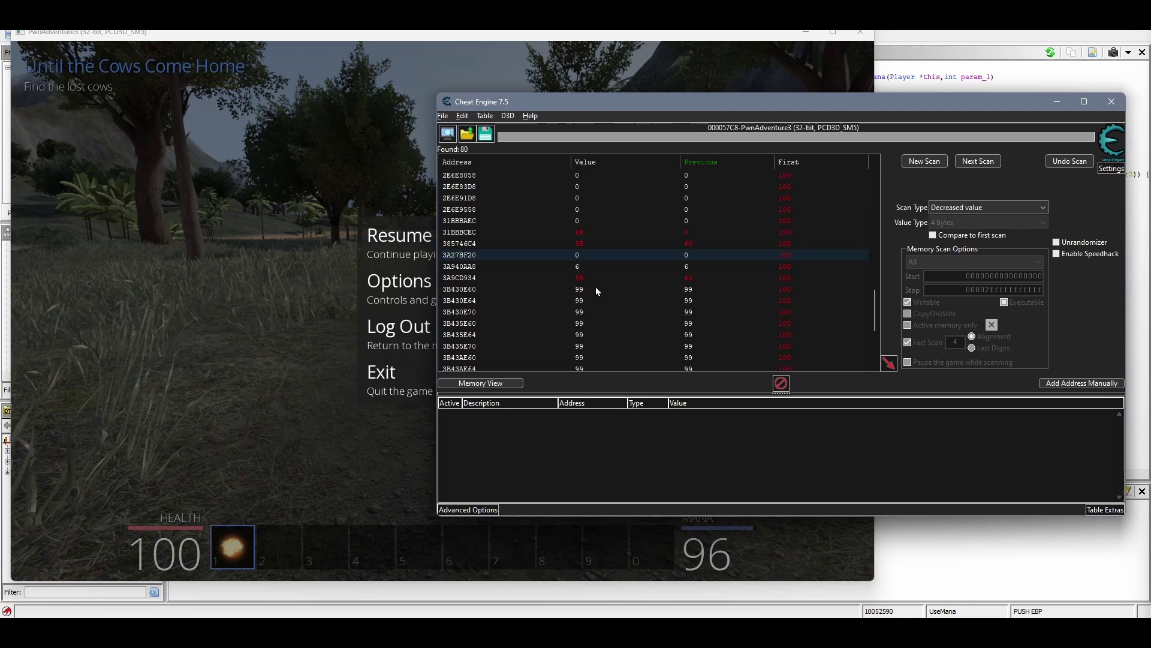
pyautogui.scroll(-2, 596, 287)
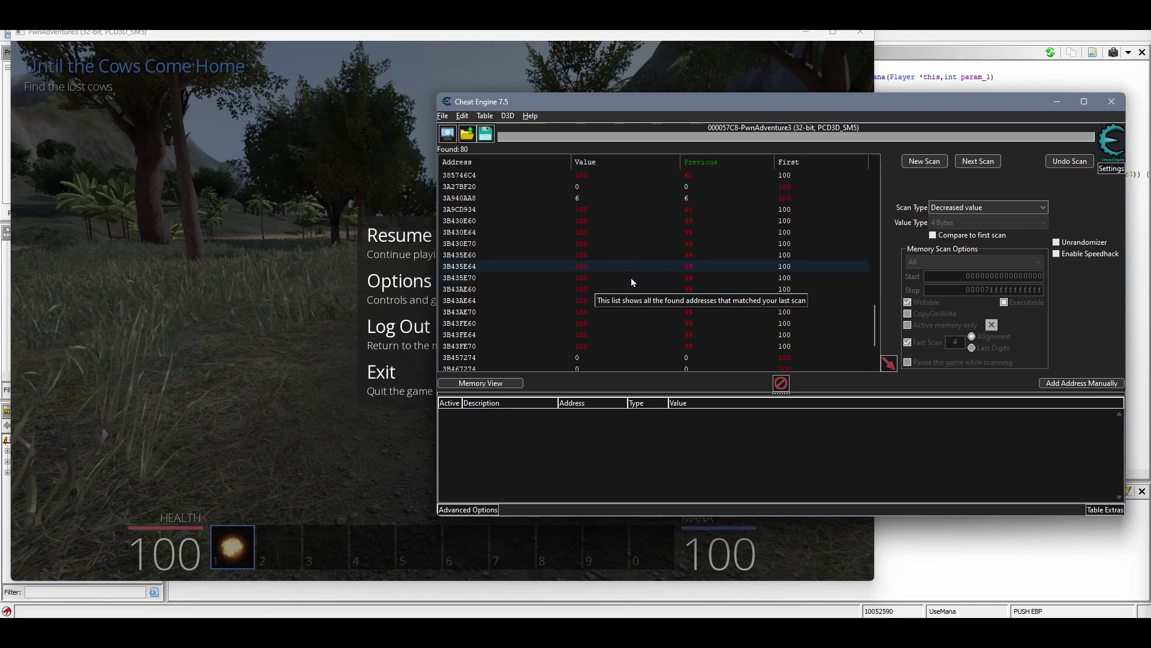
pyautogui.scroll(5, 624, 271)
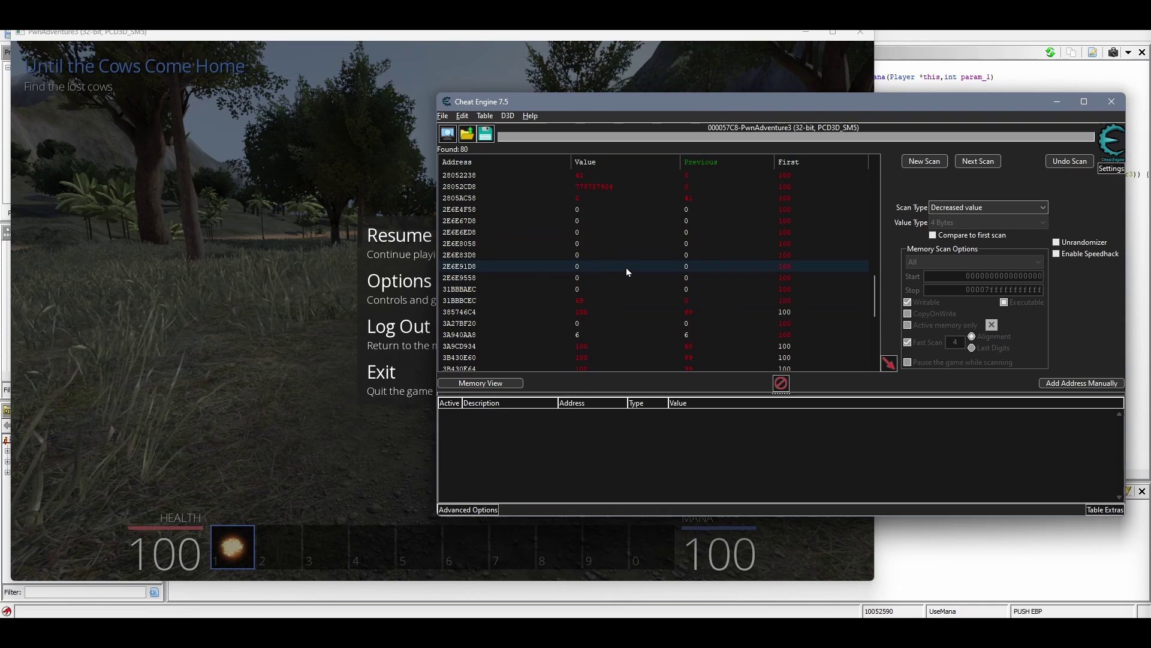
# Rescan for the exact value 100 with comparison to the first scan turned on.
pyautogui.click(957, 234)
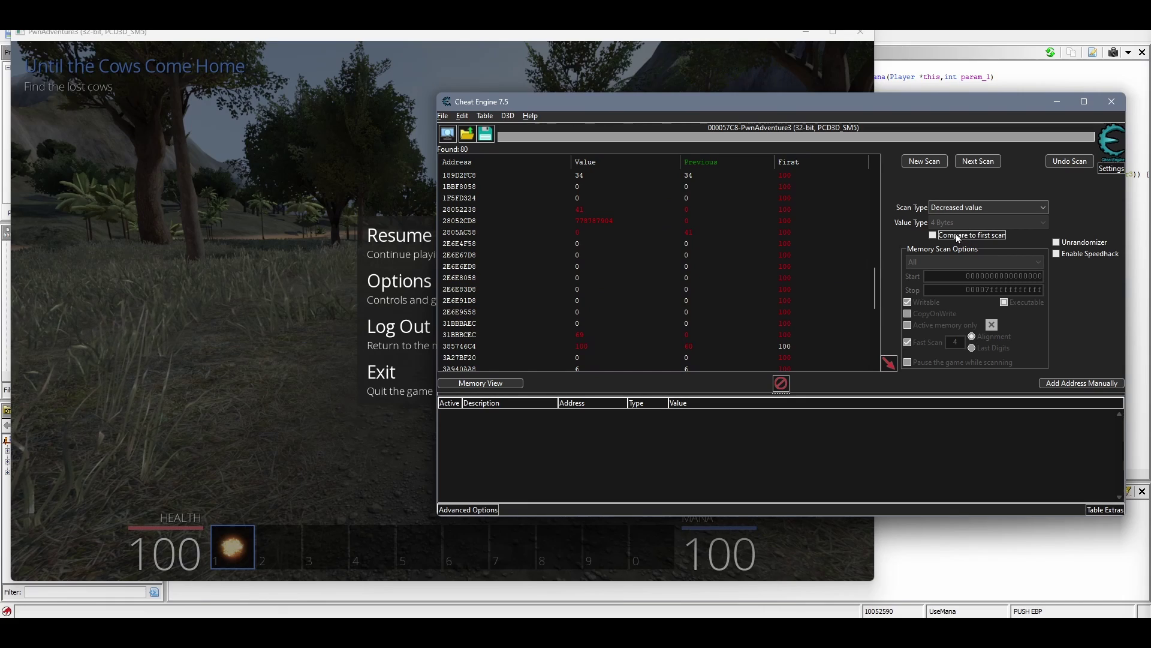
pyautogui.click(1039, 208)
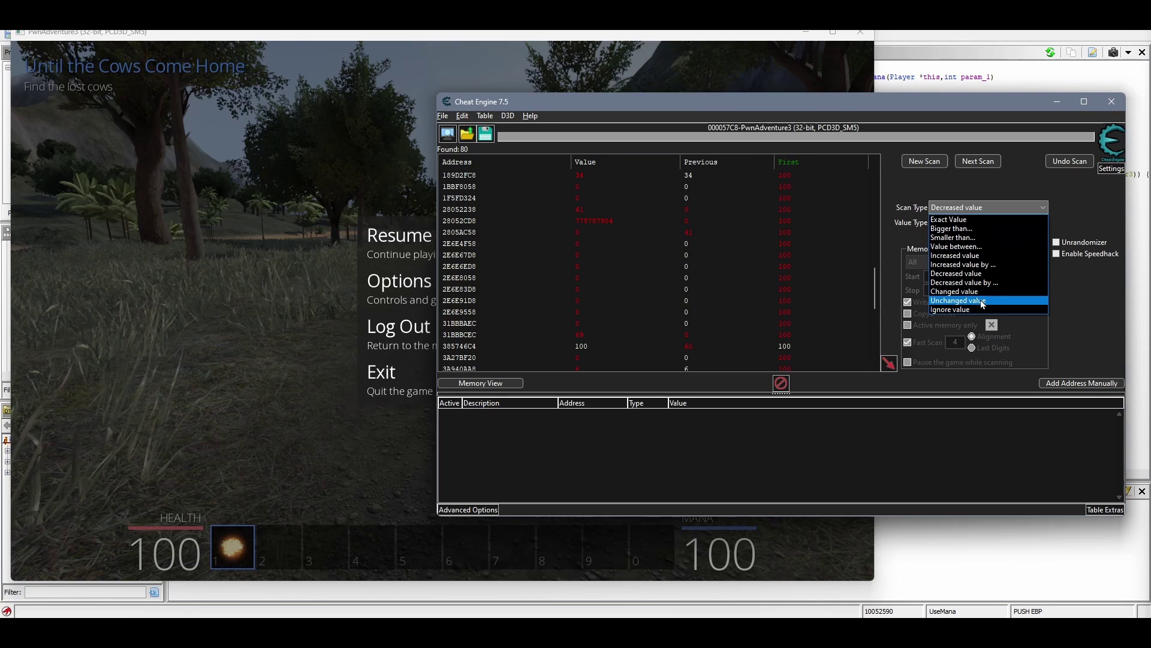
pyautogui.click(954, 219)
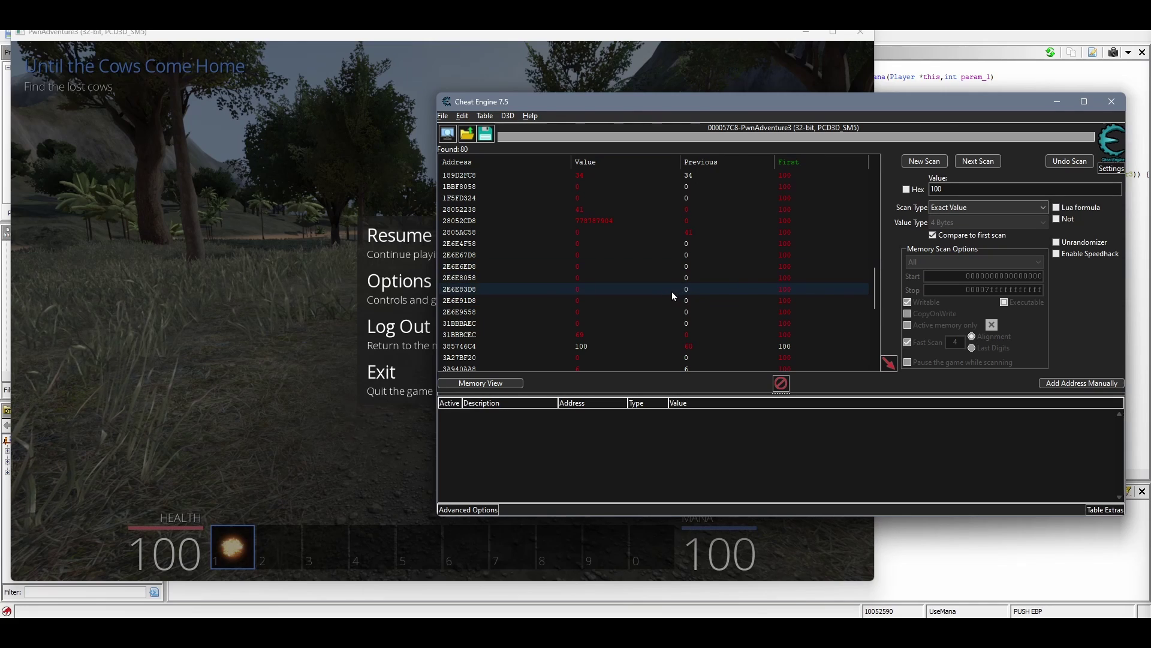
pyautogui.click(977, 162)
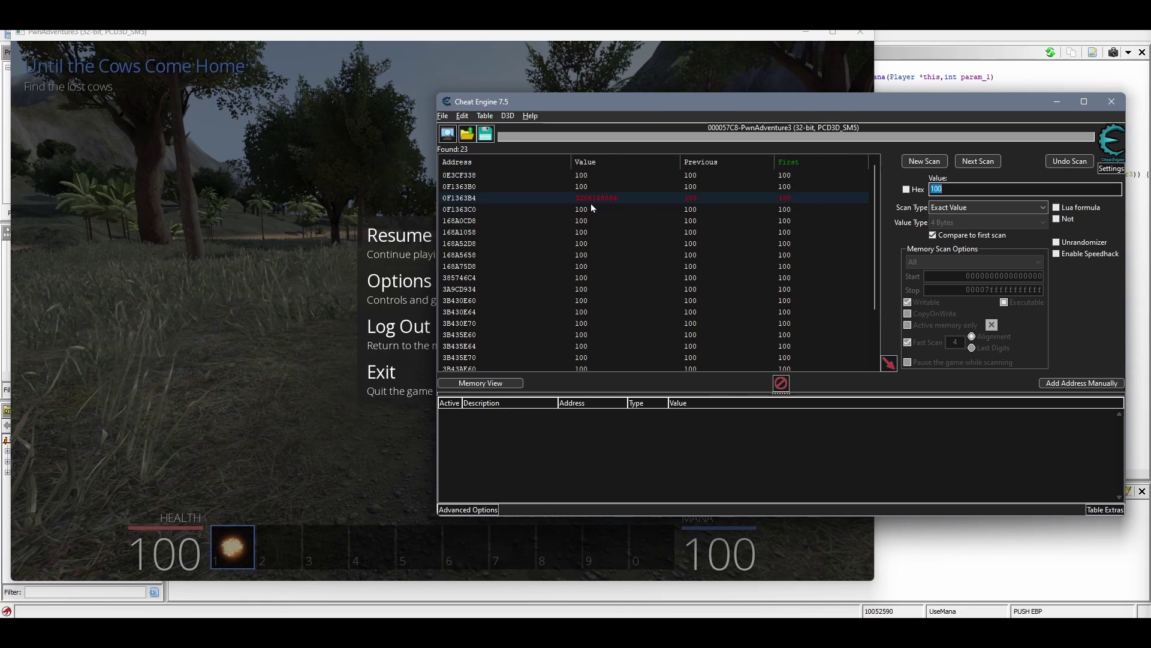
# Rescan for Unchanged value without comparing to the first scan, and look over the remaining addresses.
pyautogui.click(966, 209)
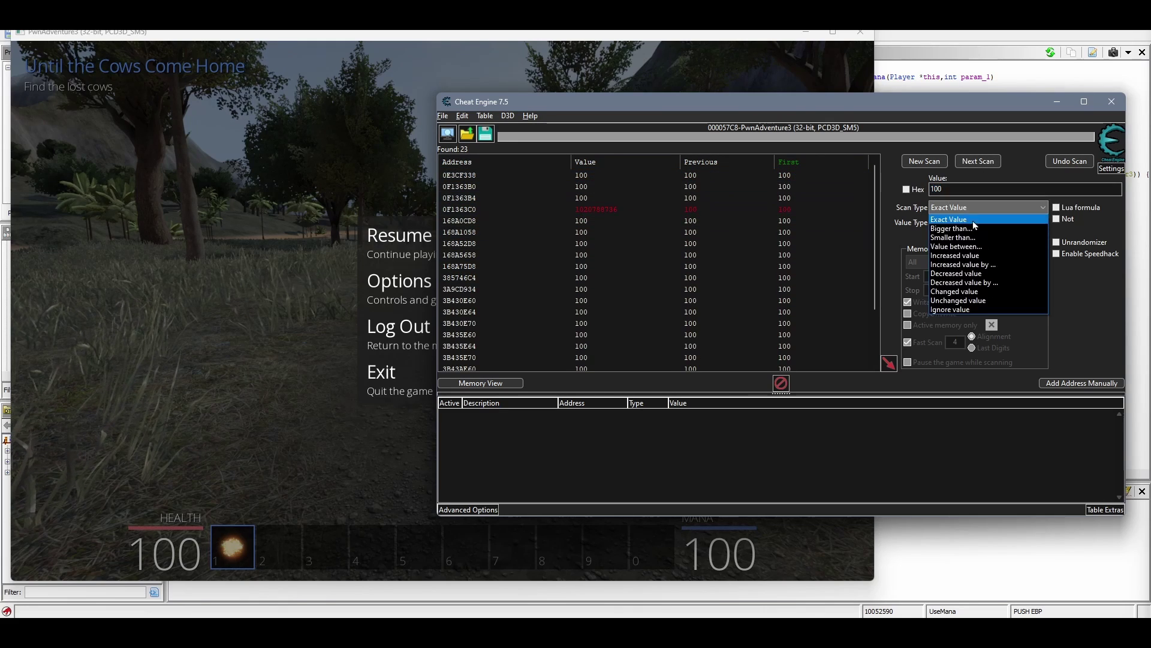
pyautogui.click(975, 300)
pyautogui.click(948, 238)
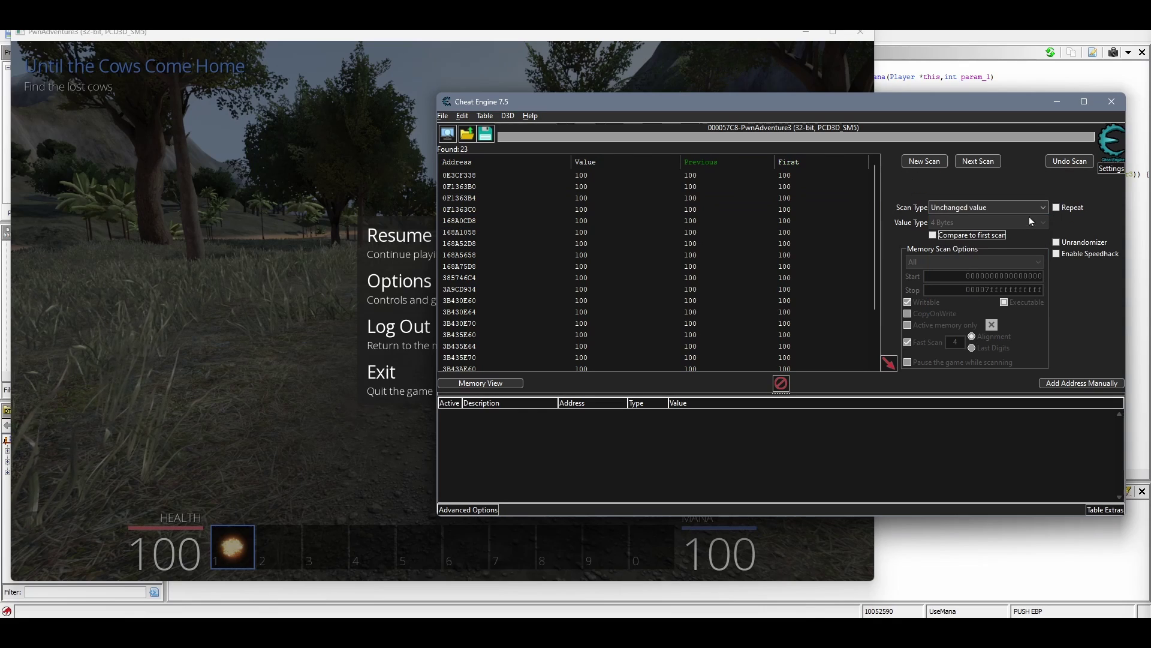
pyautogui.click(981, 164)
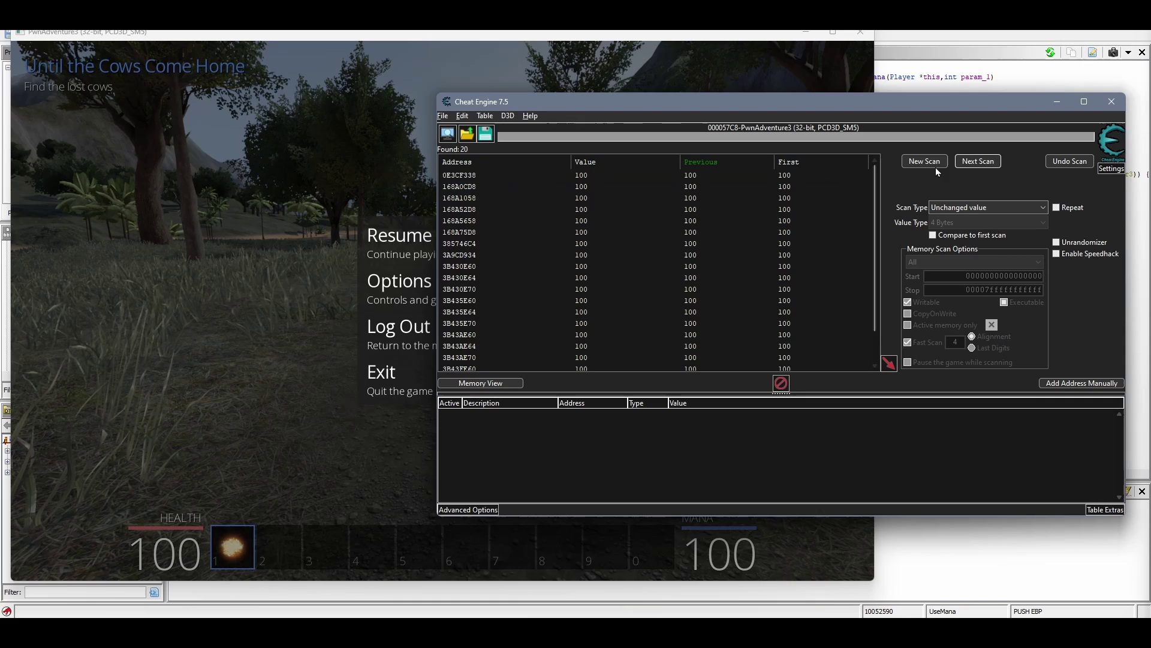
pyautogui.scroll(-1, 727, 243)
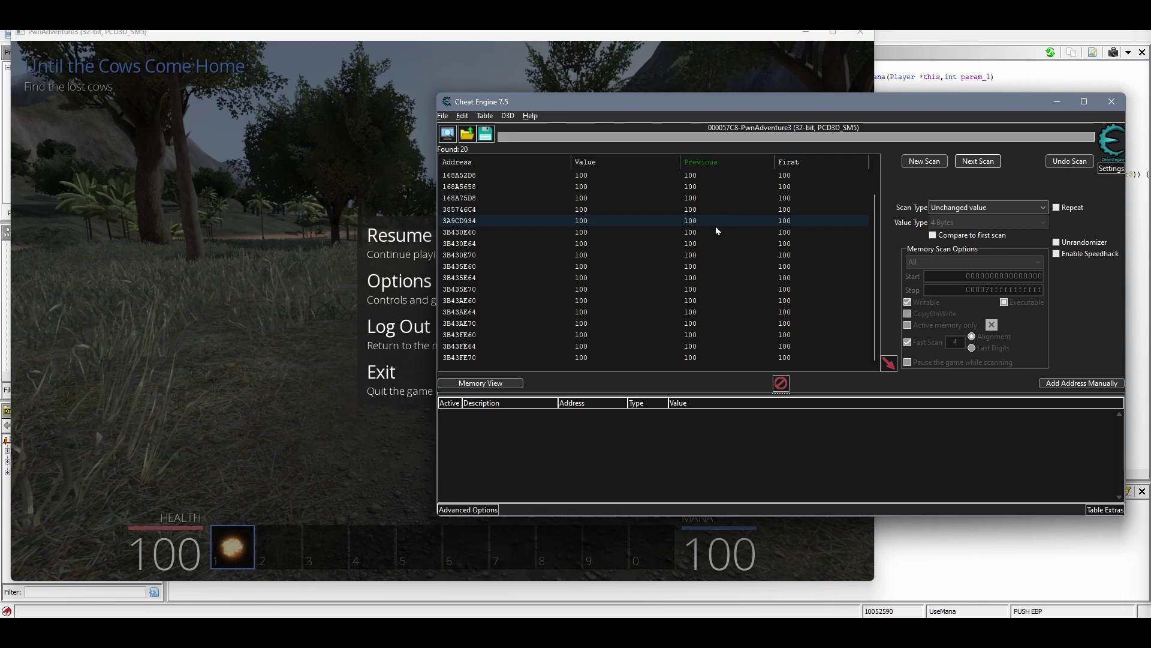
pyautogui.scroll(1, 715, 225)
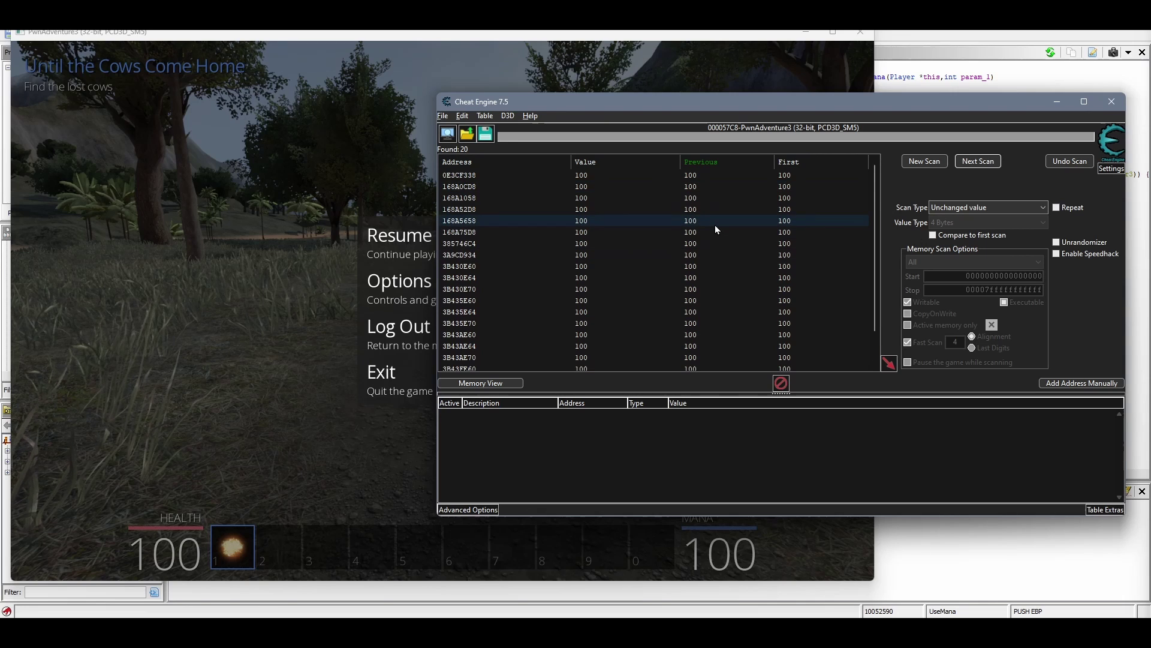
# Resume the game and cast fireballs repeatedly until mana drops to about 4, pausing the game when done.
pyautogui.click(412, 235)
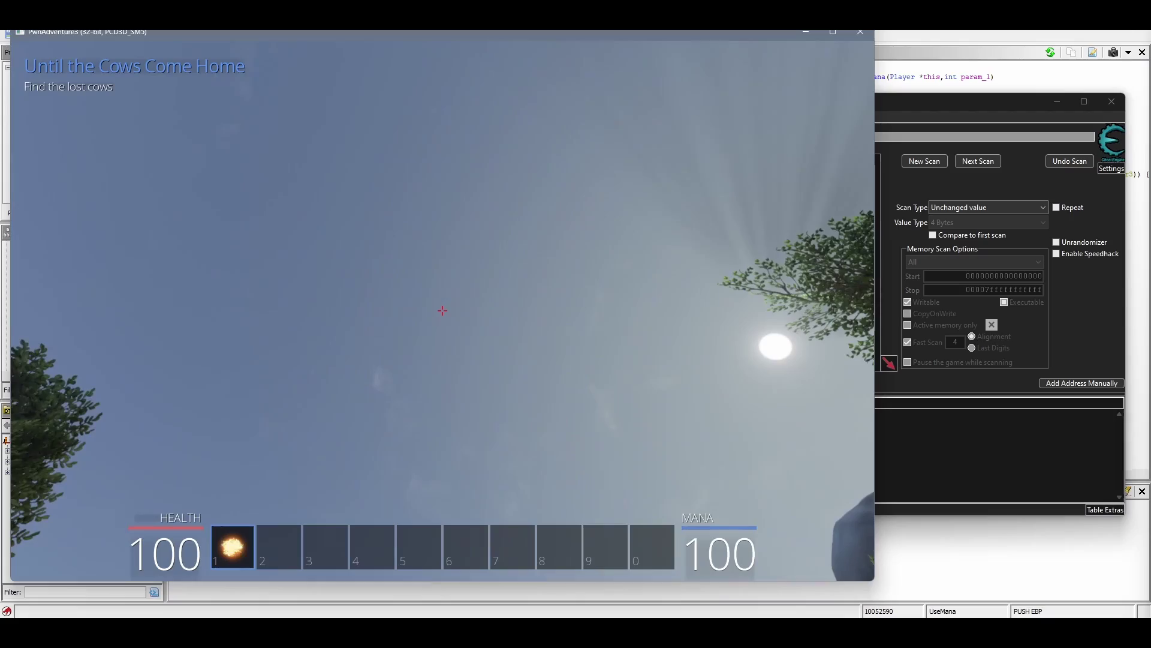
pyautogui.click(443, 310)
pyautogui.click(442, 310)
pyautogui.click(442, 310)
pyautogui.click(442, 310)
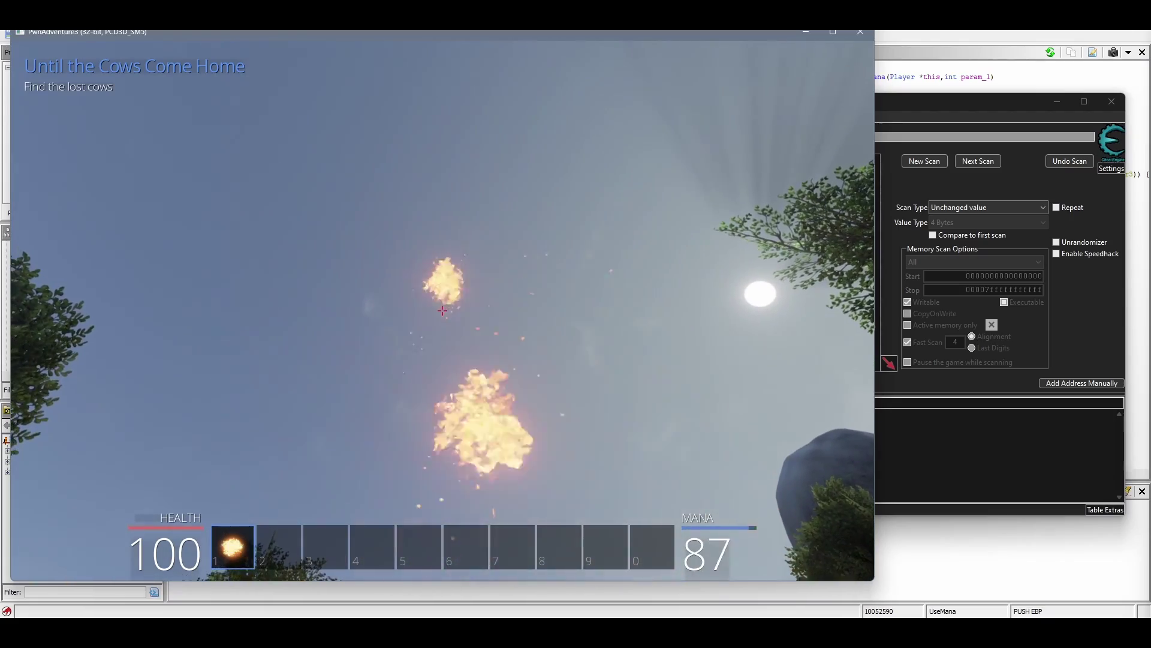
pyautogui.click(443, 310)
pyautogui.click(443, 310)
pyautogui.click(443, 310)
pyautogui.click(443, 310)
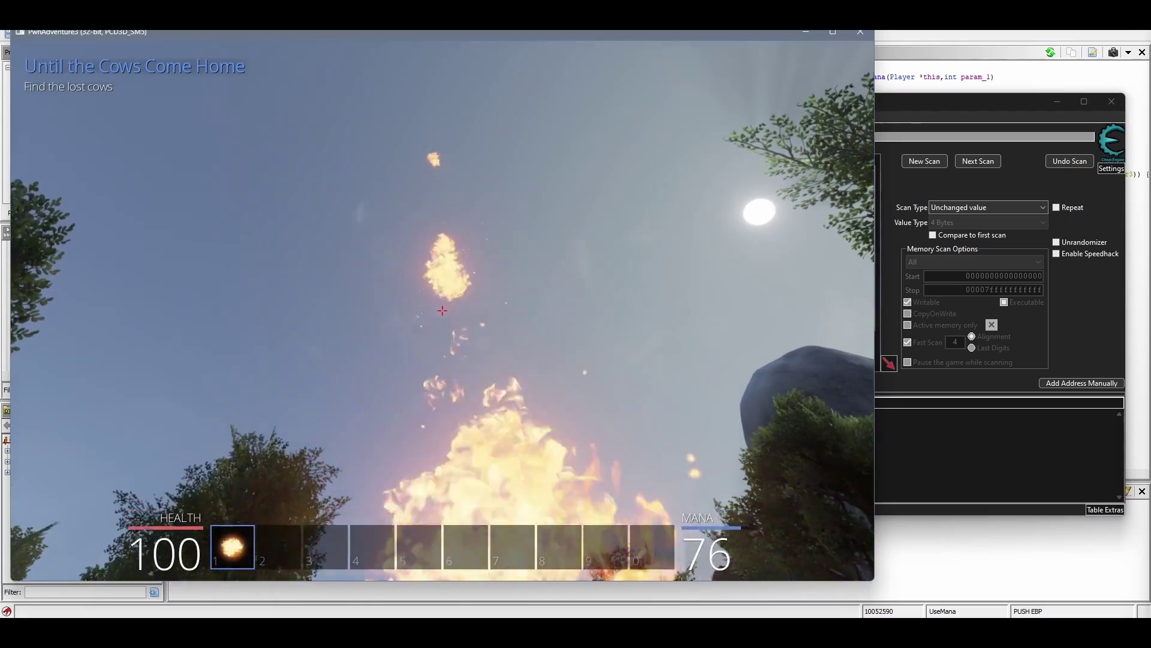
pyautogui.click(443, 310)
pyautogui.click(443, 310)
pyautogui.click(443, 310)
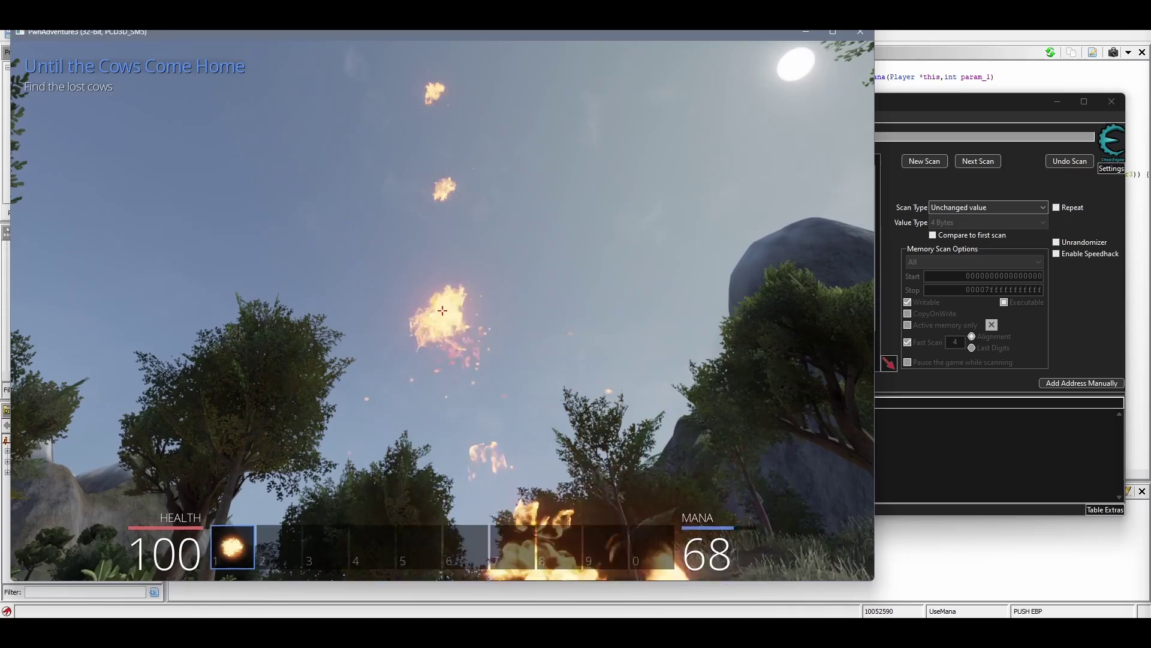
pyautogui.click(443, 310)
pyautogui.click(442, 310)
pyautogui.click(443, 310)
pyautogui.click(443, 310)
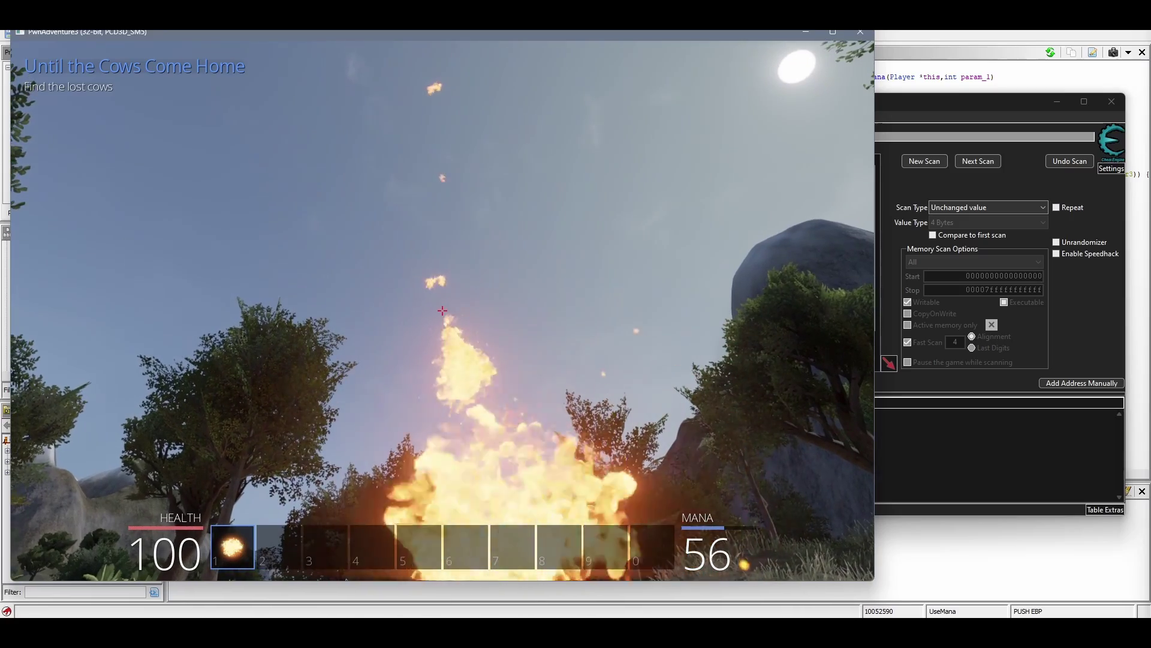
pyautogui.click(442, 310)
pyautogui.click(443, 310)
pyautogui.click(443, 310)
pyautogui.click(443, 310)
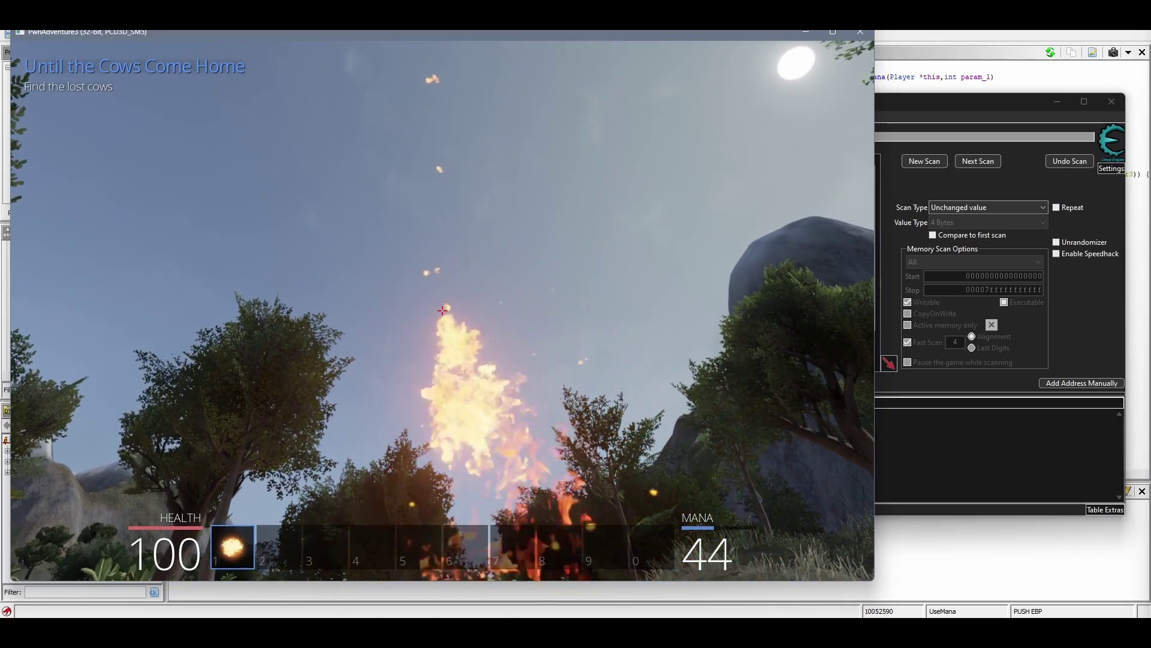
pyautogui.click(443, 310)
pyautogui.click(443, 310)
pyautogui.click(443, 310)
pyautogui.click(443, 310)
pyautogui.click(443, 310)
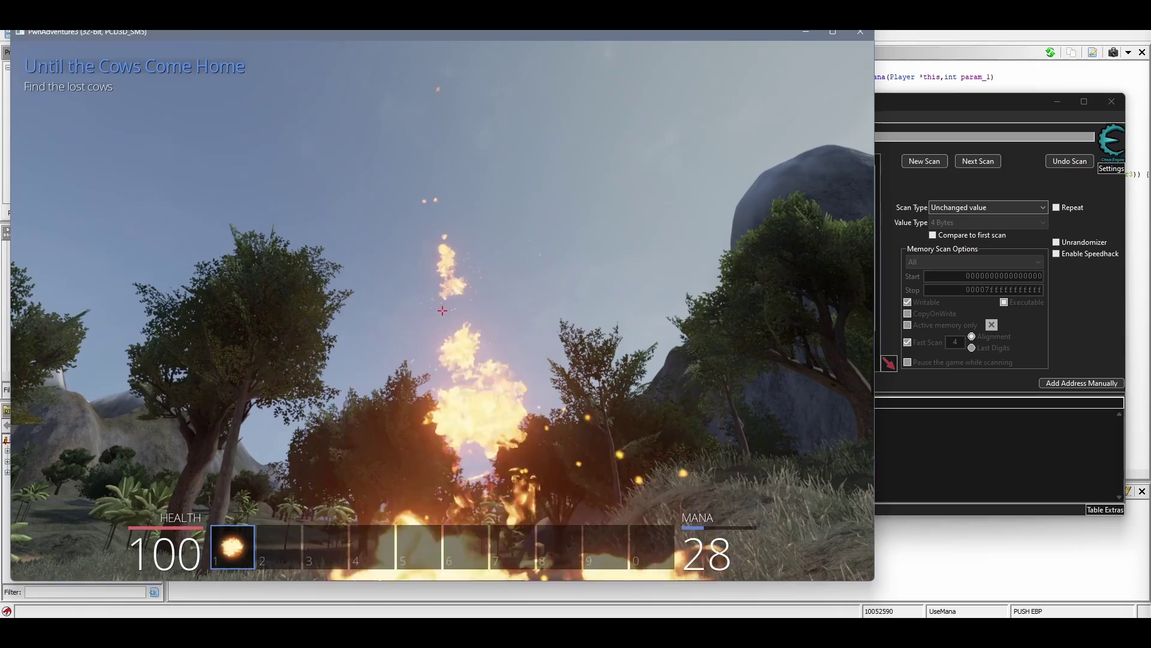
pyautogui.click(443, 310)
pyautogui.click(443, 310)
pyautogui.click(442, 310)
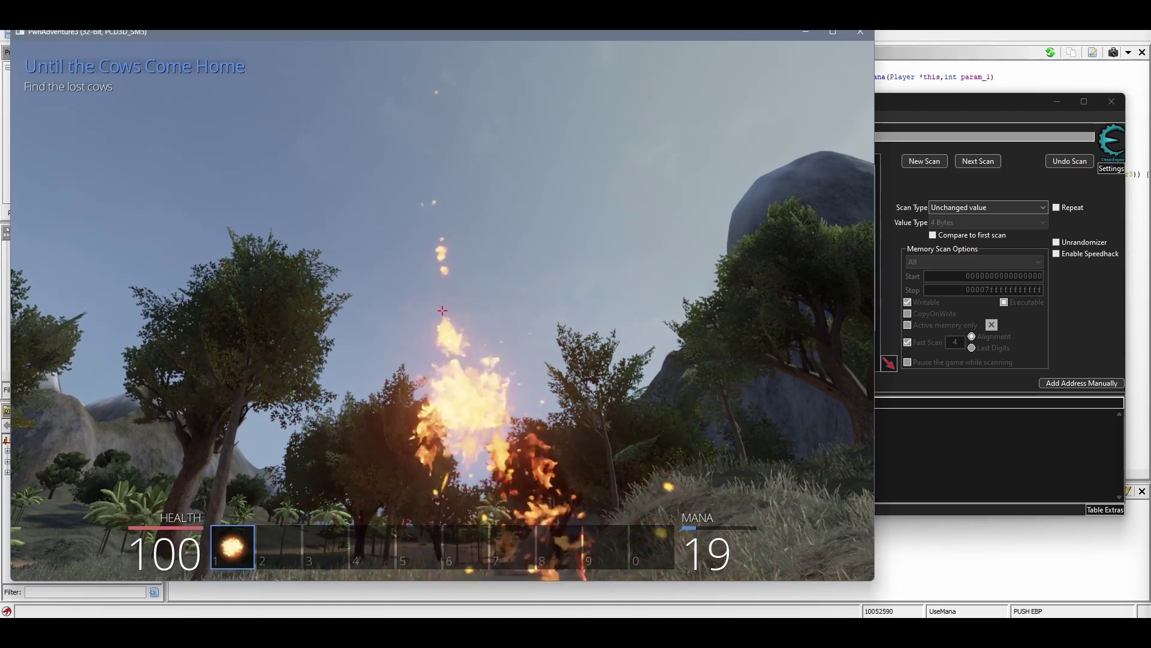
pyautogui.click(442, 310)
pyautogui.click(442, 310)
pyautogui.click(443, 310)
pyautogui.click(442, 310)
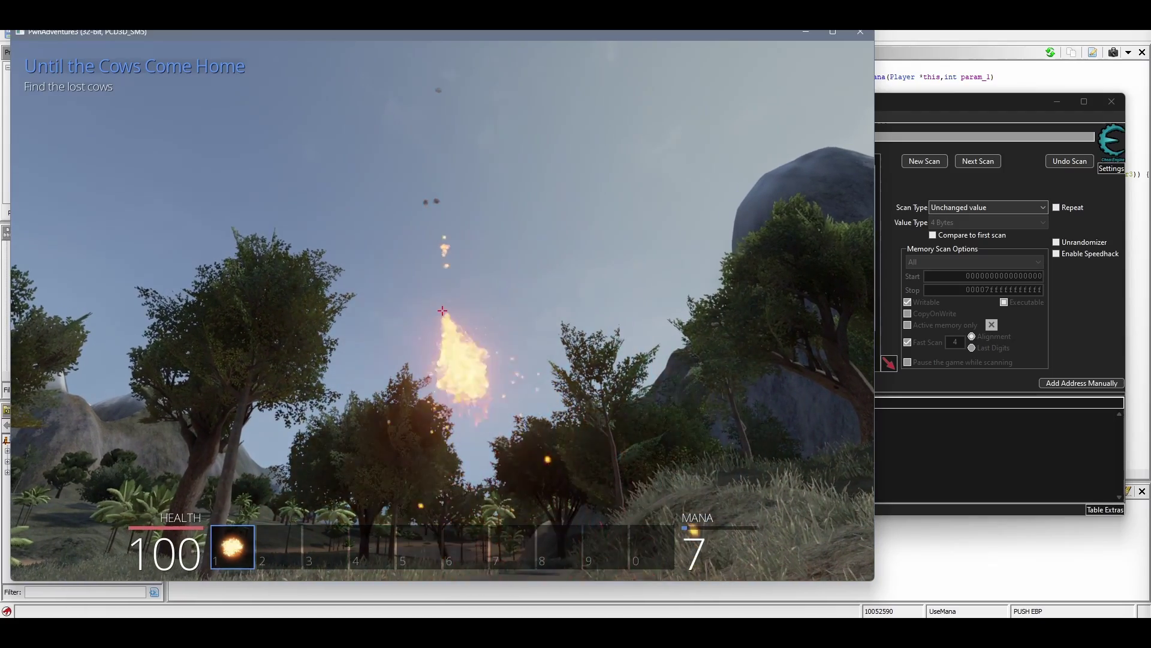
pyautogui.click(443, 310)
pyautogui.click(442, 310)
pyautogui.press('Escape')
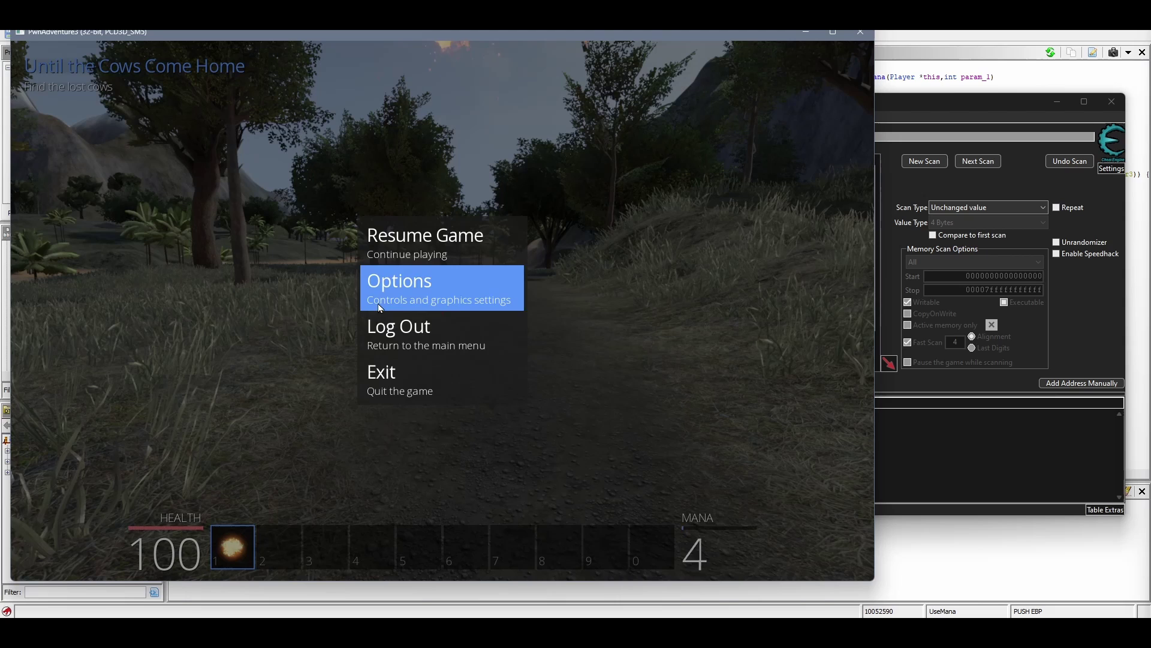
# Switch to Cheat Engine and run the next scan for Decreased value while the mana is still below 100.
pyautogui.click(977, 105)
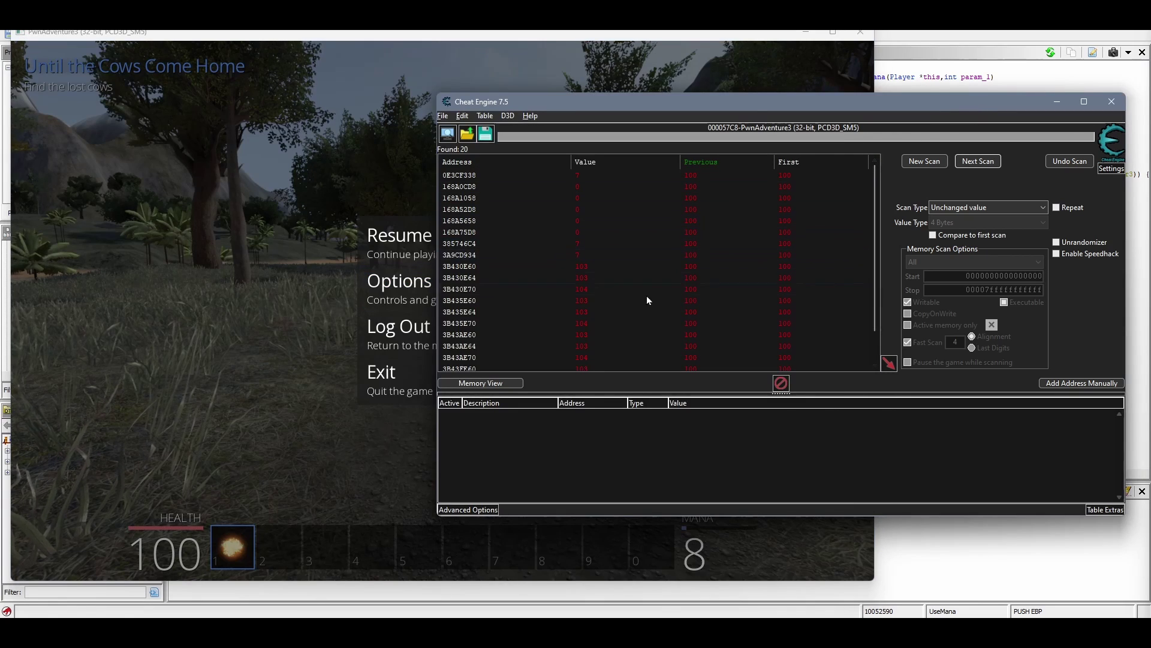
pyautogui.click(968, 209)
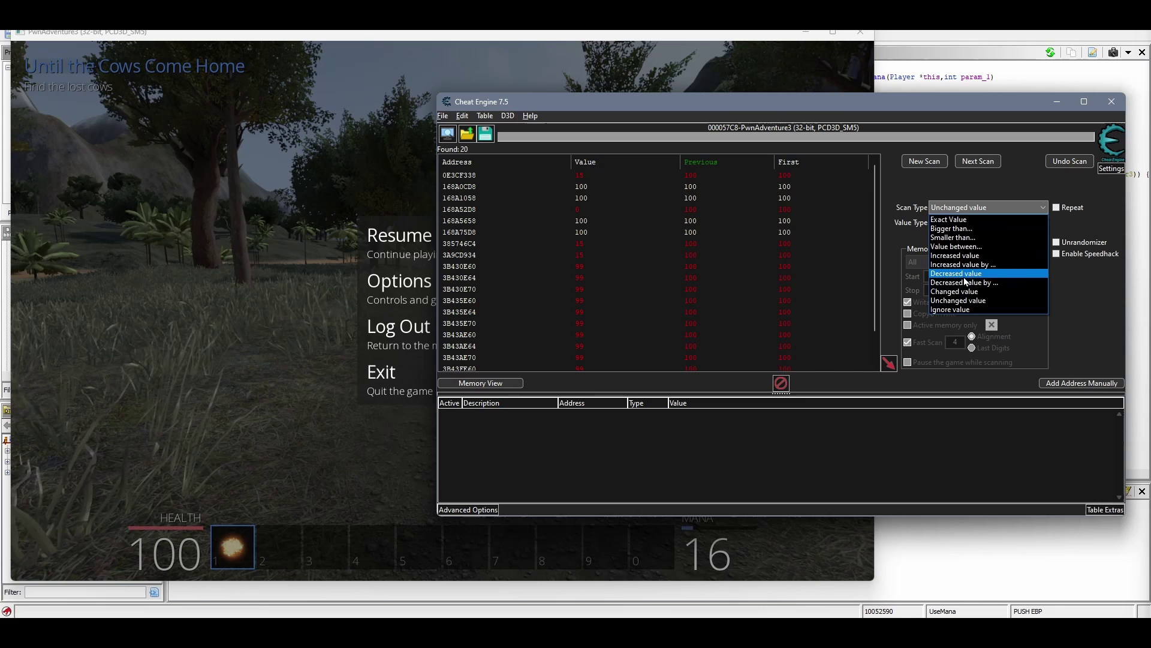
pyautogui.click(965, 278)
pyautogui.click(977, 162)
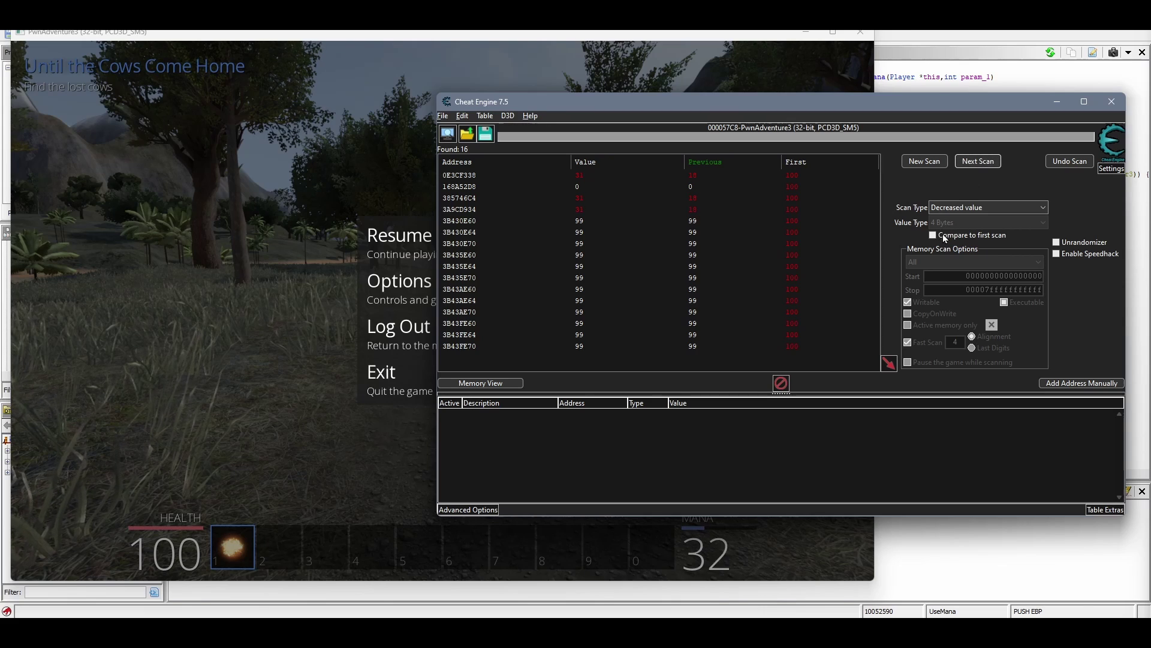
# Rescan for Increased value while the mana regenerates.
pyautogui.click(996, 208)
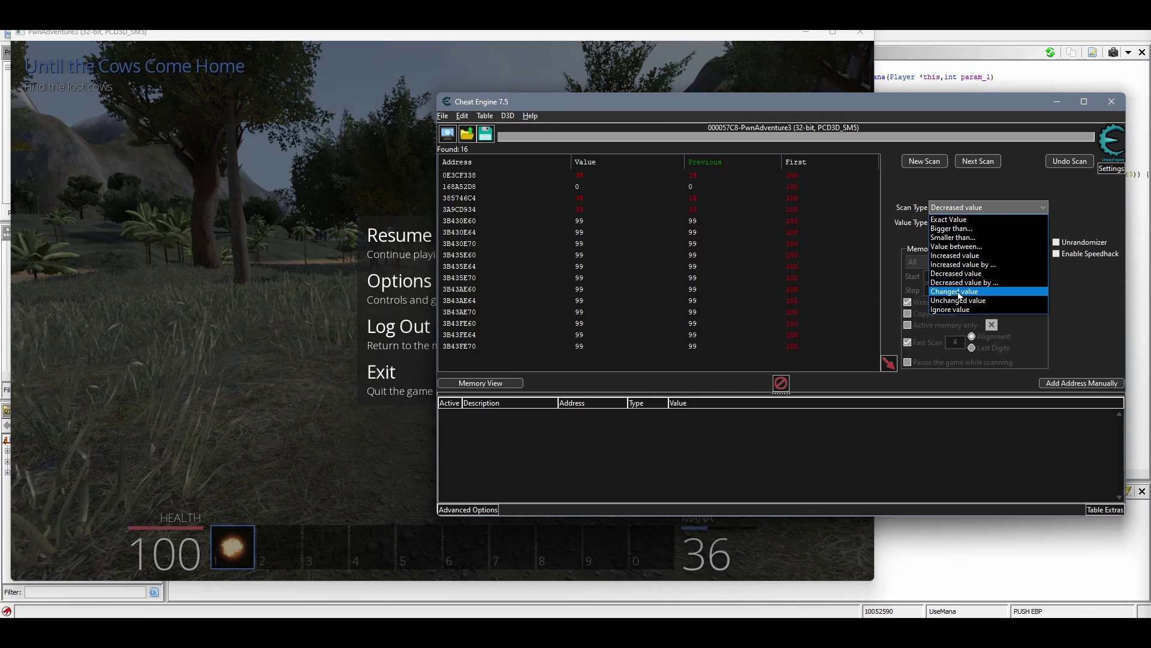
pyautogui.click(960, 256)
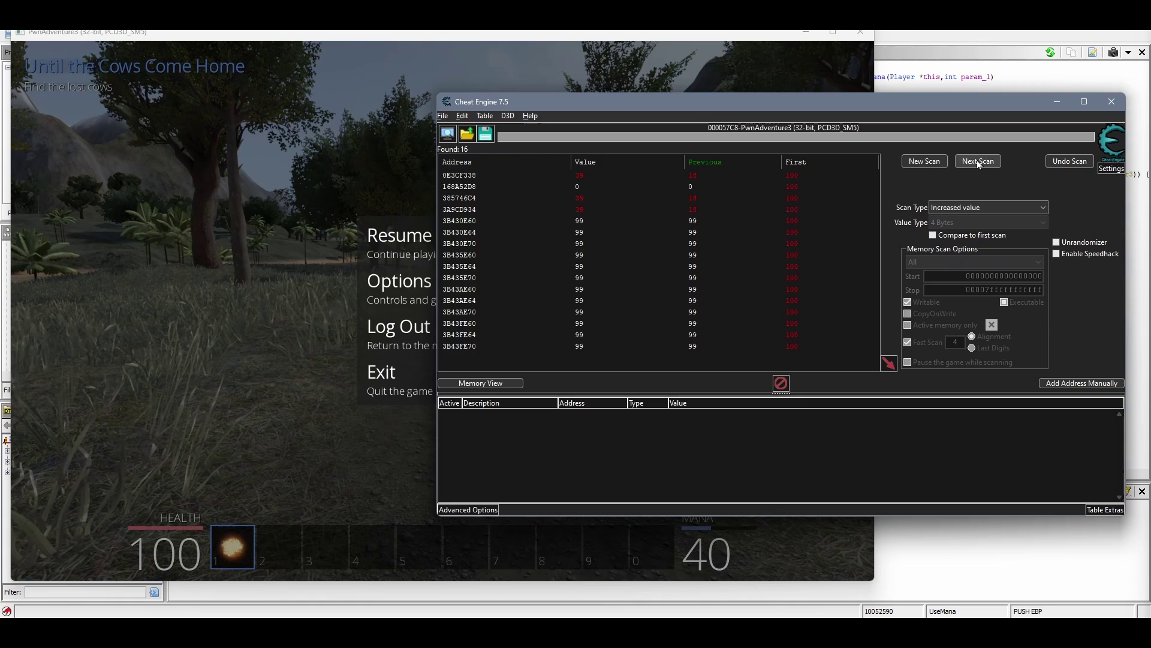
pyautogui.click(978, 163)
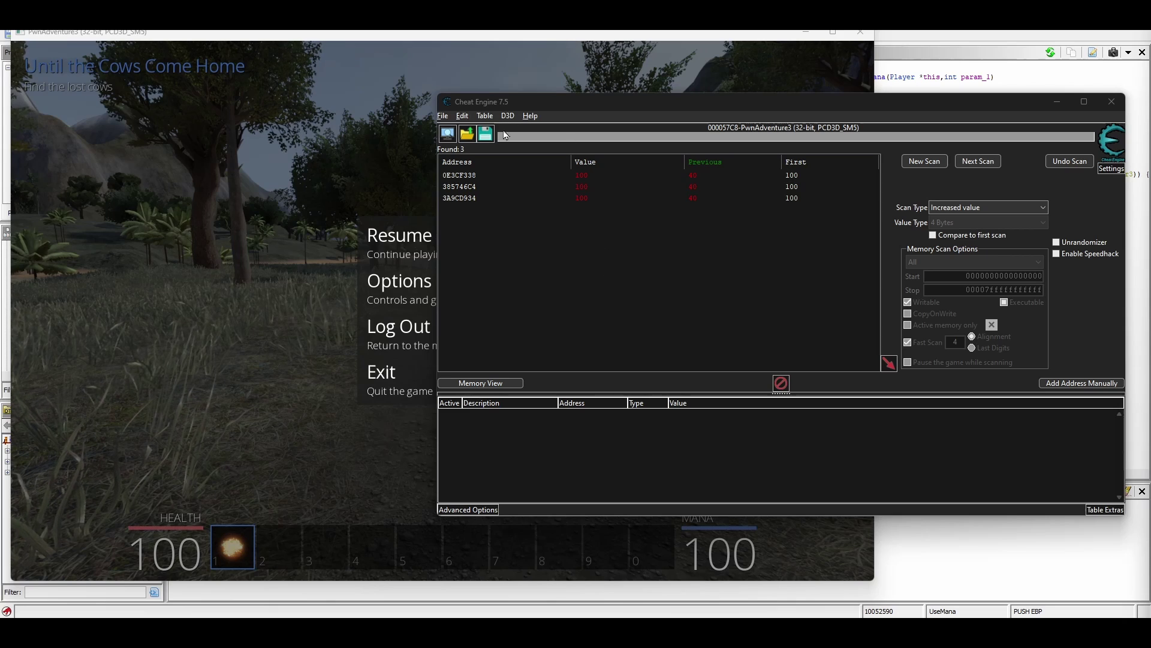
# Add all three remaining found addresses, 0E3CF338 to 3A9CD934, to the address list.
pyautogui.click(707, 200)
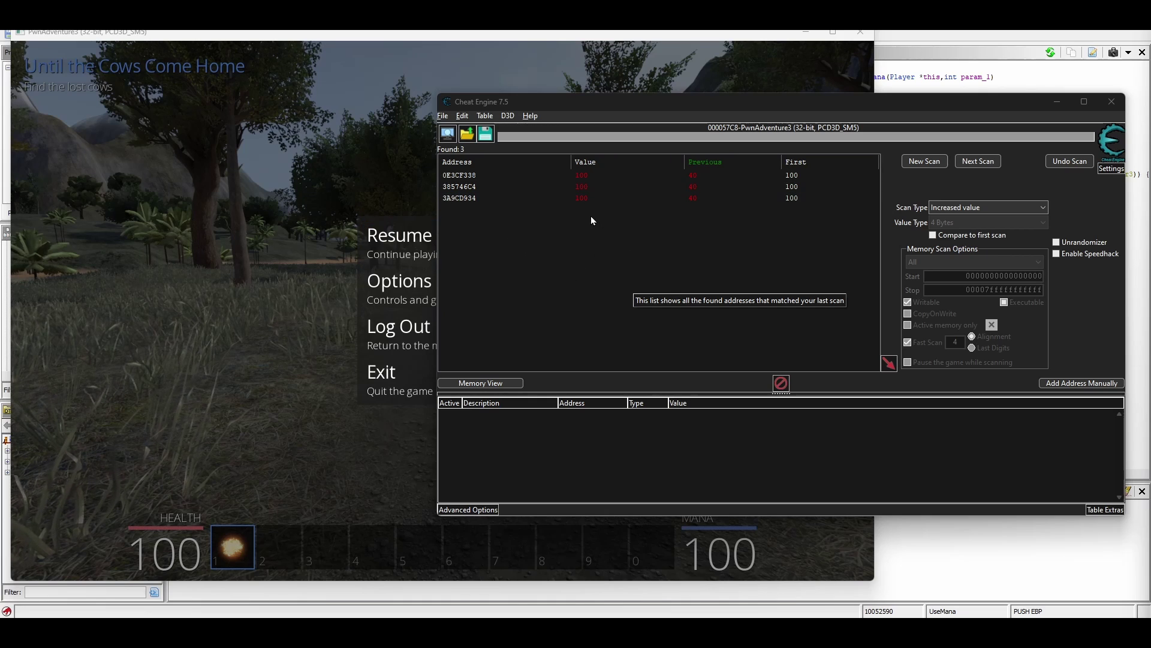
pyautogui.click(478, 201)
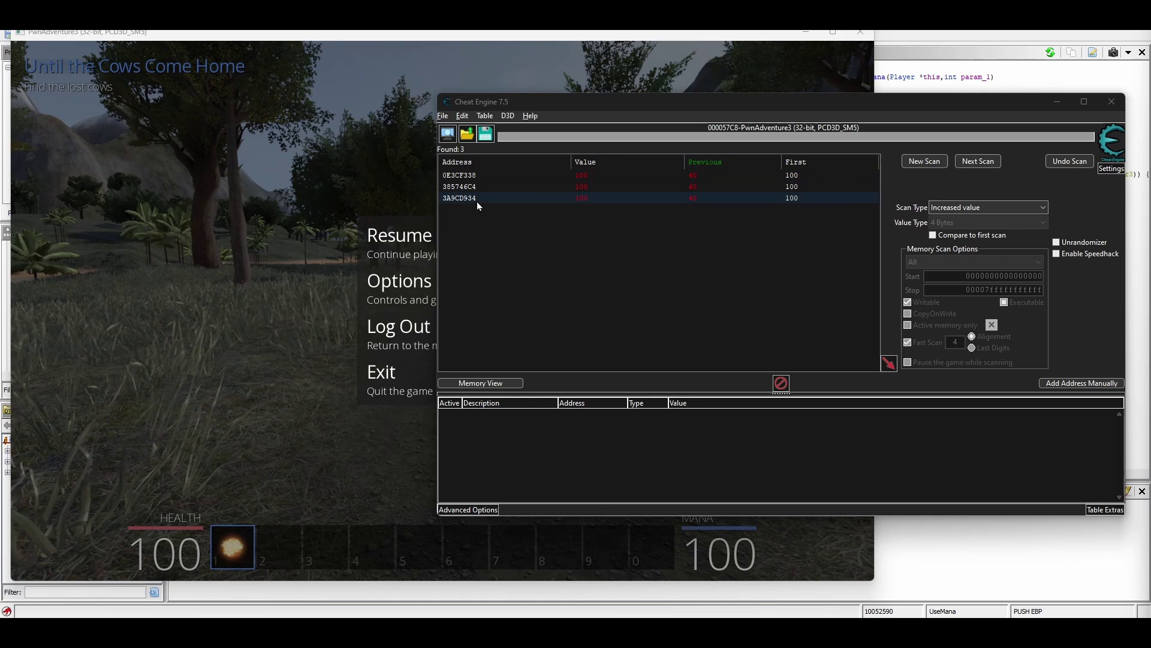
pyautogui.keyDown('shift'); pyautogui.click(470, 178); pyautogui.keyUp('shift')
pyautogui.rightClick(472, 177)
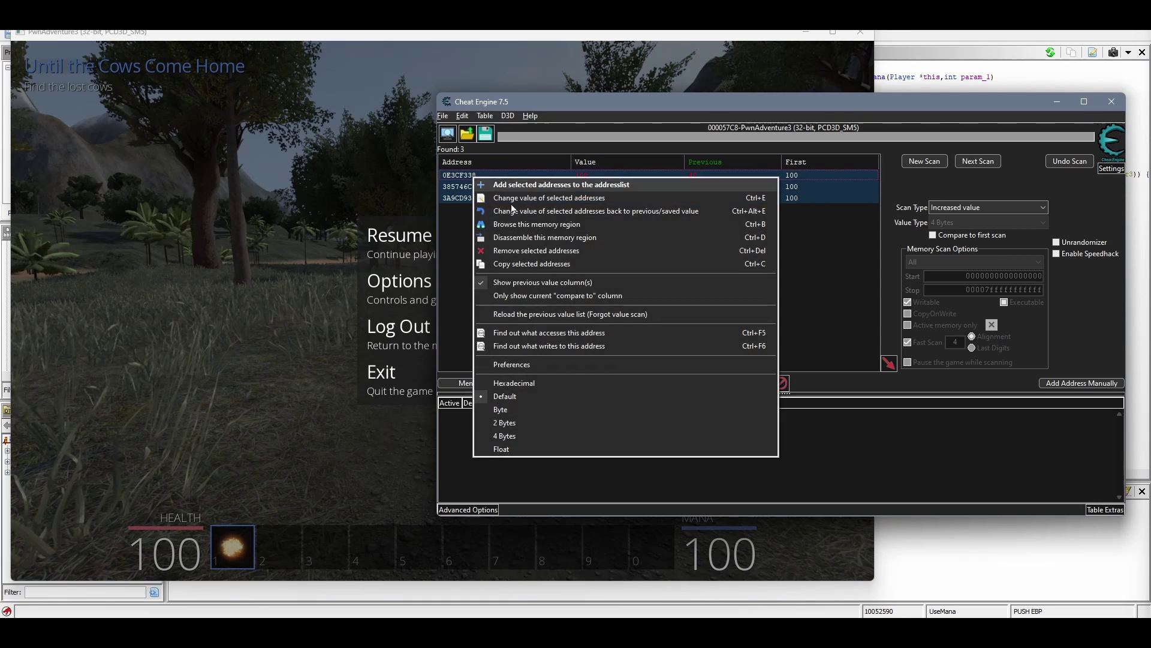
pyautogui.click(555, 188)
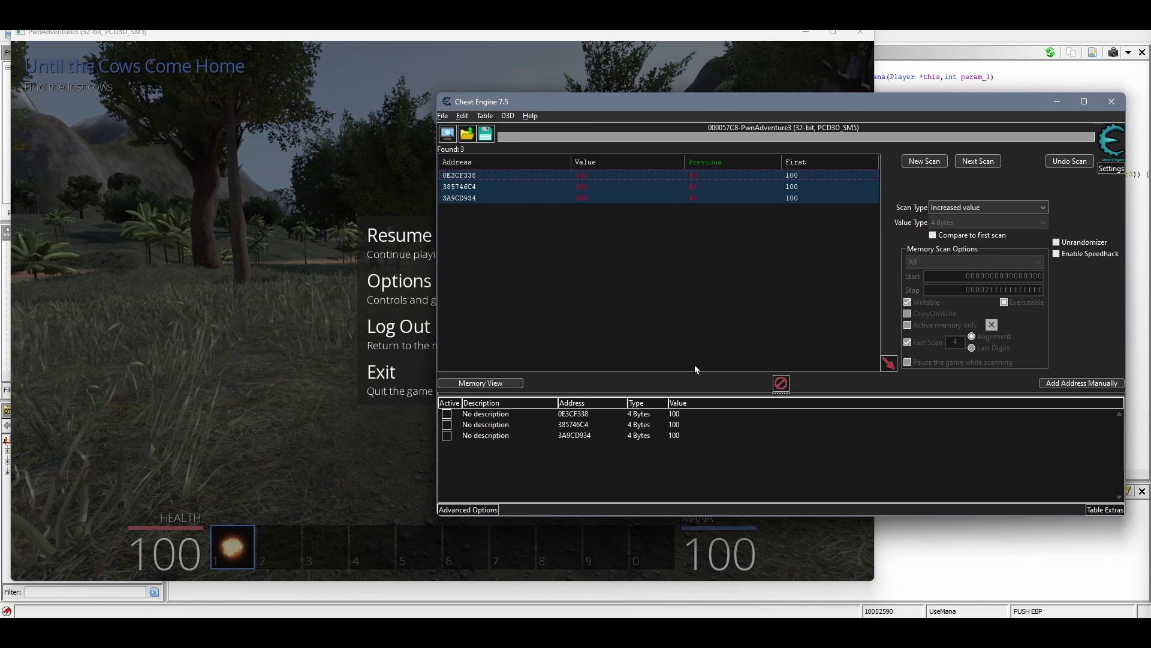
pyautogui.rightClick(470, 417)
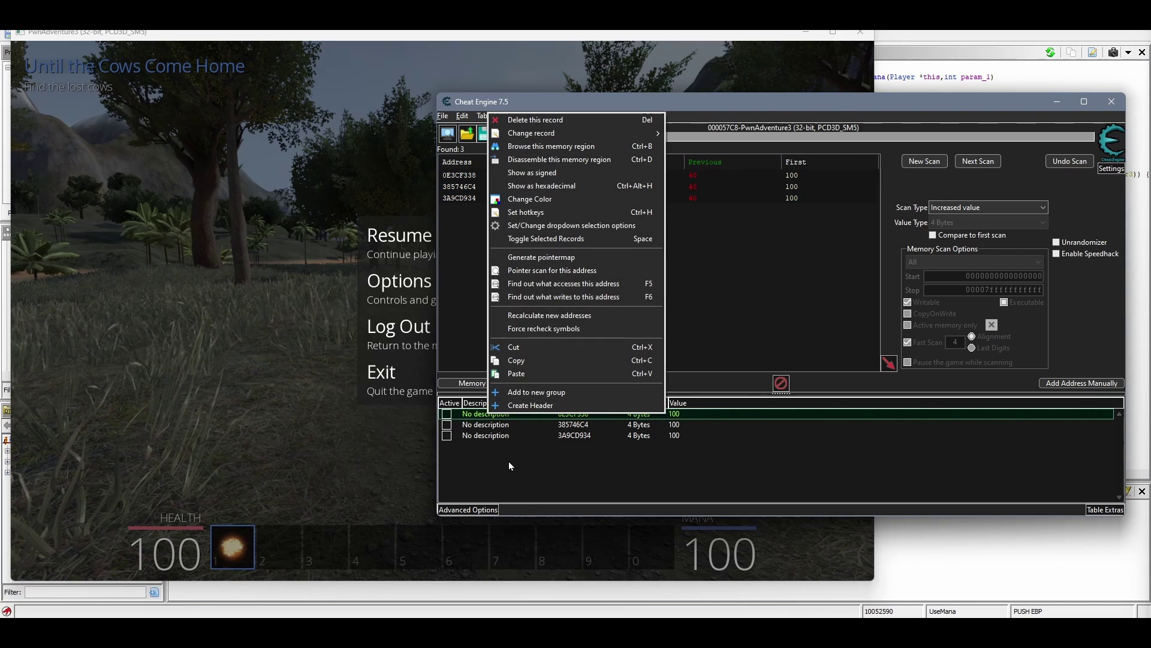
pyautogui.click(554, 452)
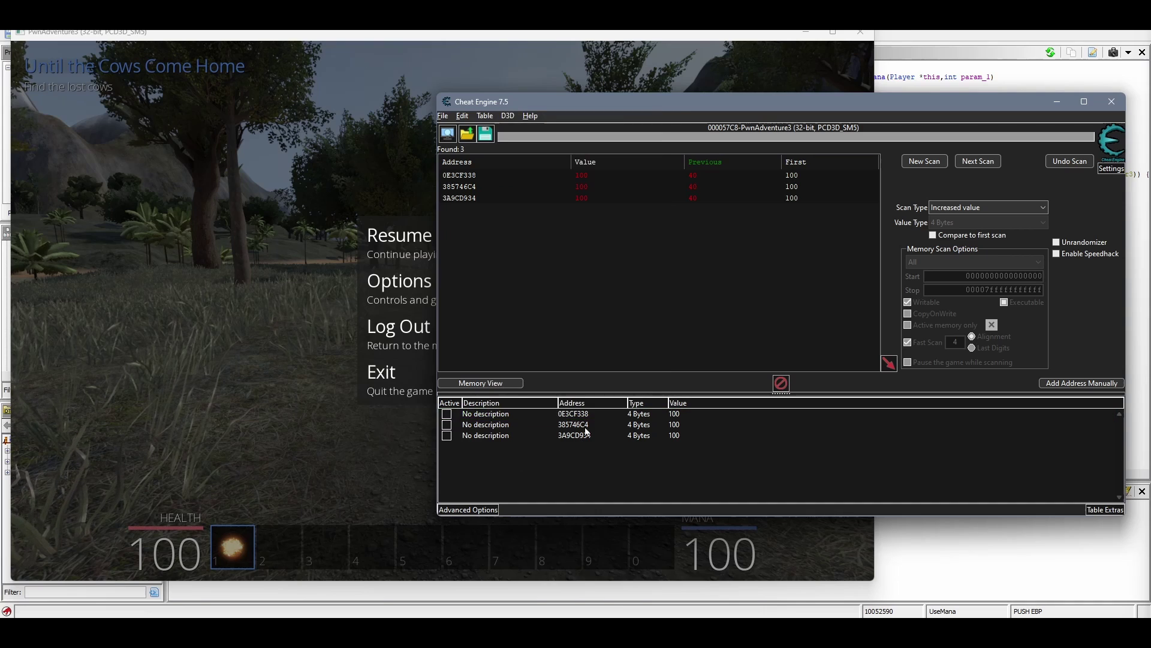
pyautogui.doubleClick(513, 415)
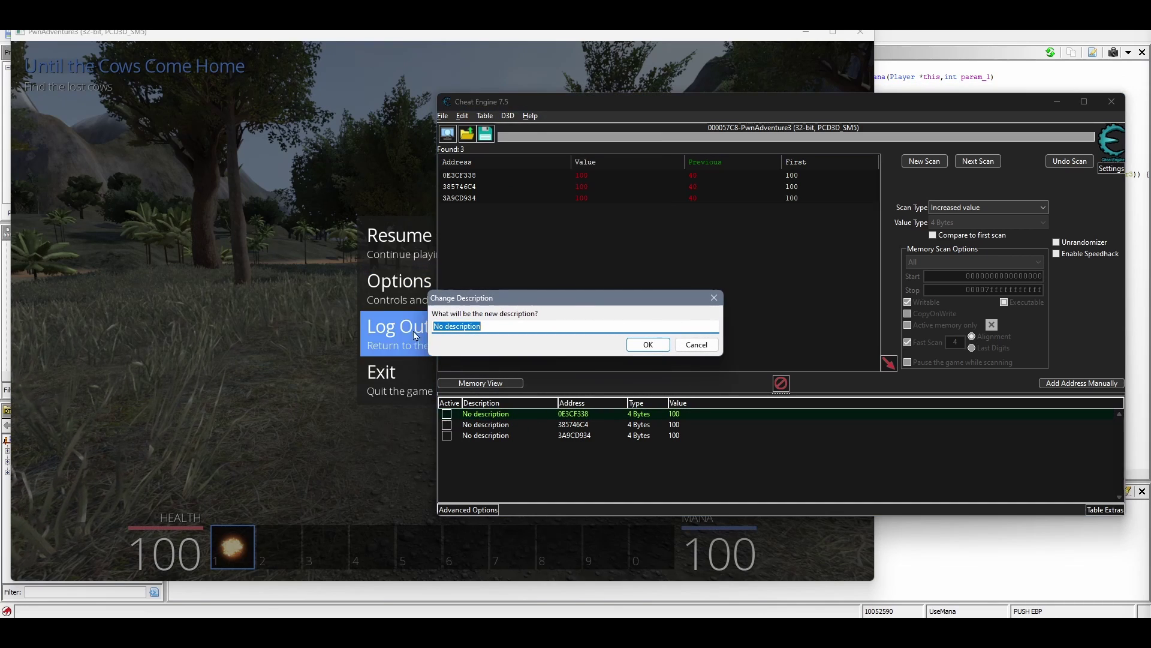
pyautogui.click(681, 345)
# Try changing the value of address 0E3CF338 in the address list to 50.
pyautogui.doubleClick(674, 414)
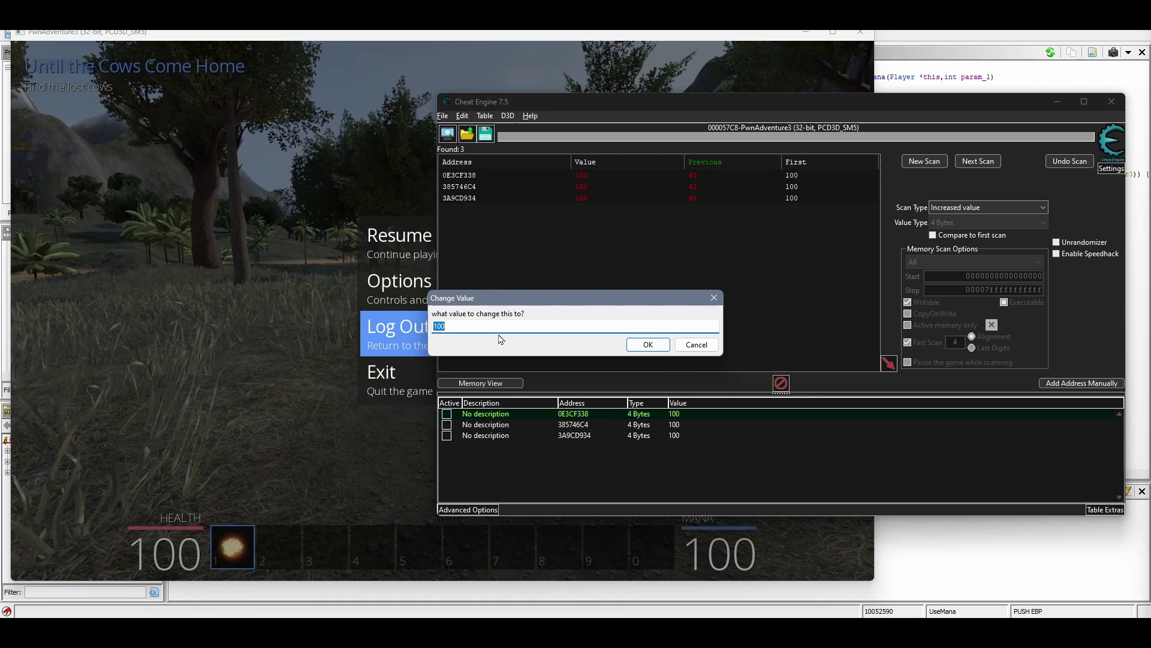
pyautogui.write('50')
pyautogui.click(655, 348)
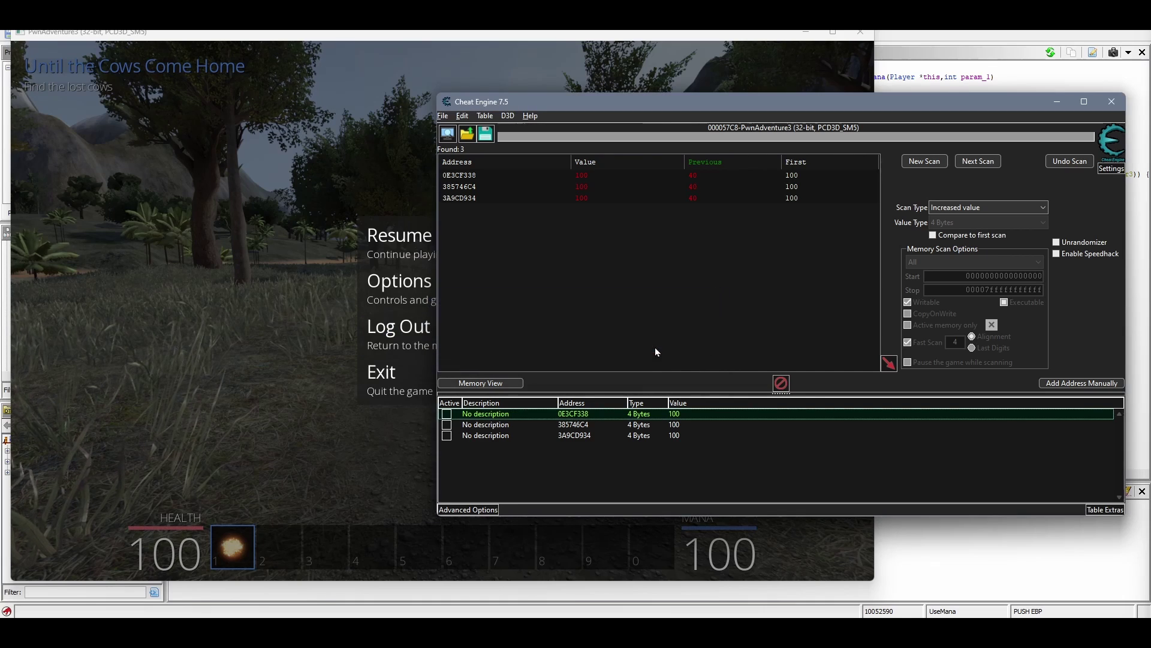
# Try changing the value of address 385746C4 in the address list to 50.
pyautogui.doubleClick(677, 424)
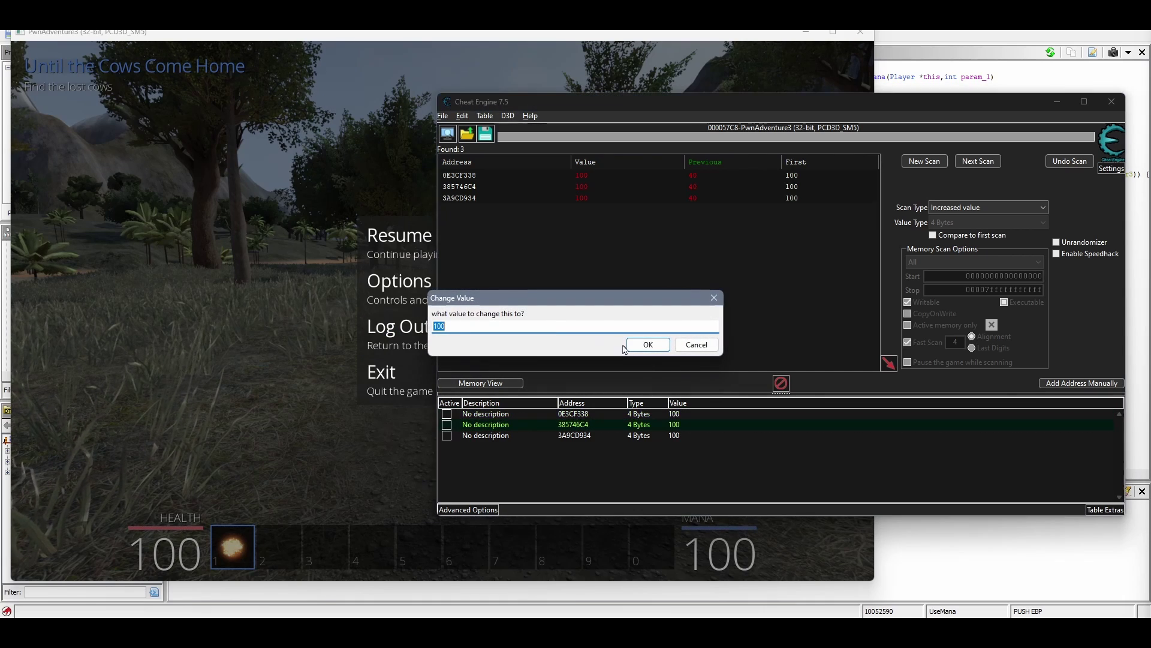
pyautogui.write('50')
pyautogui.press('Return')
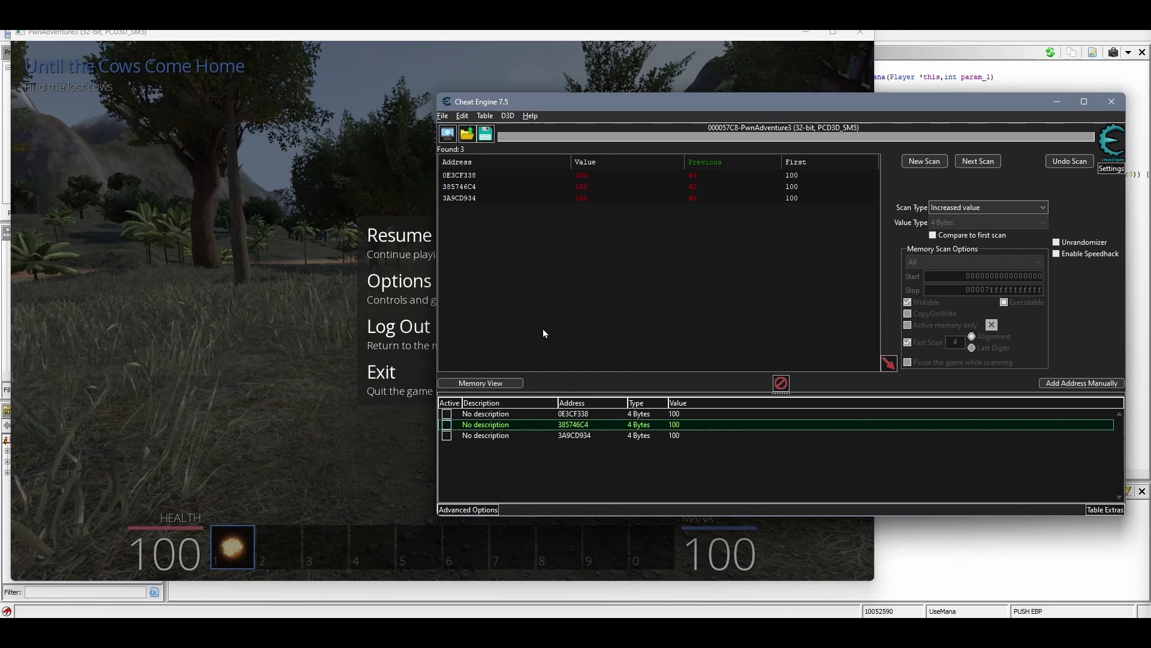
# Change the value of address 3A9CD934 in the address list to 50.
pyautogui.doubleClick(673, 435)
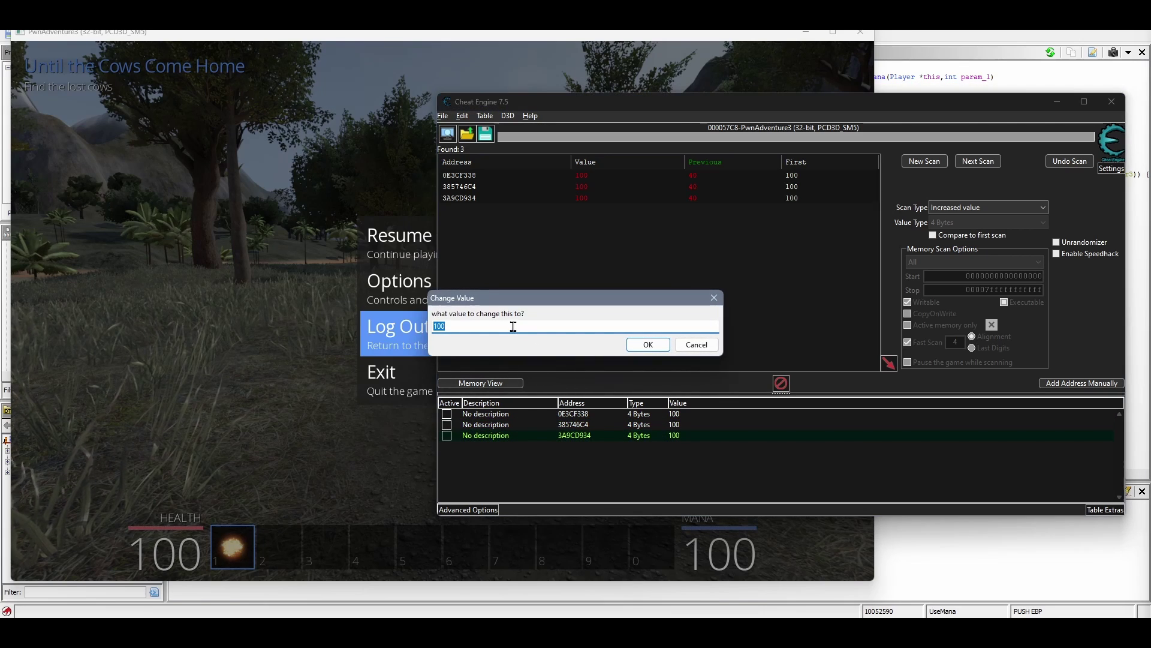
pyautogui.write('50')
pyautogui.press('Return')
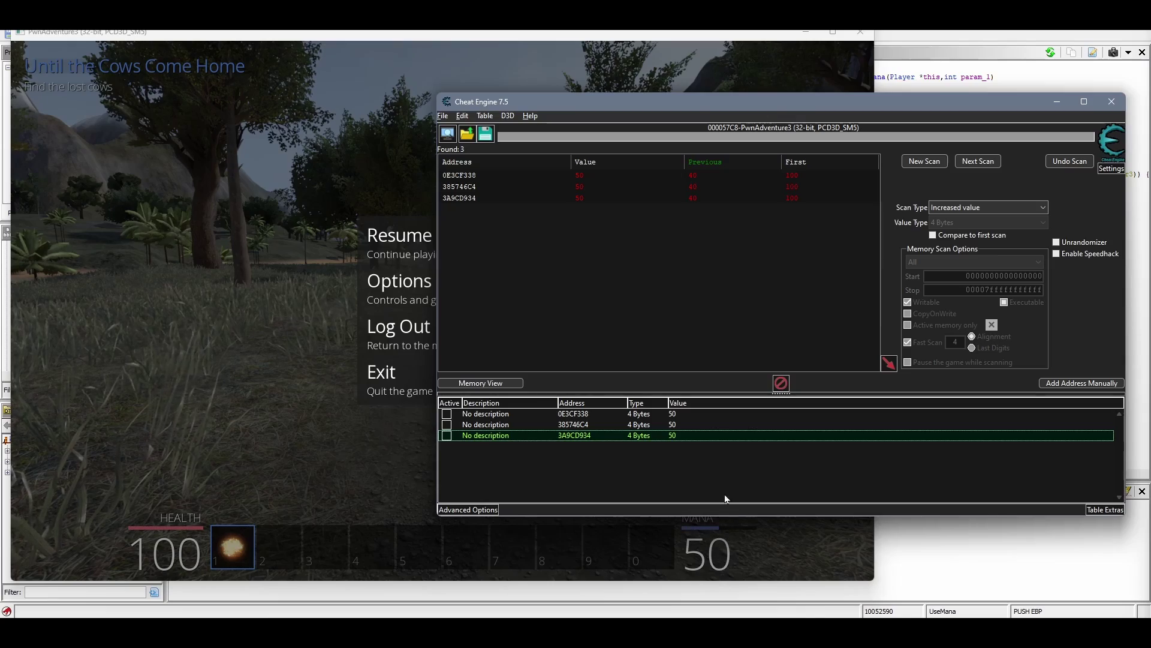
# Resume the game to check the mana with a fireball, and pause the game again.
pyautogui.click(397, 238)
pyautogui.click(442, 310)
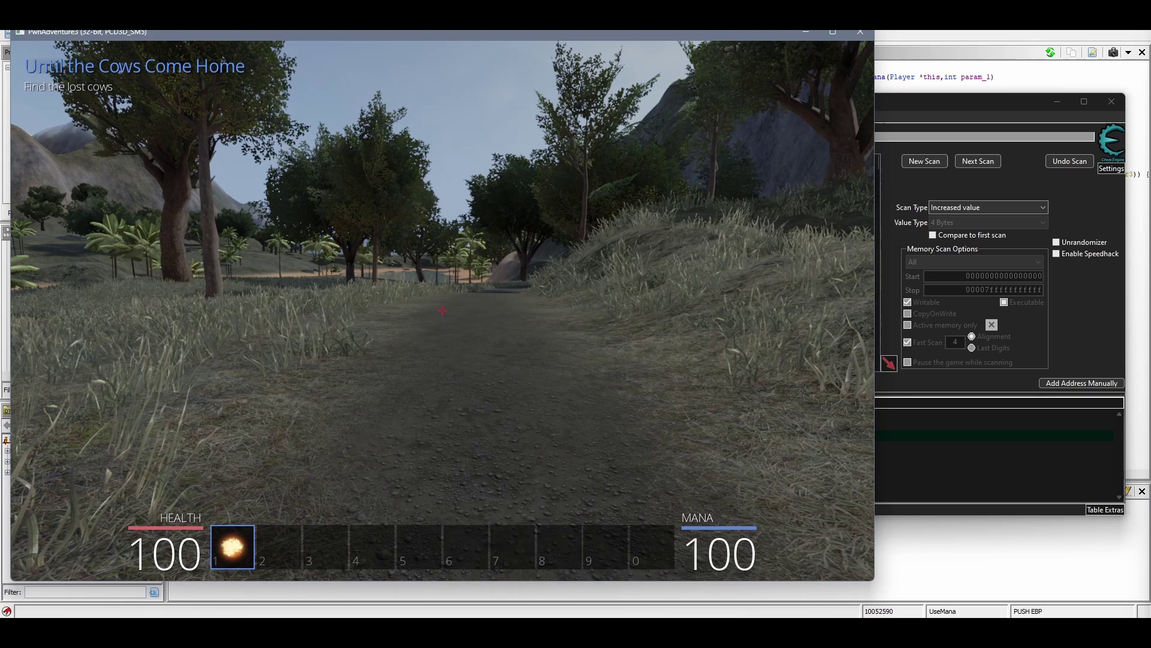
pyautogui.press('Escape')
# Back in Cheat Engine, set the description of address 3A9CD934 to "Display value".
pyautogui.click(909, 106)
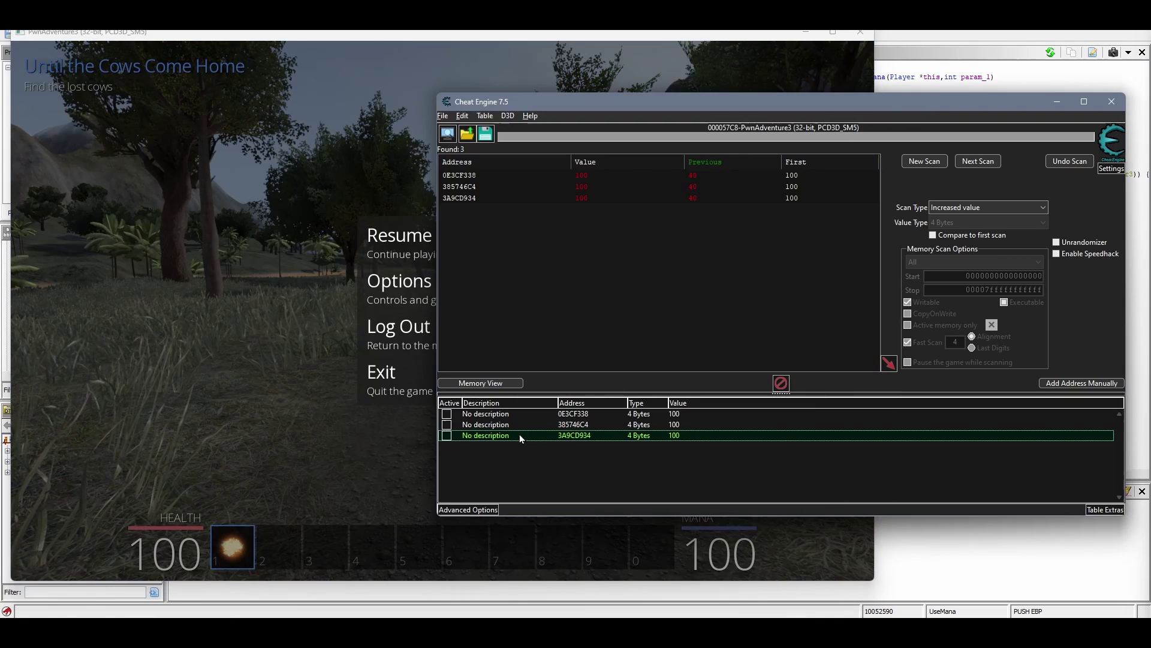
pyautogui.doubleClick(498, 439)
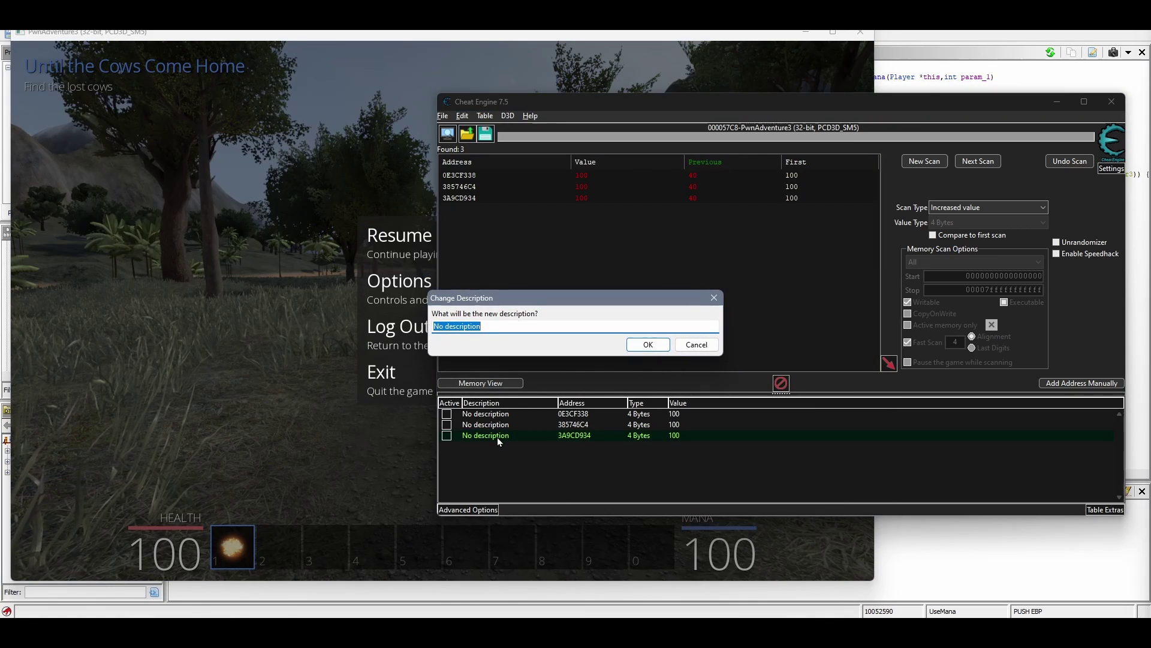
pyautogui.write('Display ')
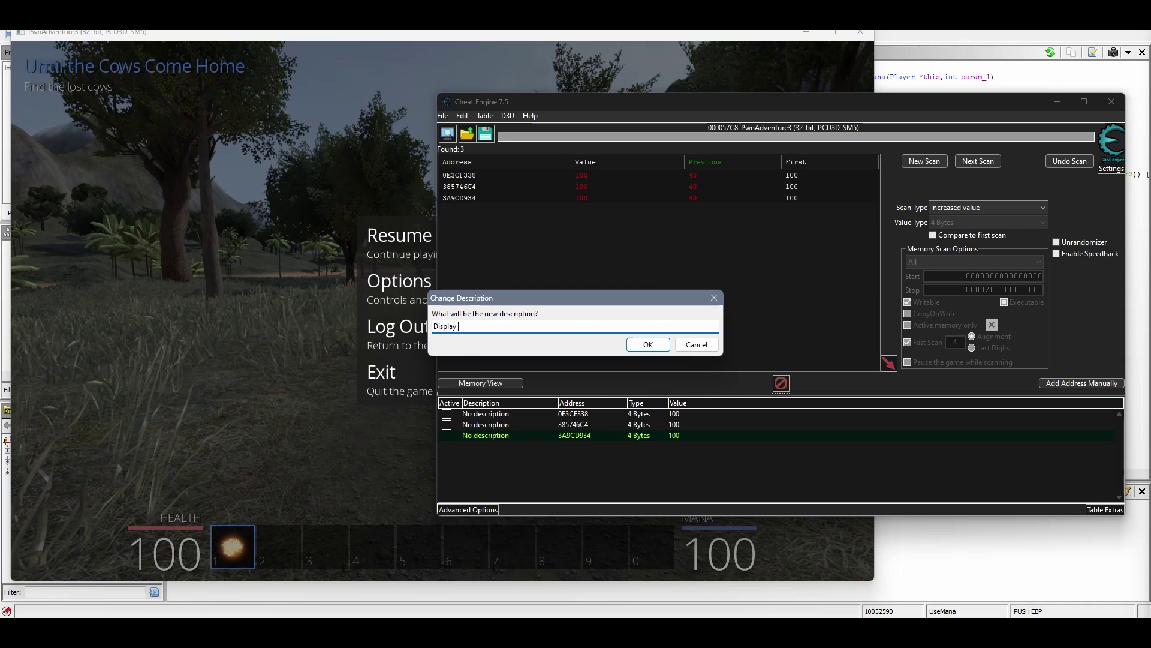
pyautogui.write('value')
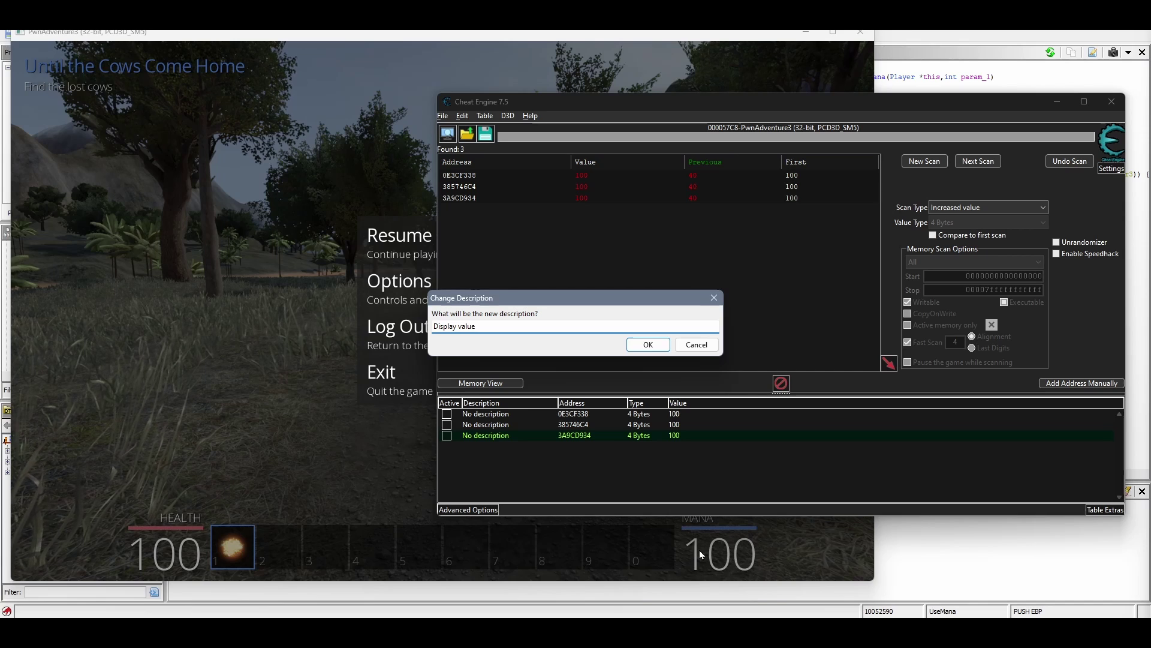
pyautogui.click(647, 346)
# Change the value of address 3A9CD934, described as "Display value", to 0.
pyautogui.doubleClick(676, 434)
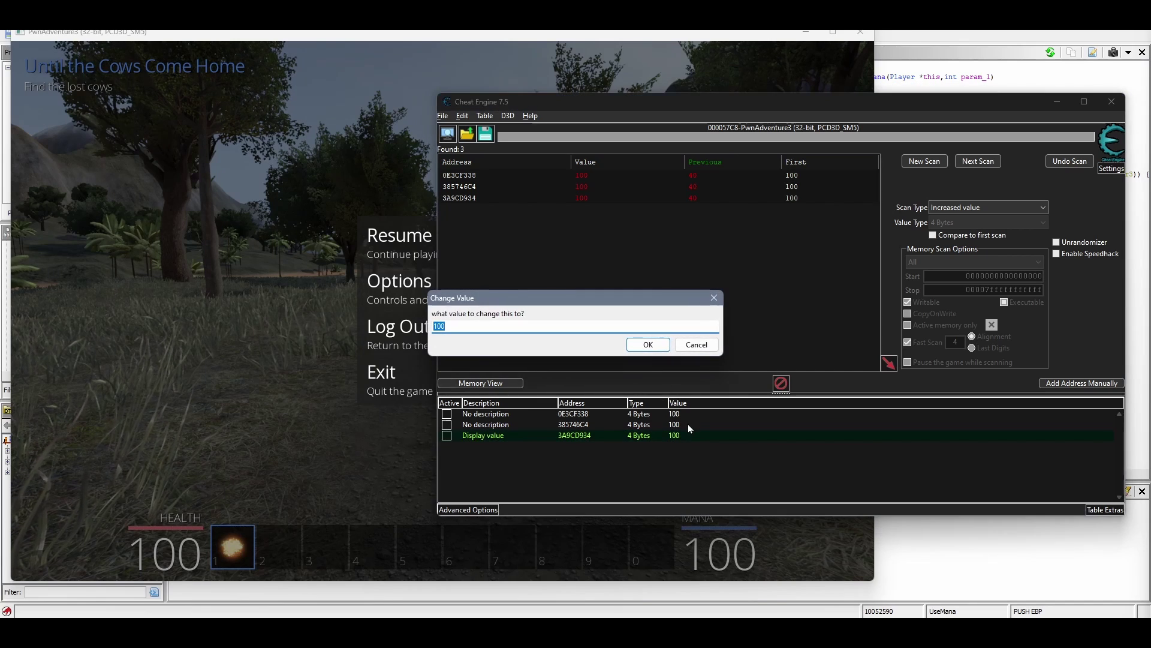
pyautogui.write('0')
pyautogui.press('Return')
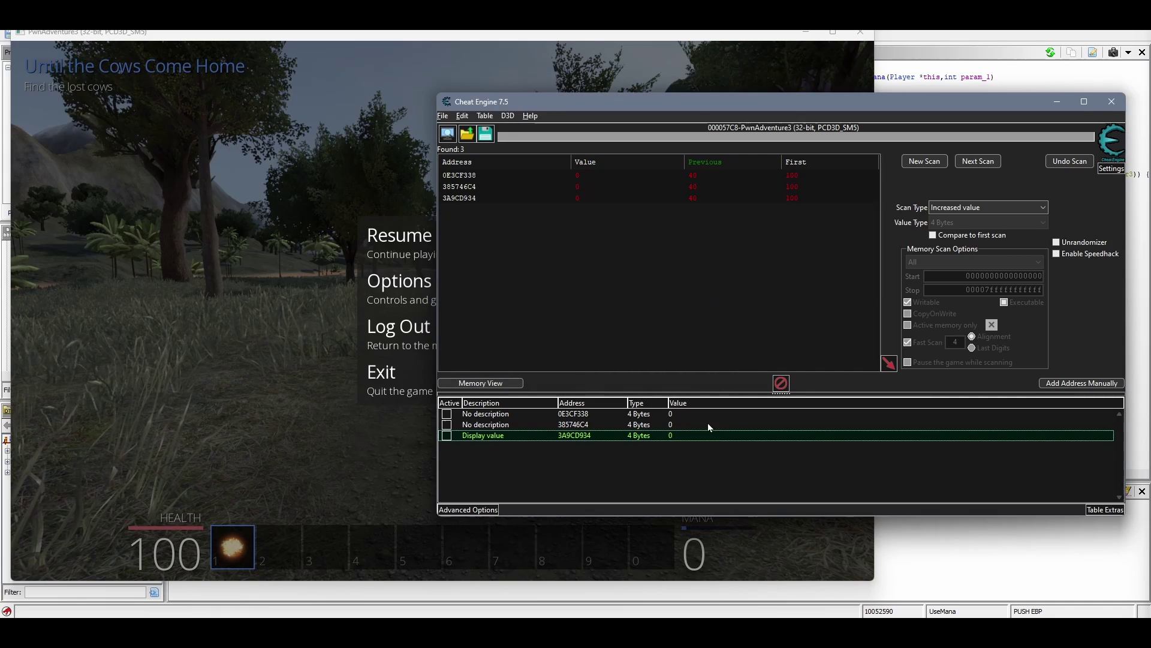
# Resume the game to check how the mana behaves, pause it again, and return to Cheat Engine.
pyautogui.click(411, 262)
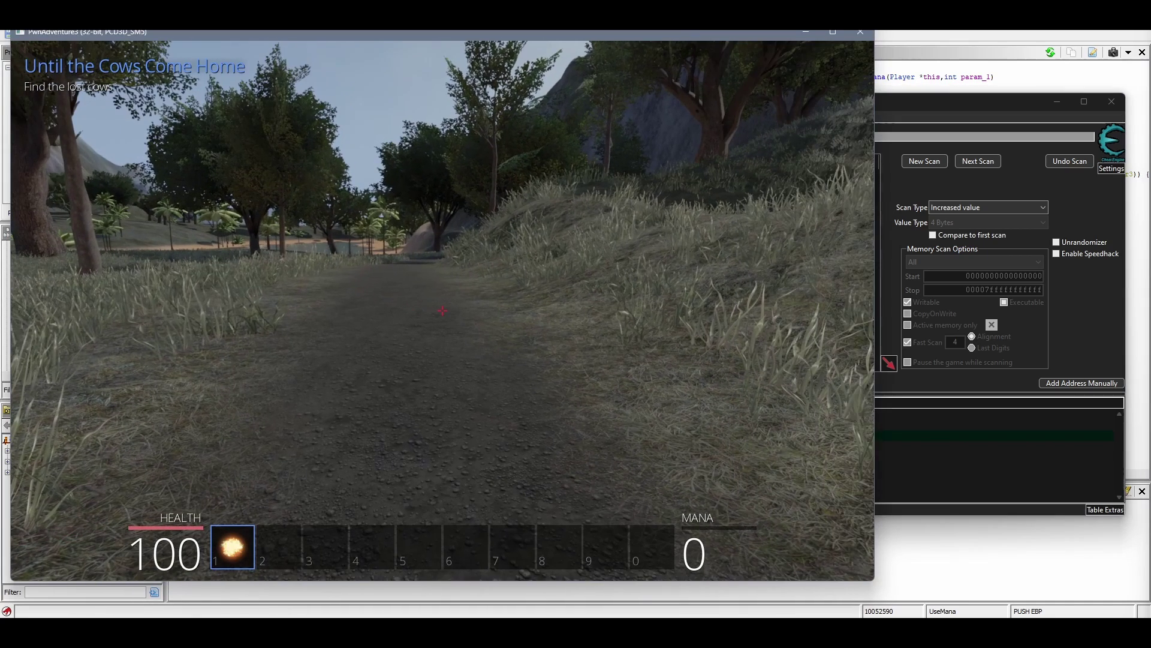
pyautogui.press('Escape')
pyautogui.hotkey('alt', 'Tab')
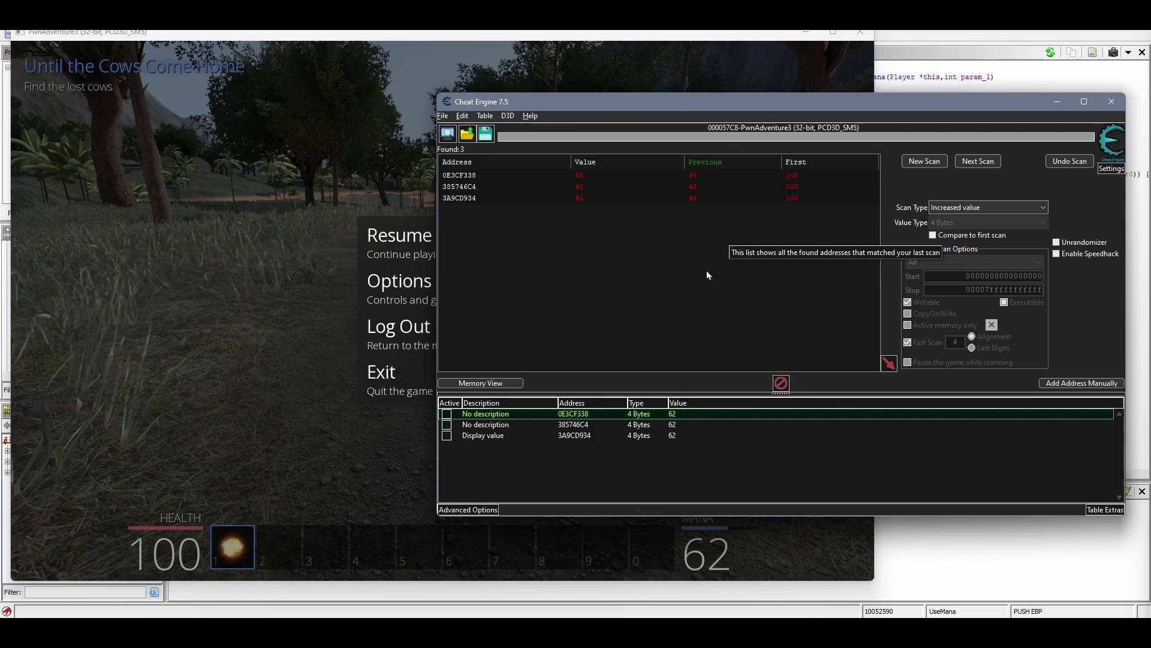
# Resume the game and walk around the path while watching the mana, pause it, and switch back to Cheat Engine.
pyautogui.click(423, 251)
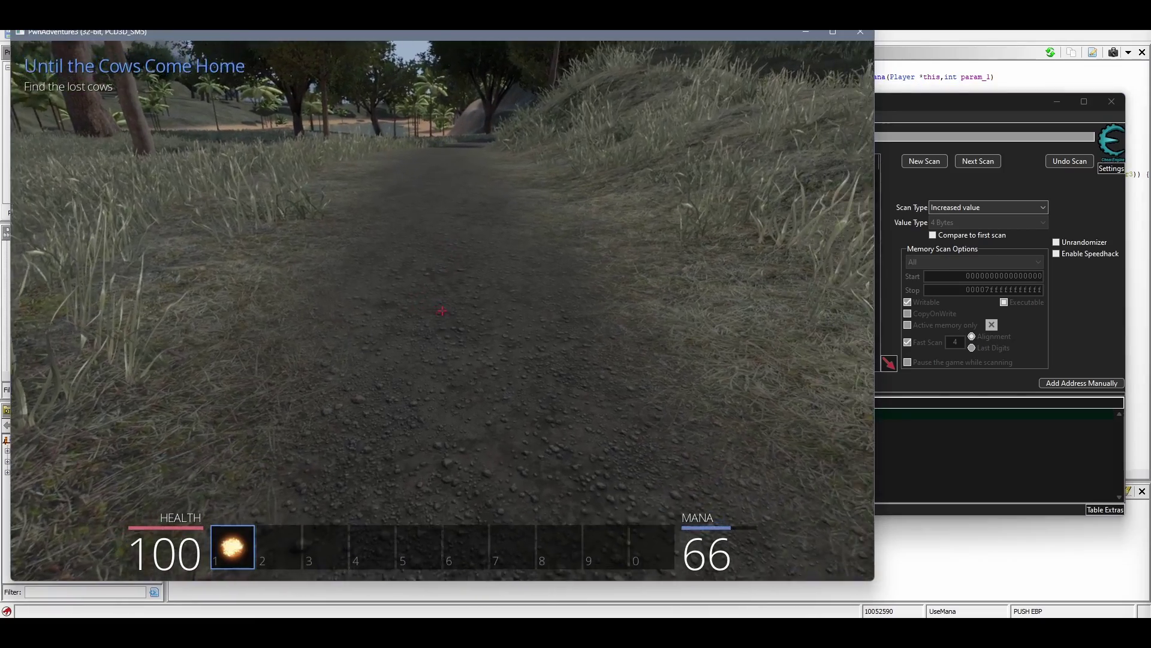
pyautogui.press('w')
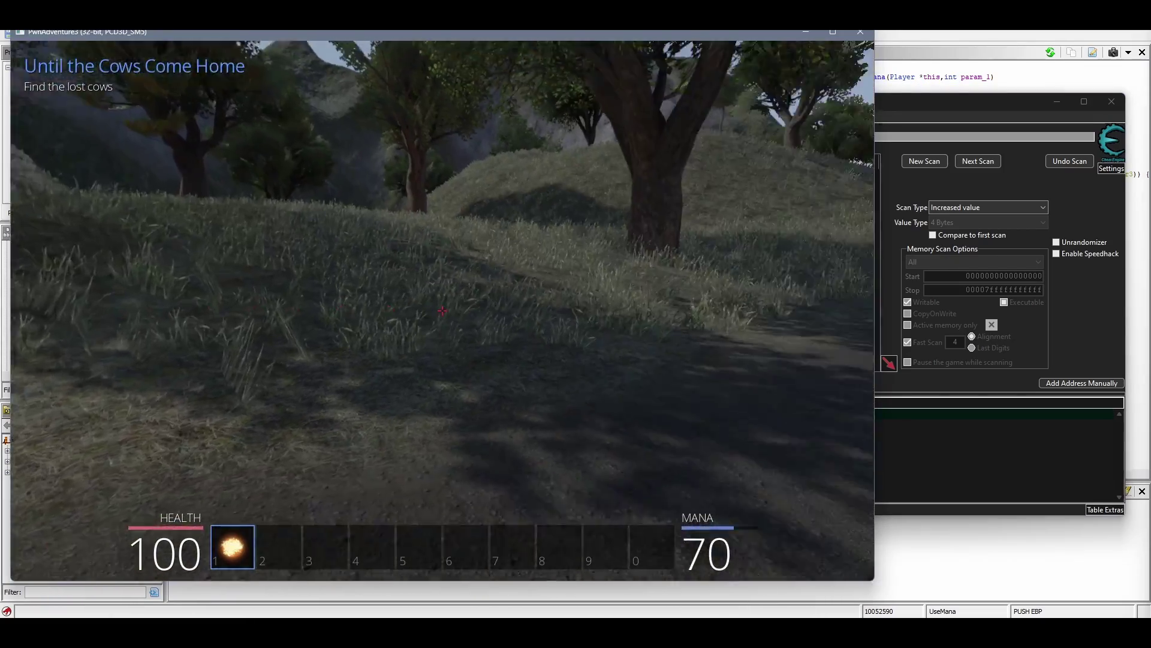
pyautogui.press('w')
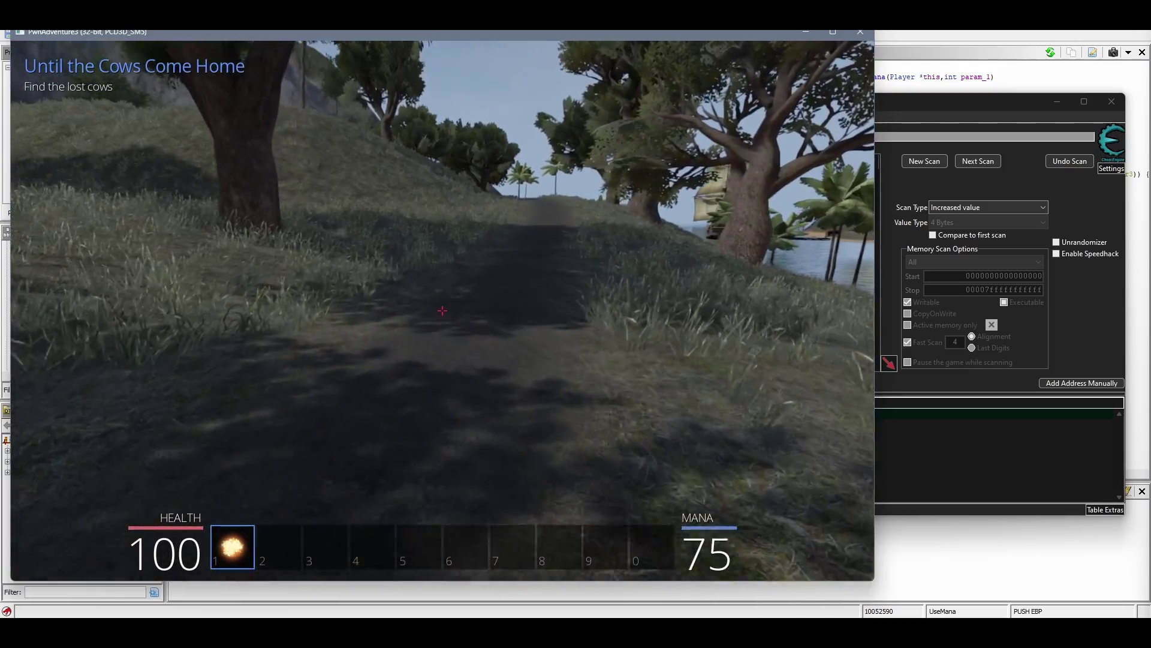
pyautogui.press('w')
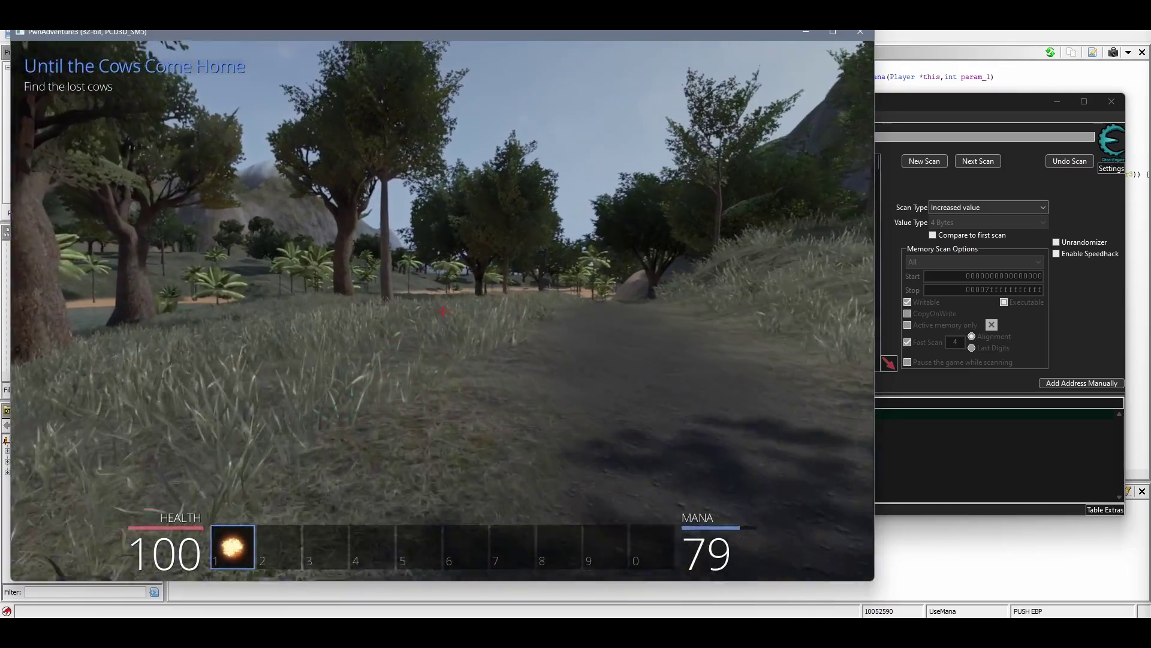
pyautogui.press('w')
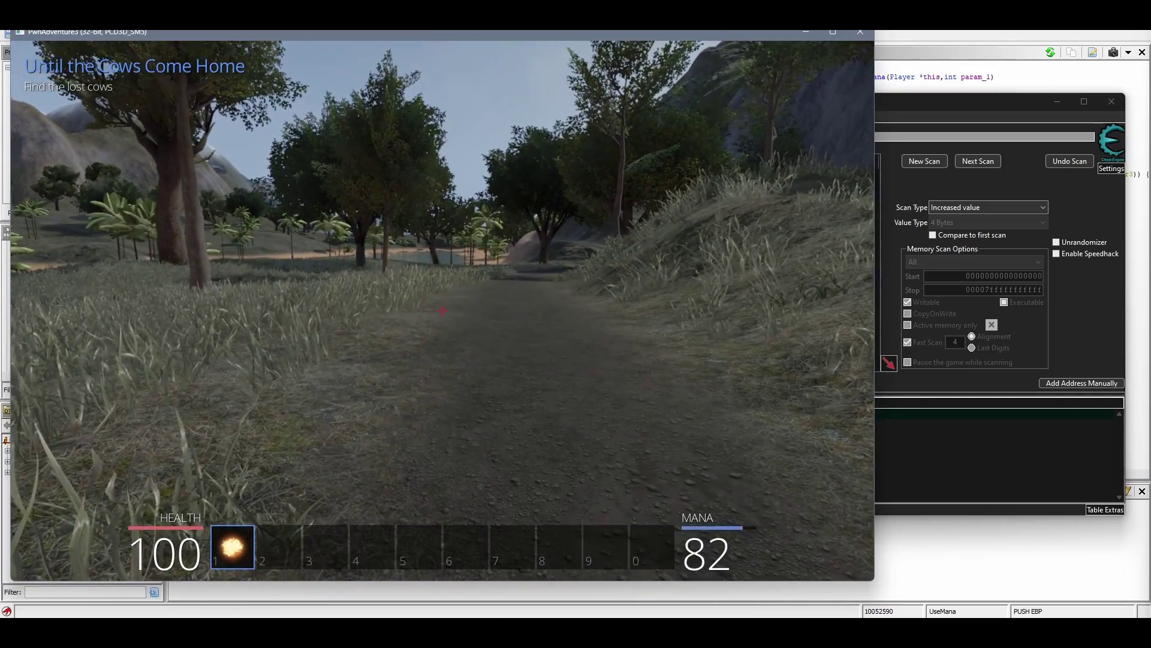
pyautogui.press('Escape')
pyautogui.click(924, 102)
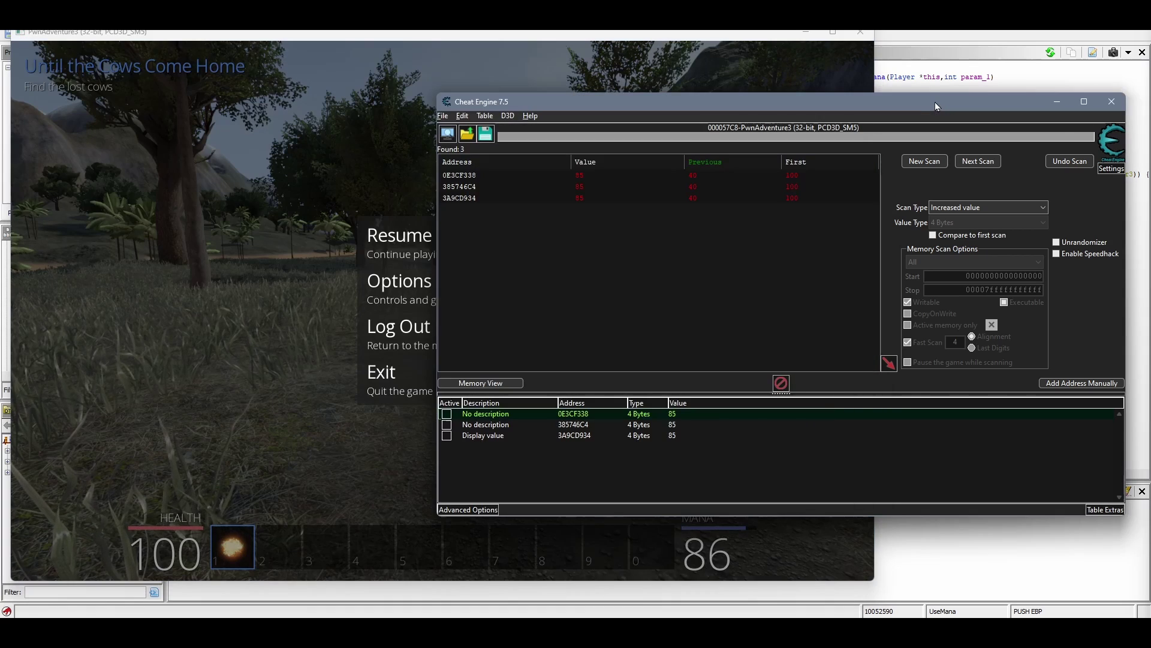
# Discard the current scan results by starting a new scan, and enable Speedhack.
pyautogui.click(924, 161)
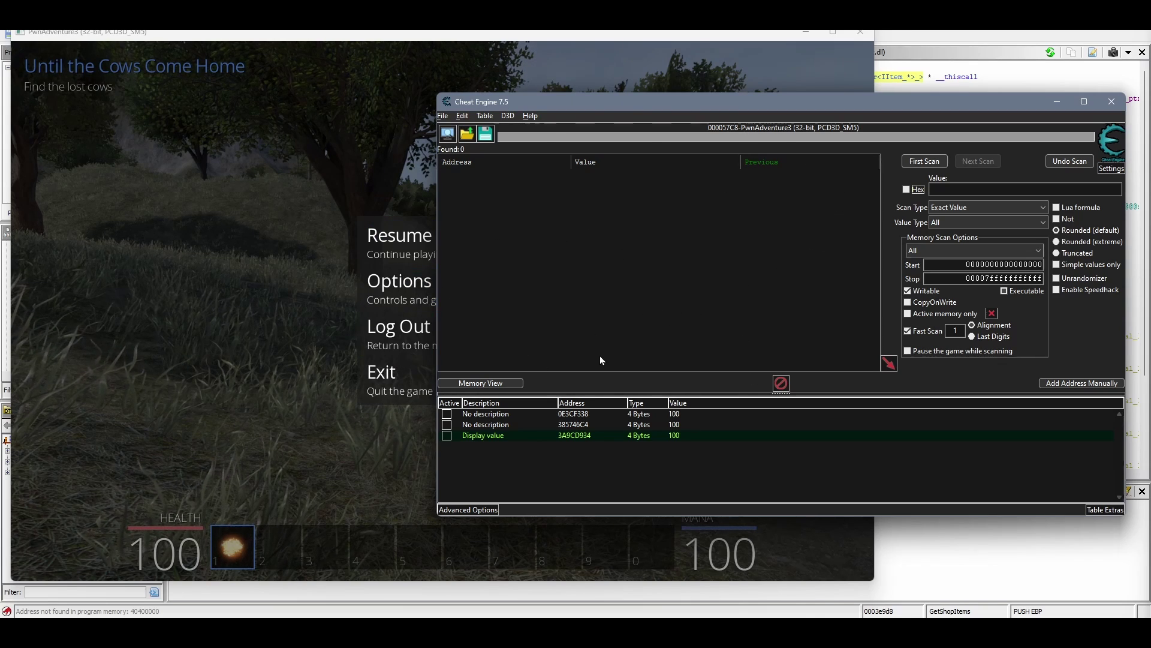
pyautogui.click(1057, 290)
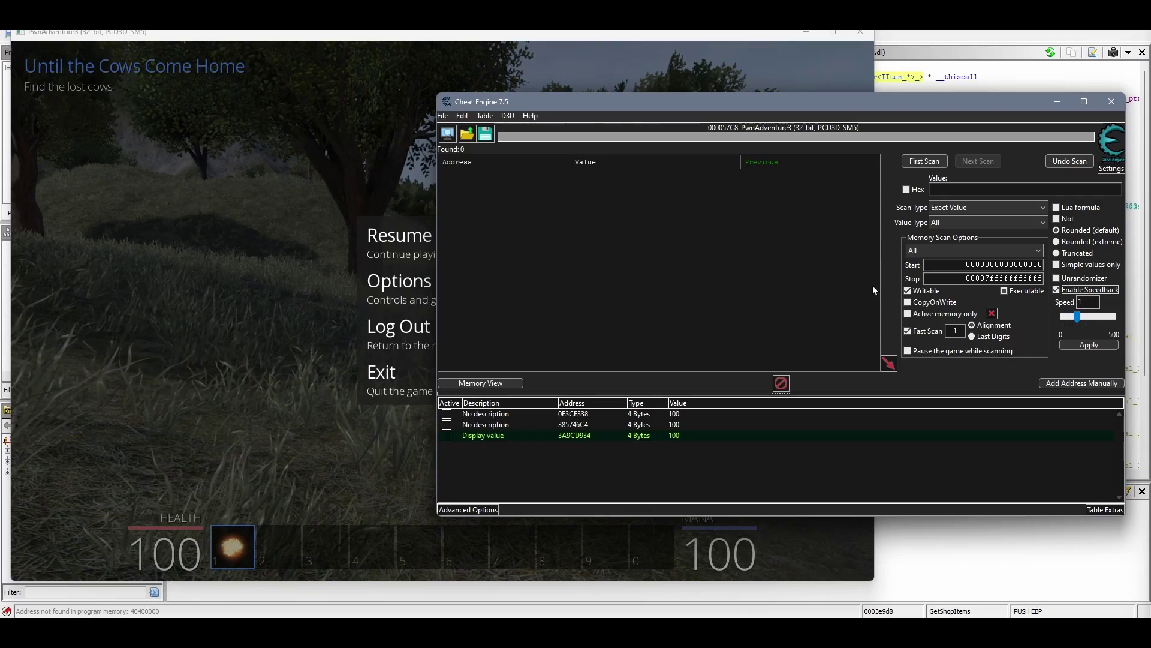
# Resume the game, walk briefly at Speedhack speed 1 to see the normal pace, and pause it again.
pyautogui.click(399, 236)
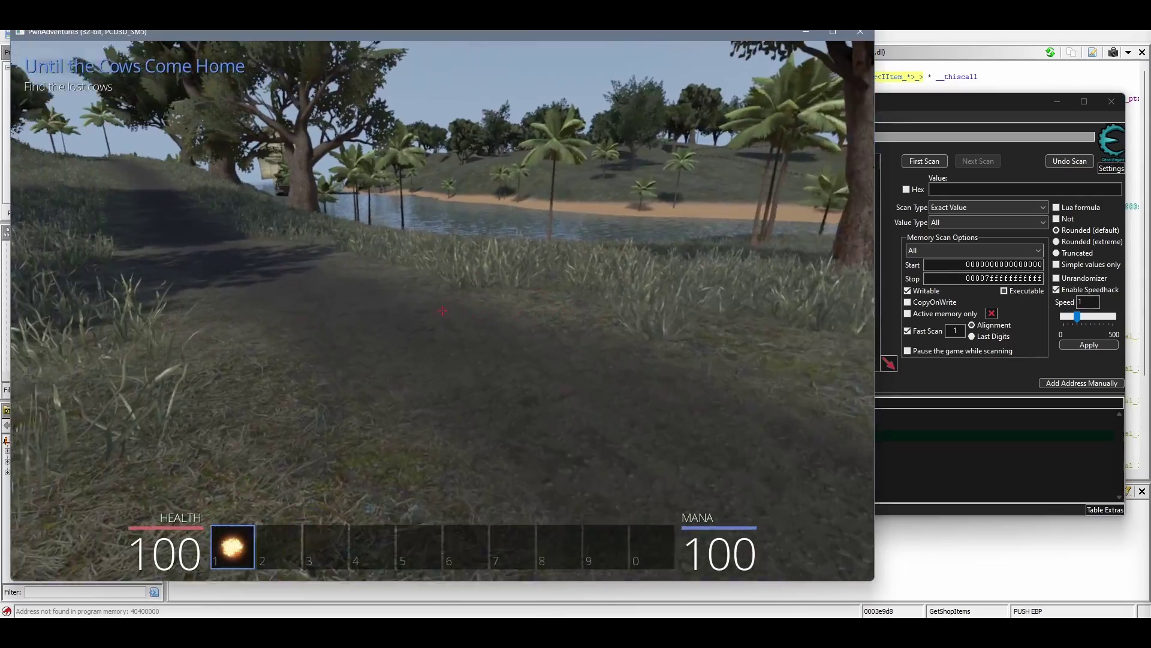
pyautogui.press('w')
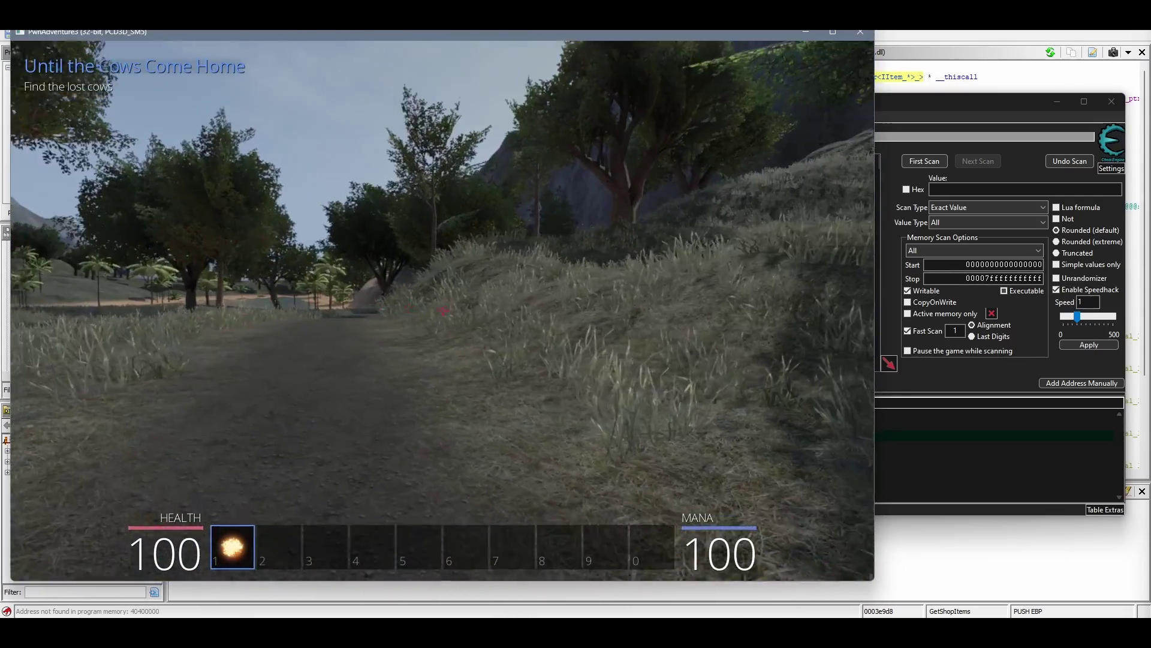
pyautogui.press('Escape')
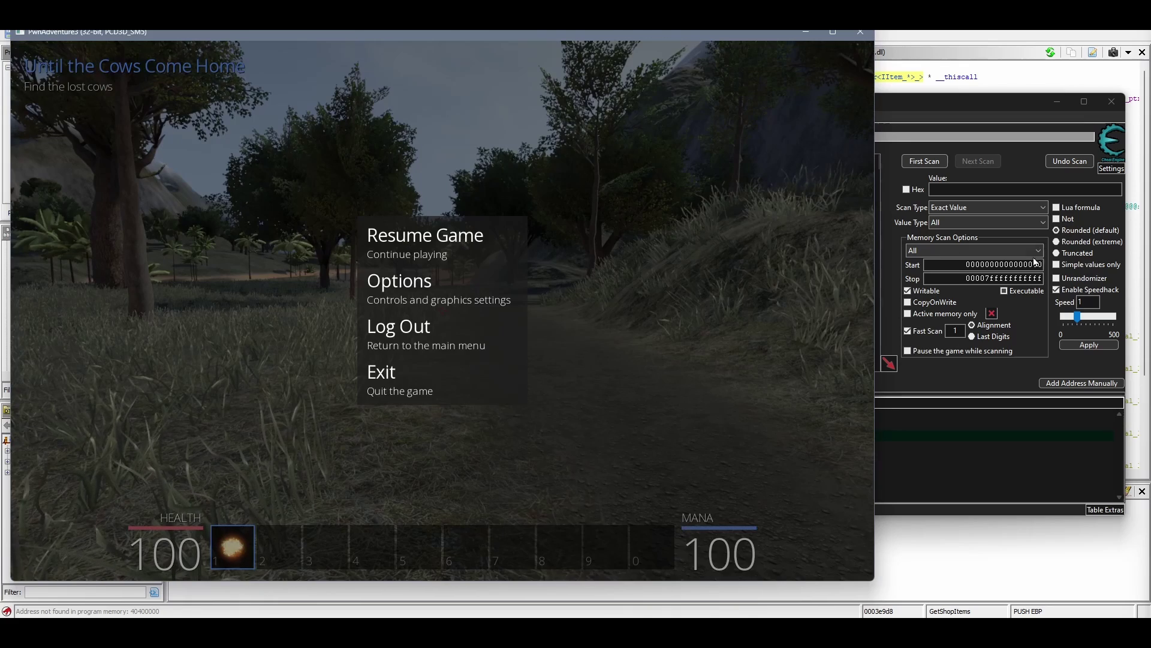
# Set the Speedhack speed to 5 in Cheat Engine, apply it, and resume the game.
pyautogui.click(1077, 322)
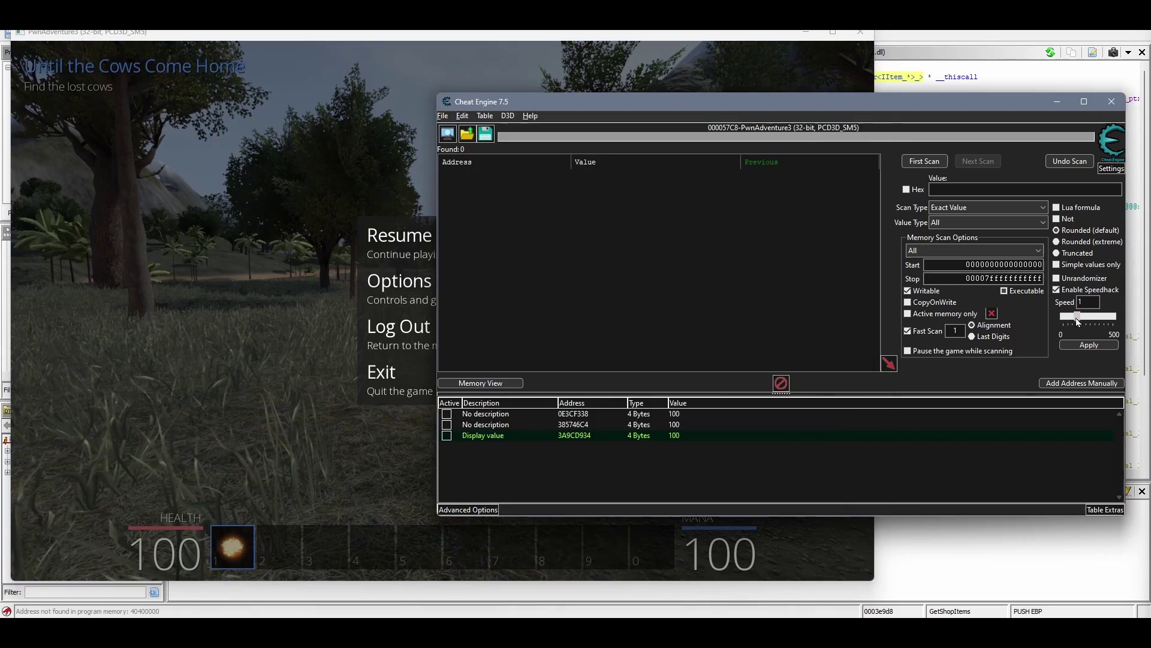
pyautogui.click(1089, 345)
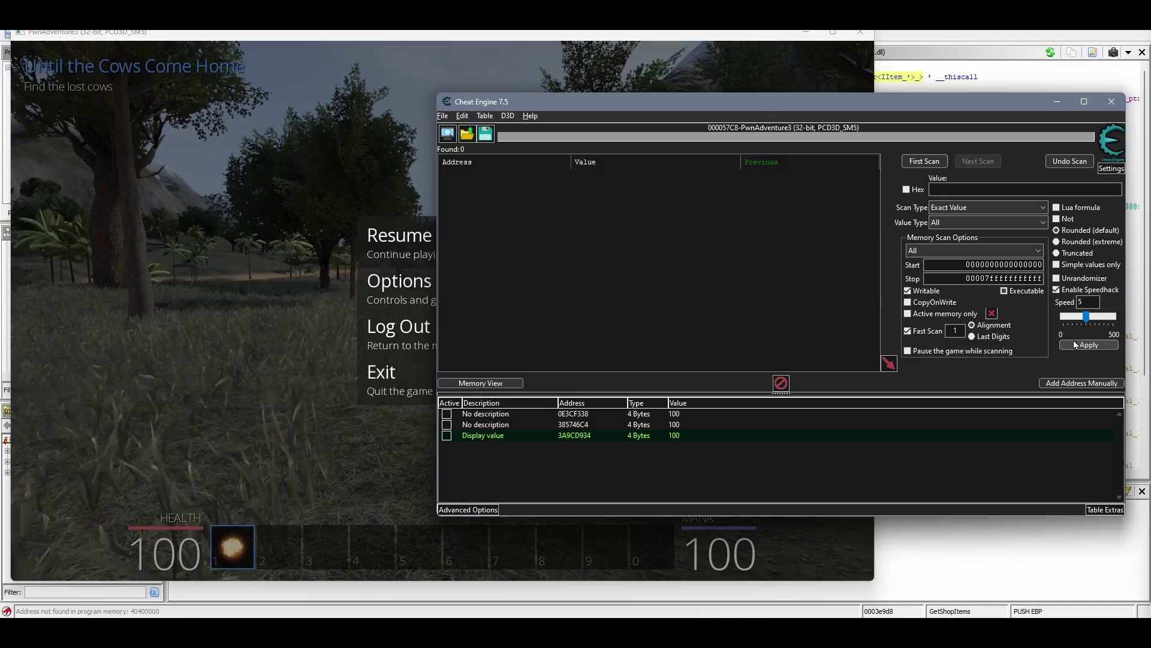
pyautogui.click(396, 239)
# Run along the dirt path with the increased speed, past the palm-lined shore and the dark rocks.
pyautogui.press('w')
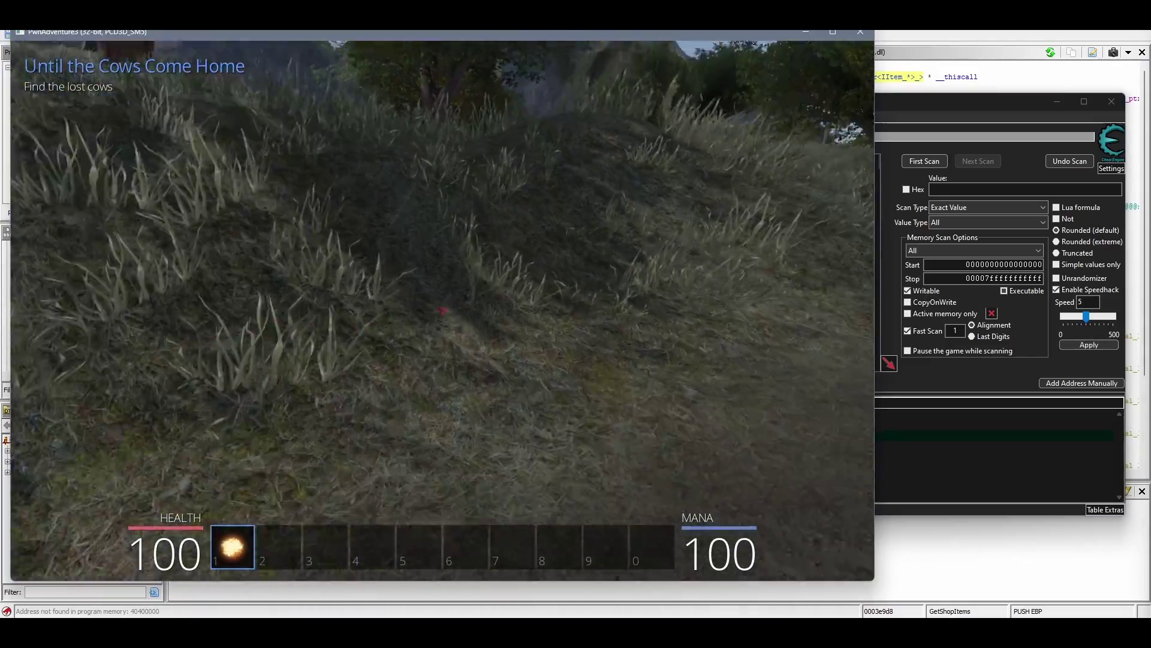
pyautogui.press('w')
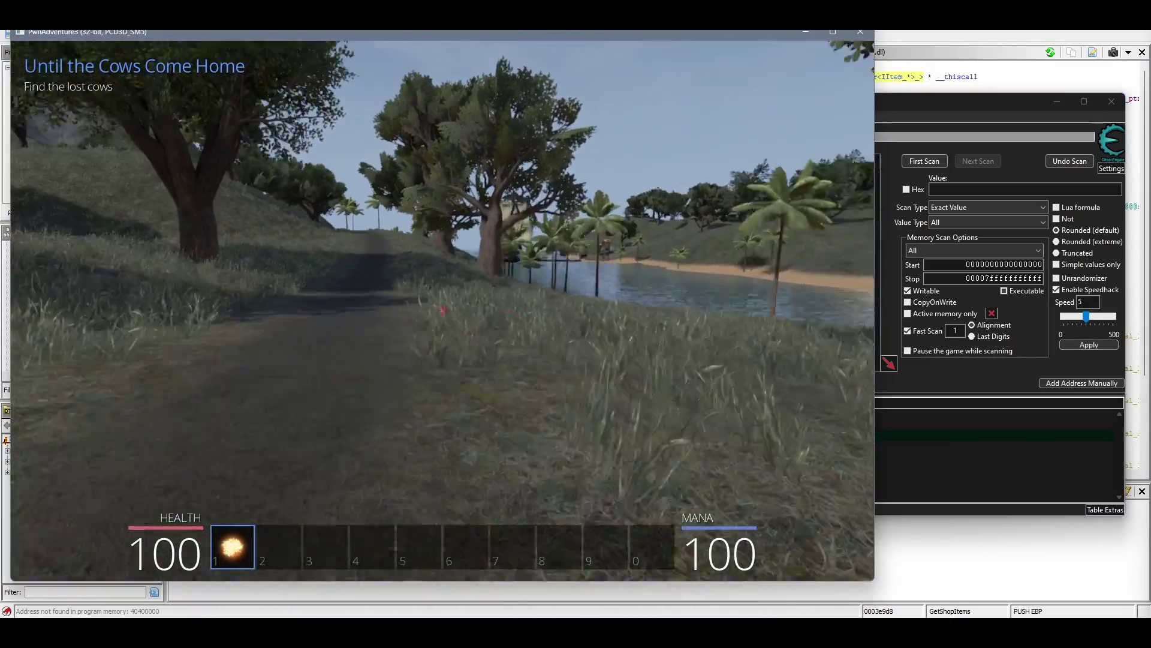
pyautogui.press('w')
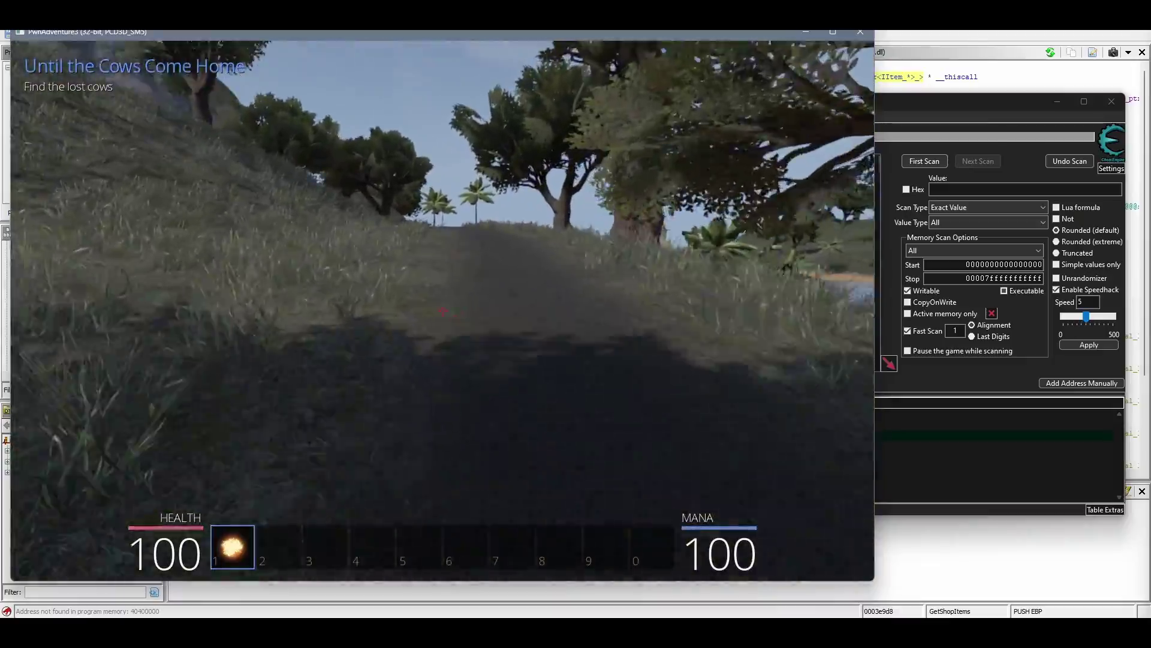
pyautogui.press('w')
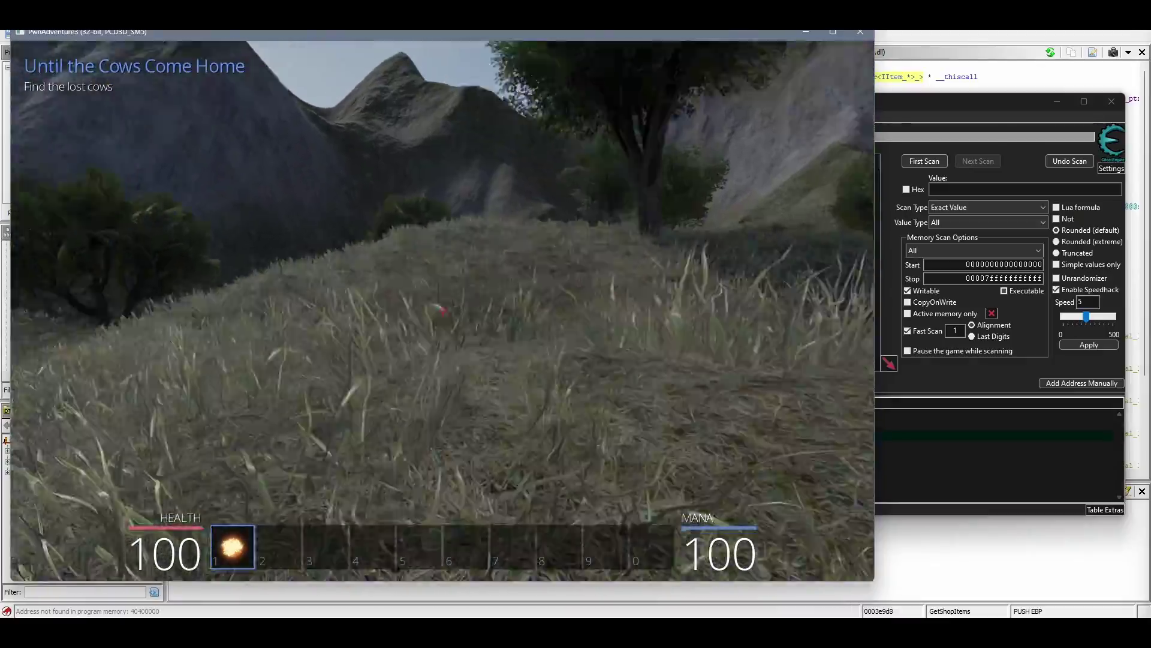
pyautogui.press('w')
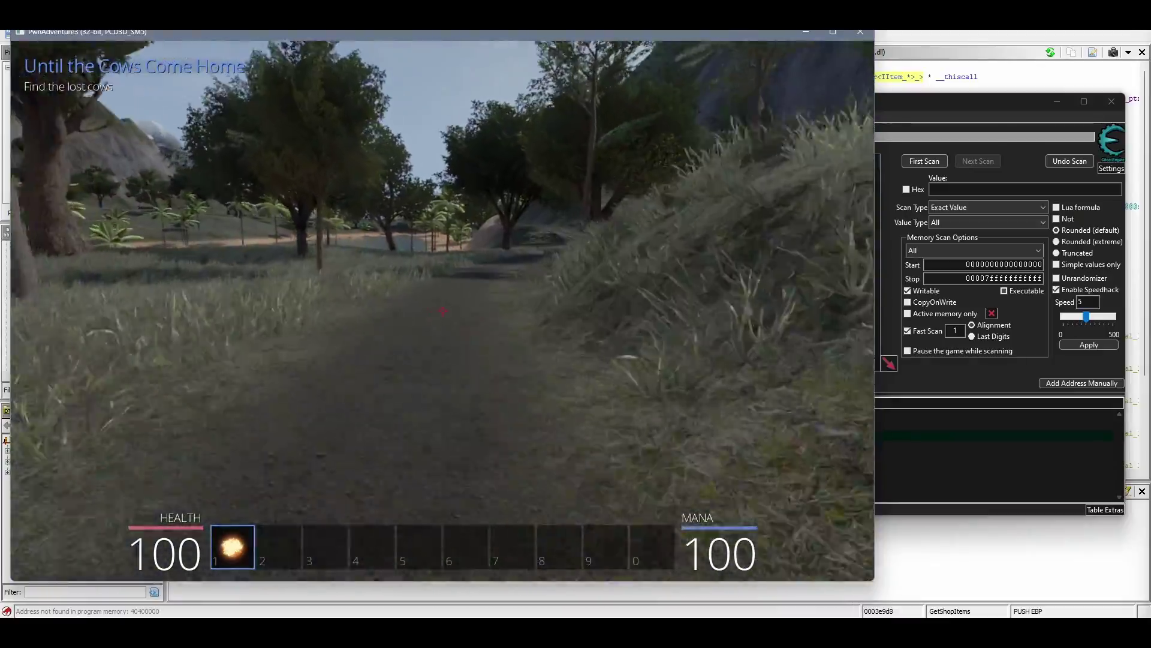
pyautogui.press('w')
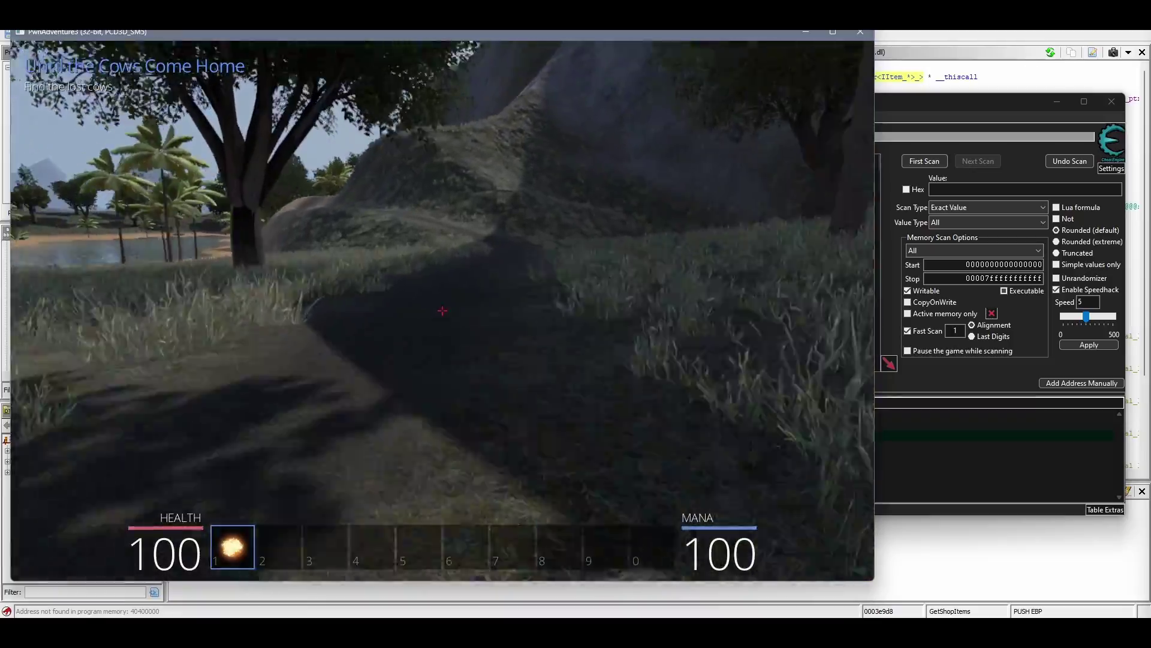
pyautogui.press('w')
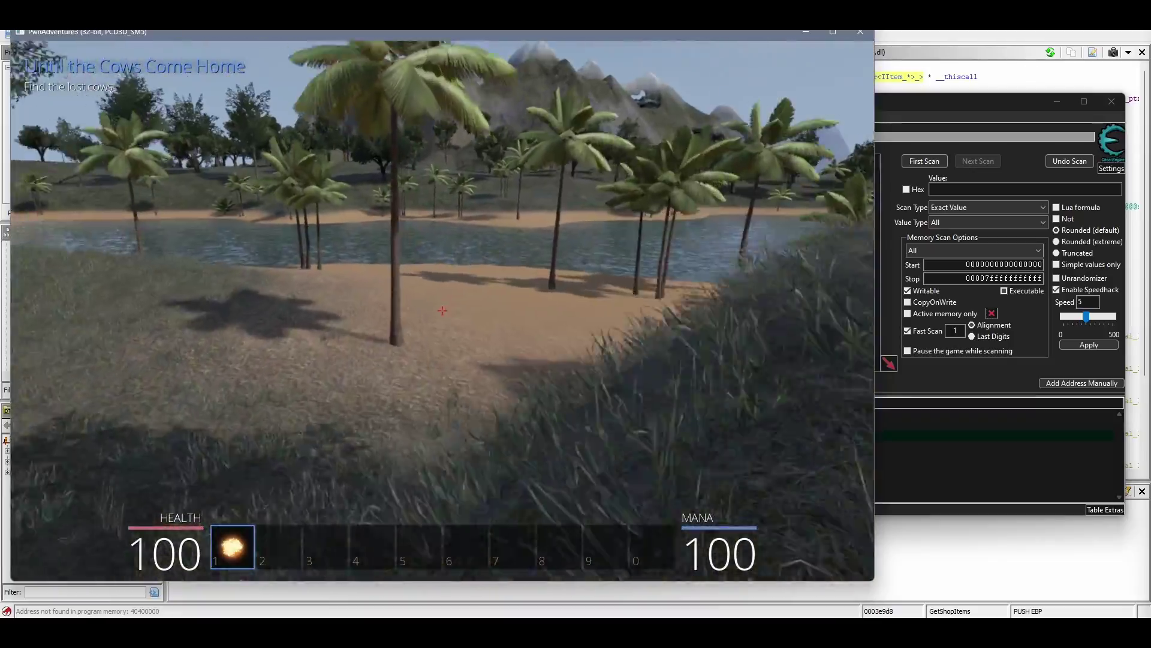
pyautogui.press('w')
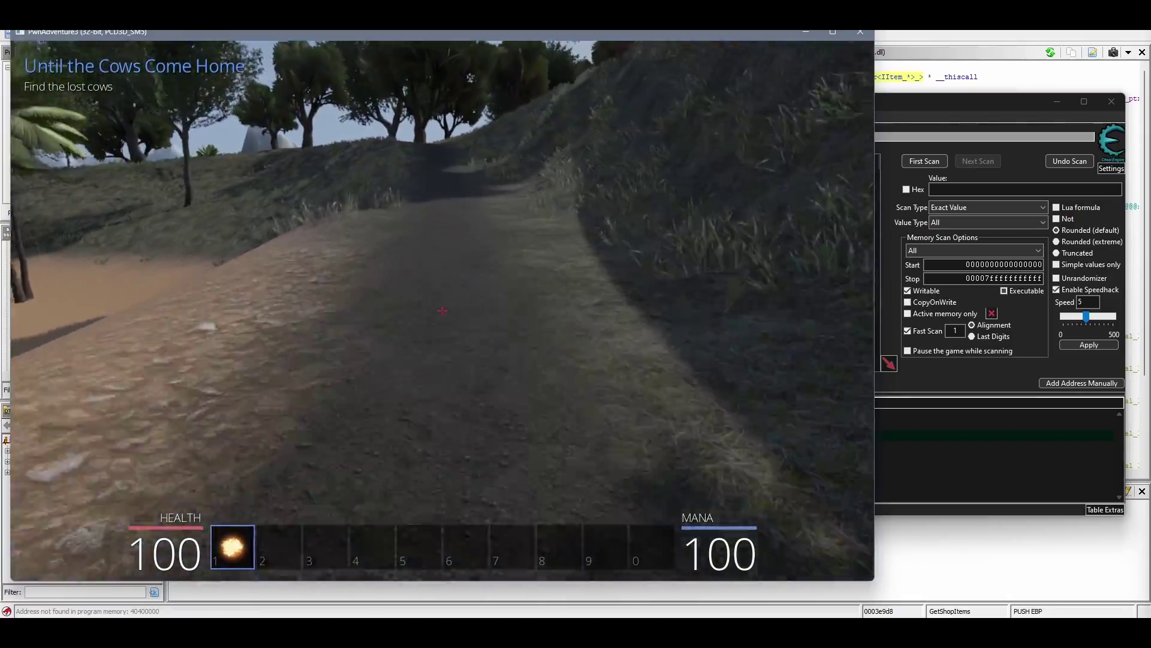
pyautogui.press('w')
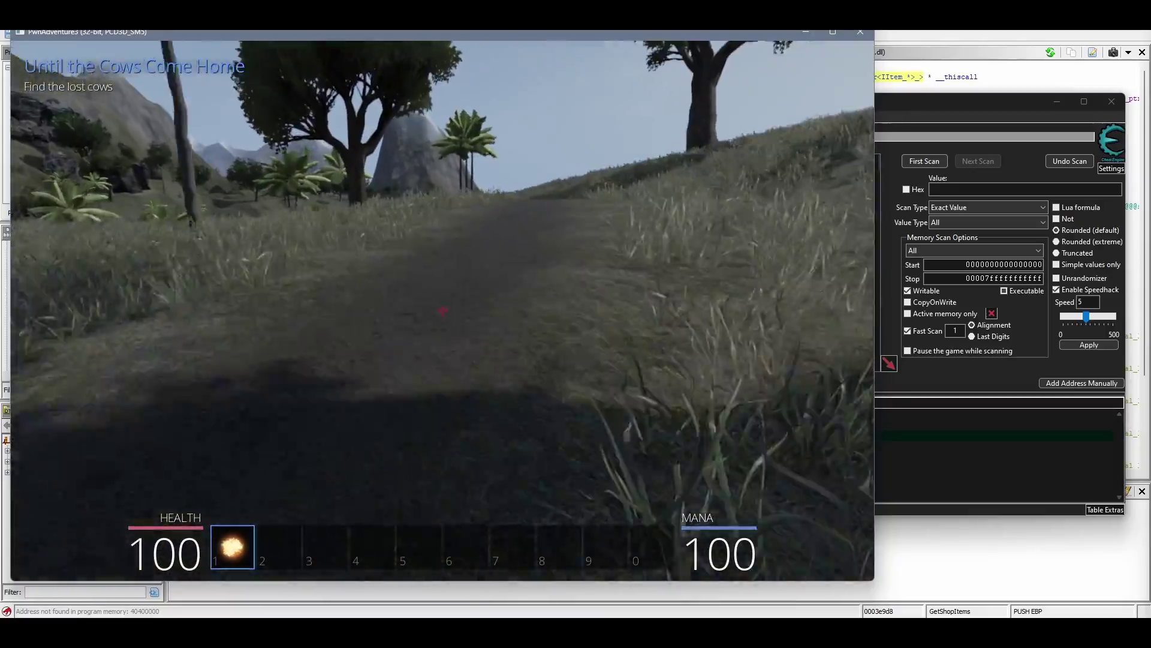
pyautogui.press('w')
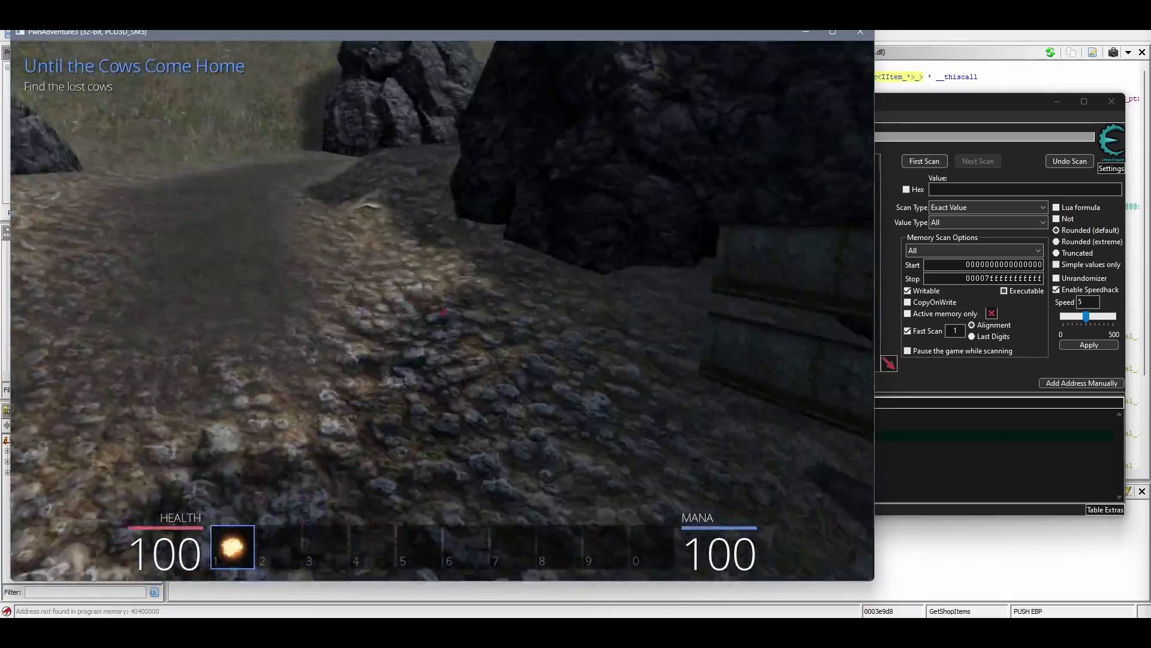
pyautogui.press('w')
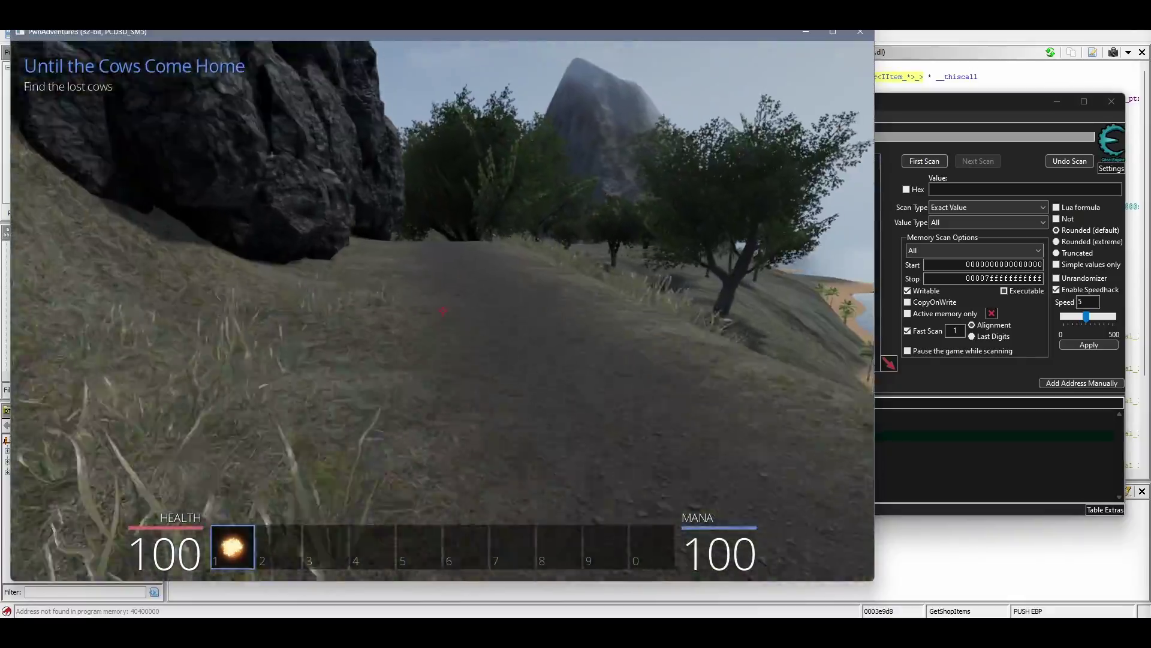
pyautogui.press('w')
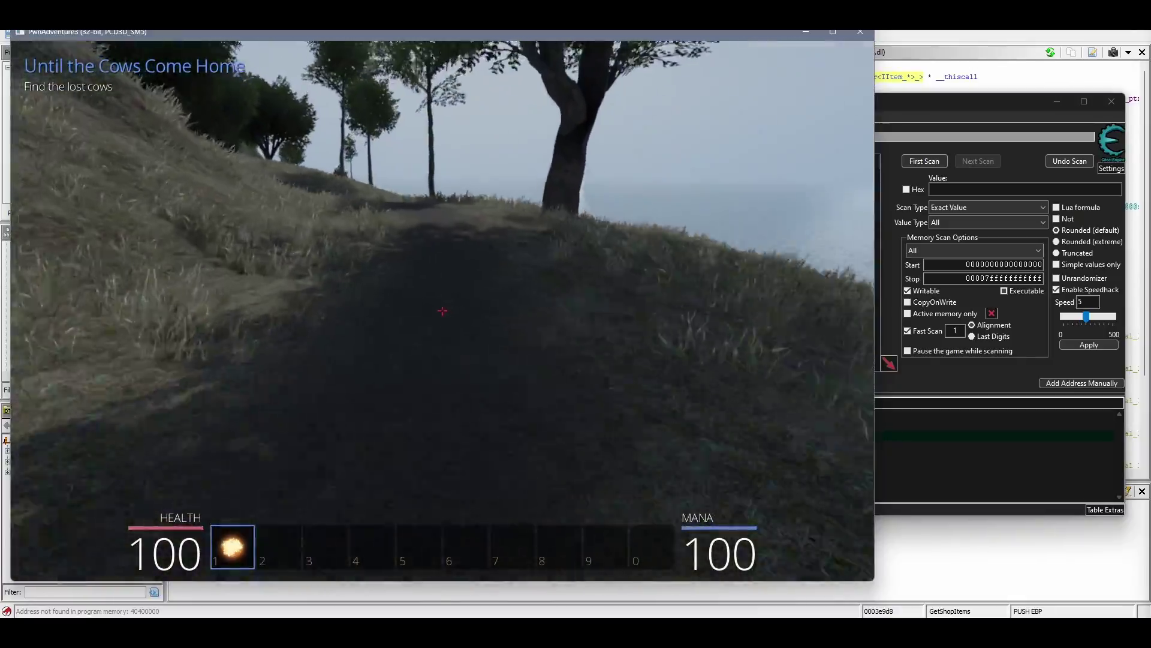
pyautogui.press('w')
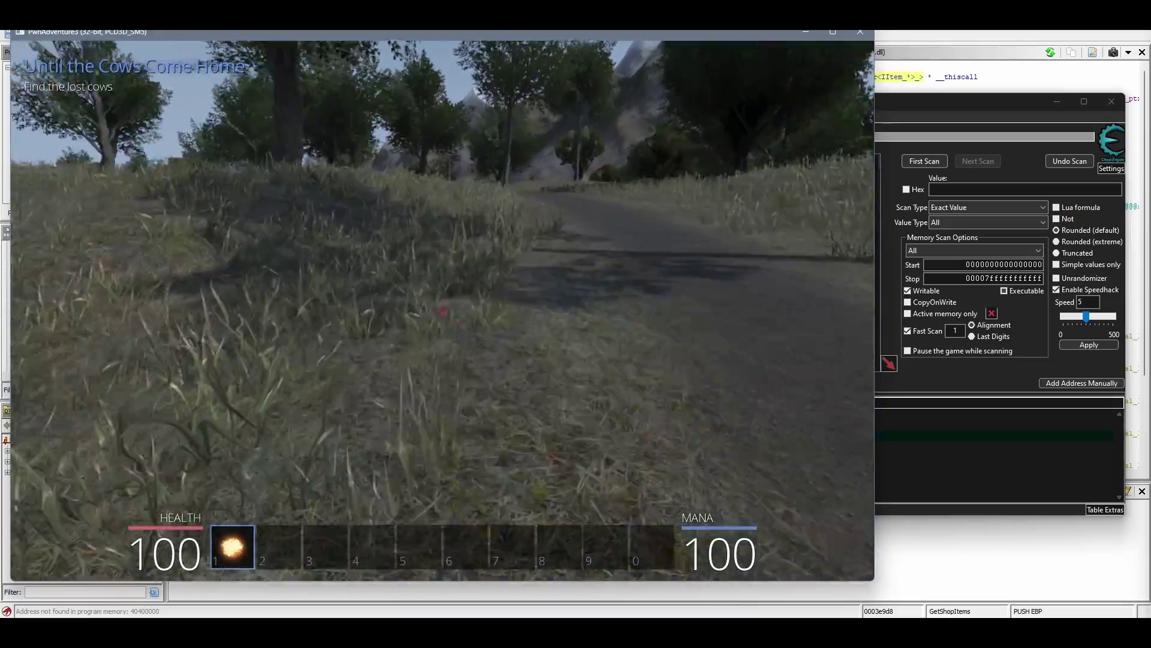
# Run along the dirt path at Speedhack speed 5 and get past the bear near the lake.
pyautogui.press('w')
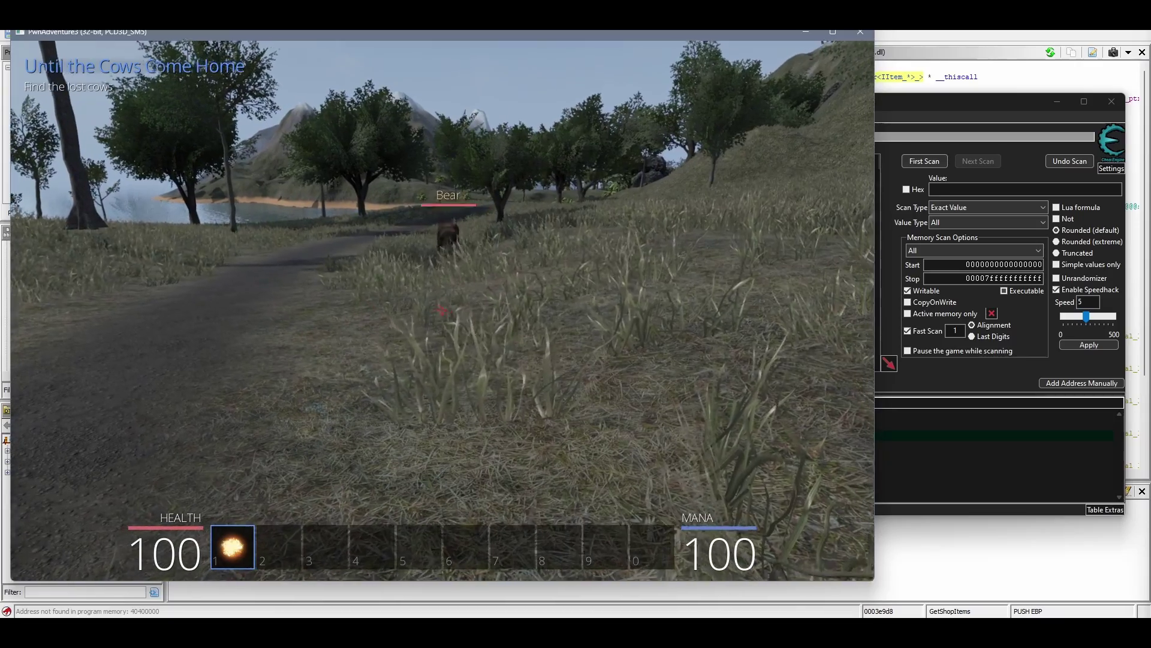
pyautogui.press('a')
pyautogui.press('w')
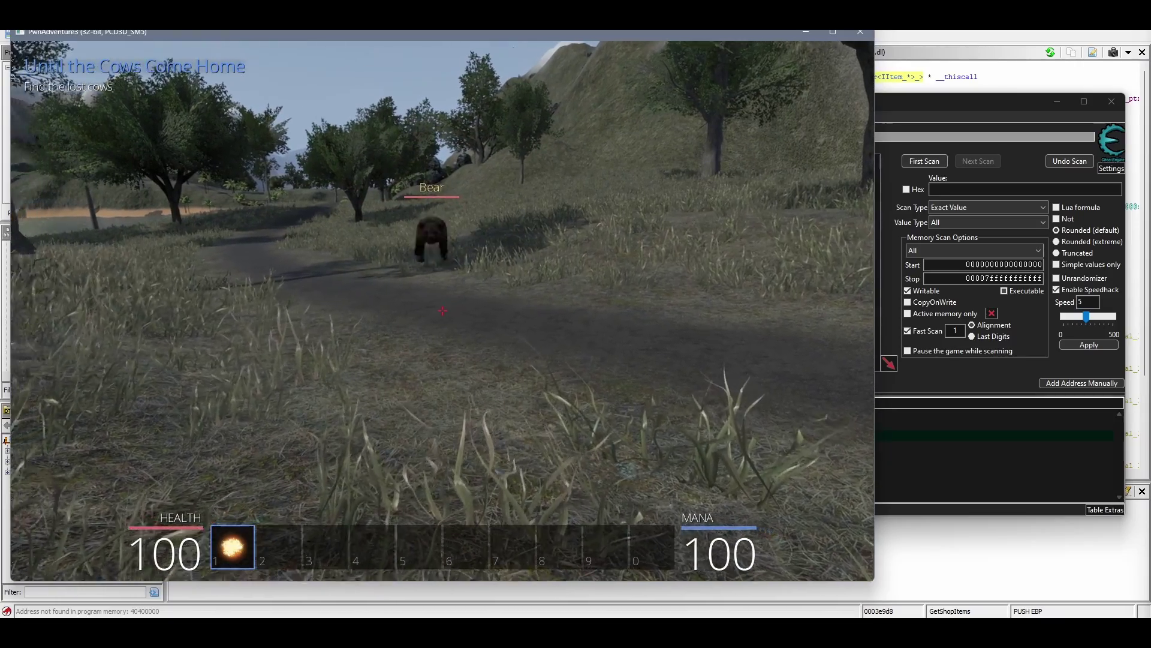
pyautogui.press('w')
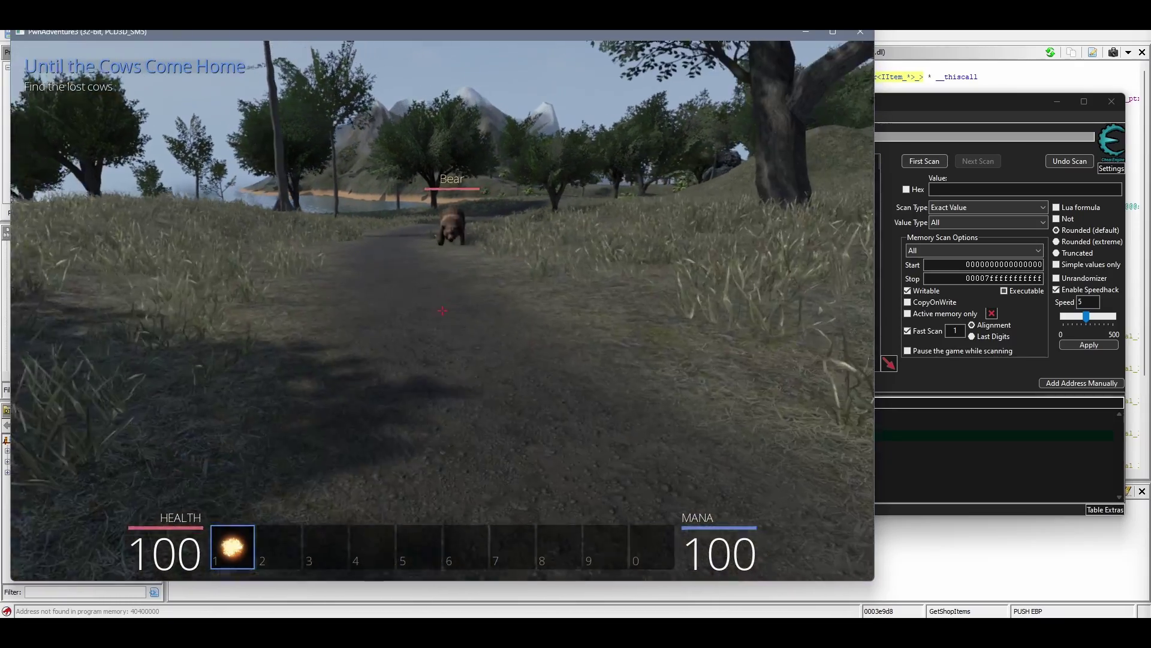
pyautogui.press('a')
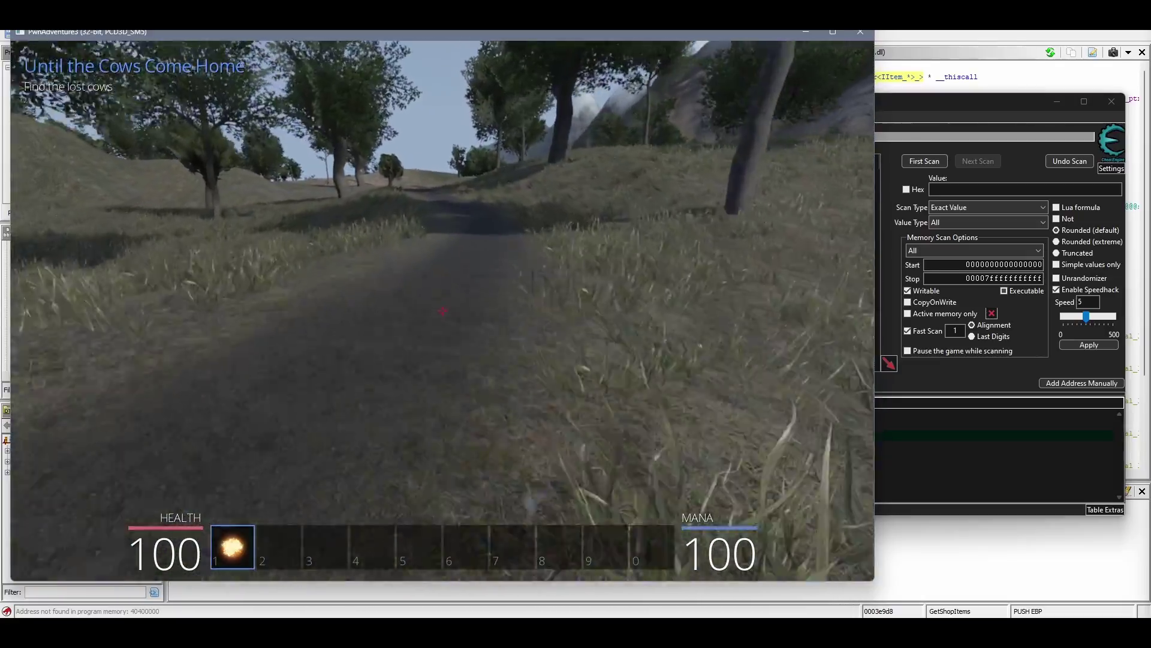
# Follow the dirt path over the grassy hill and run to the brick houses at the crossroads.
pyautogui.press('w')
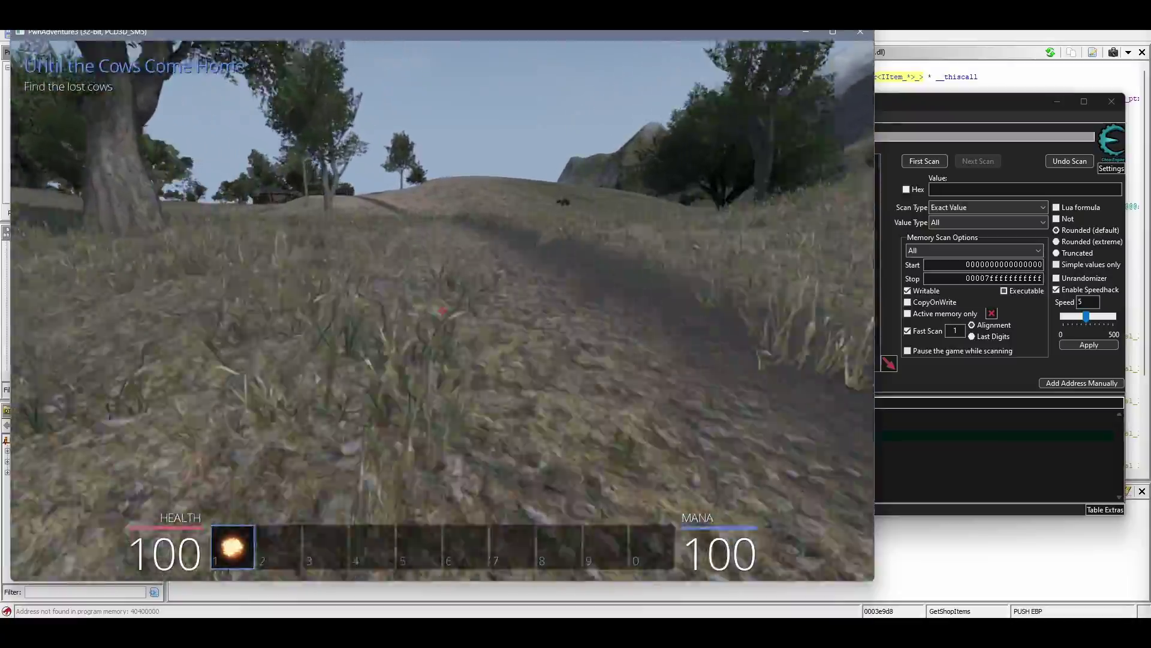
pyautogui.press('w')
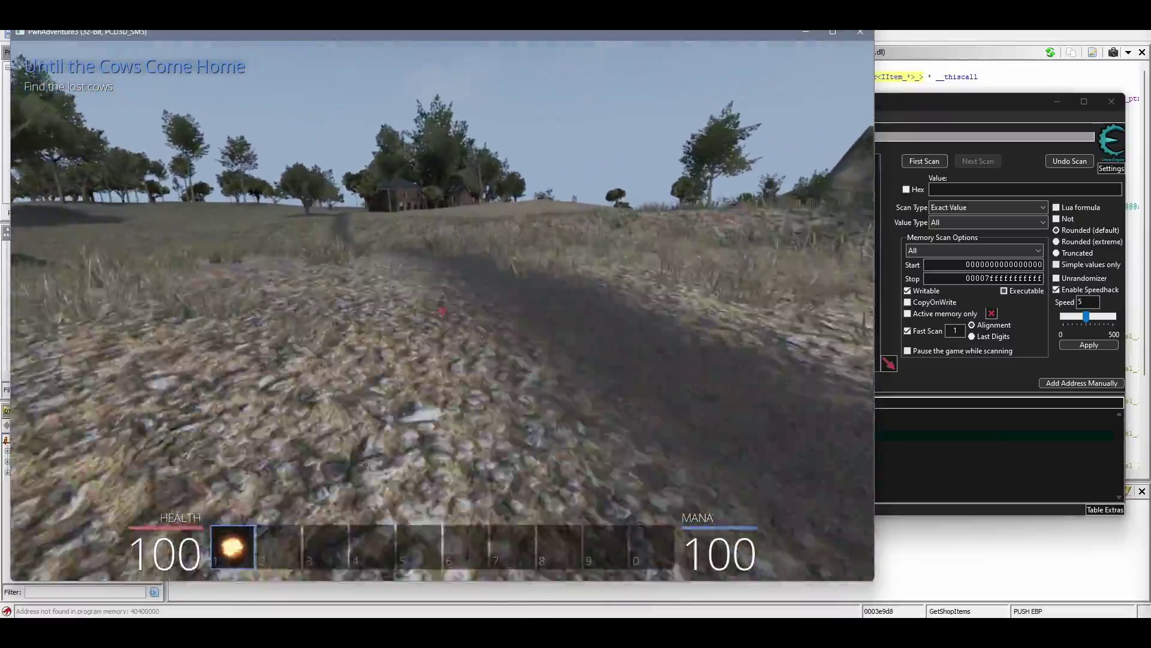
pyautogui.press('w')
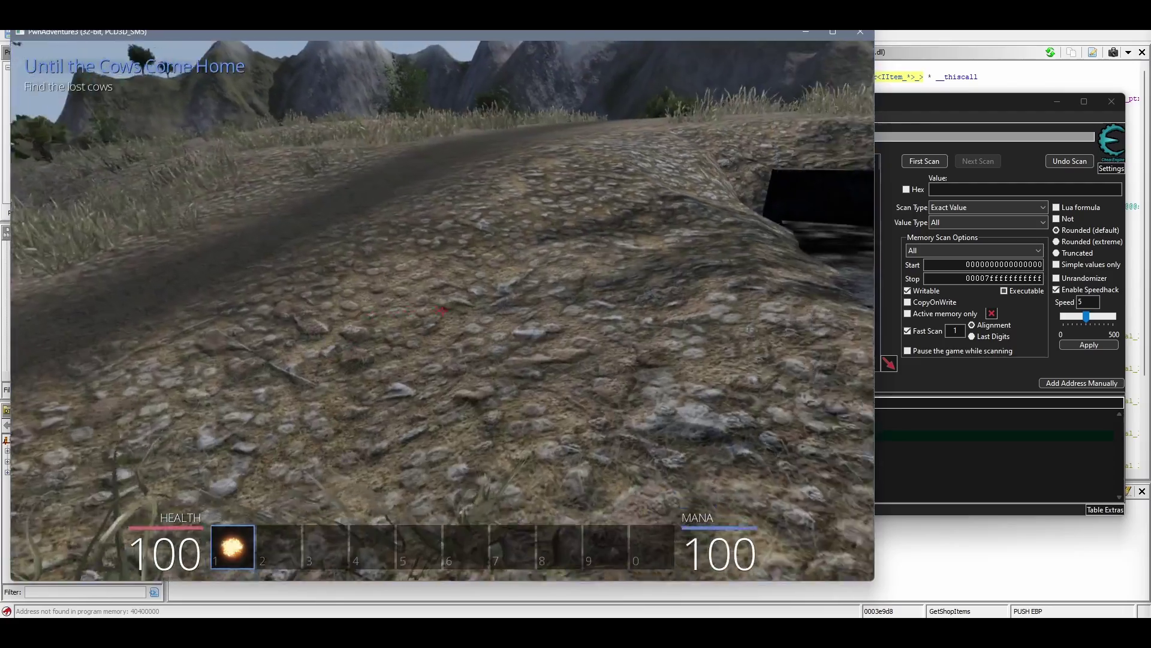
pyautogui.press('w')
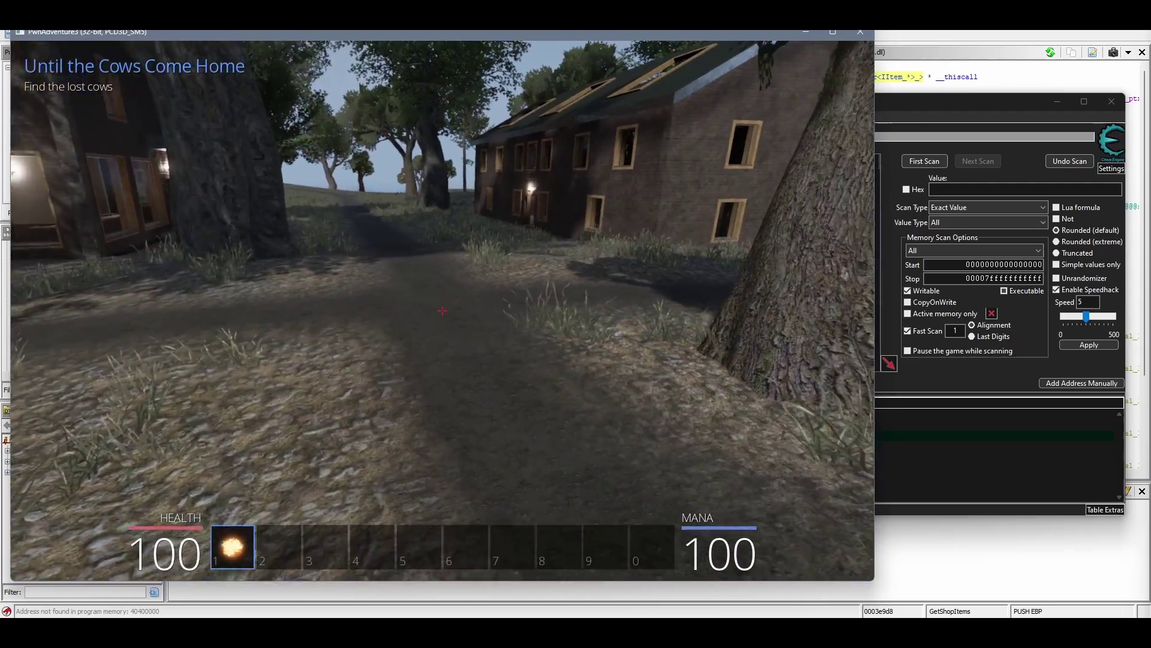
# Move back and forth around the crossroads between the two houses at the increased speed.
pyautogui.press('w')
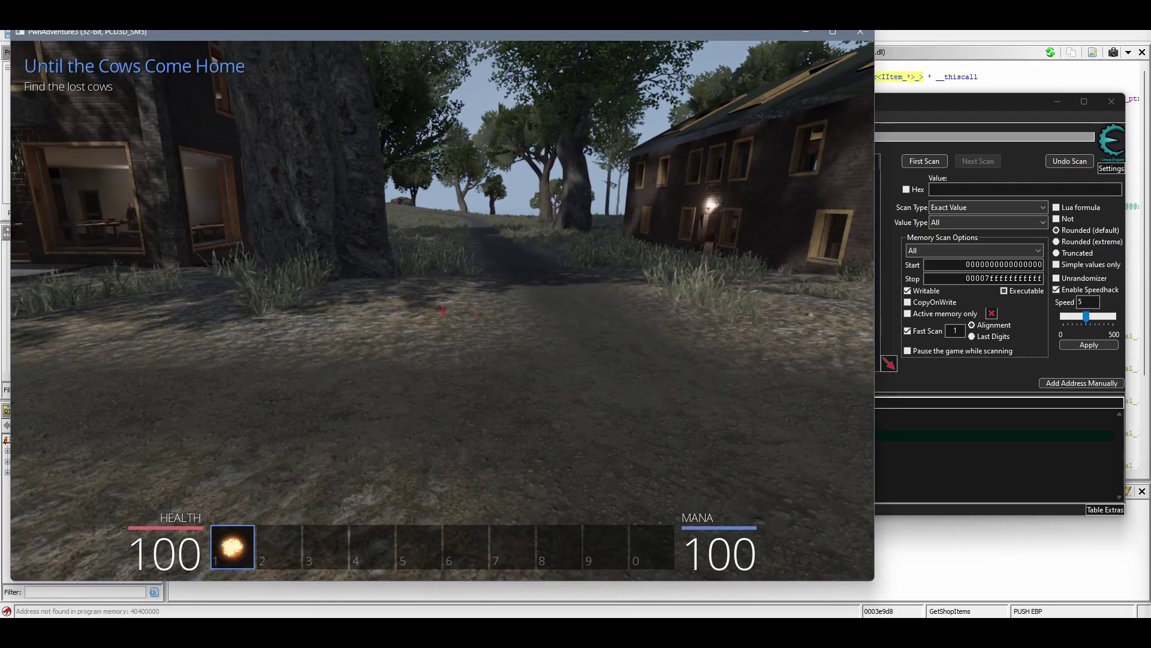
pyautogui.press('w')
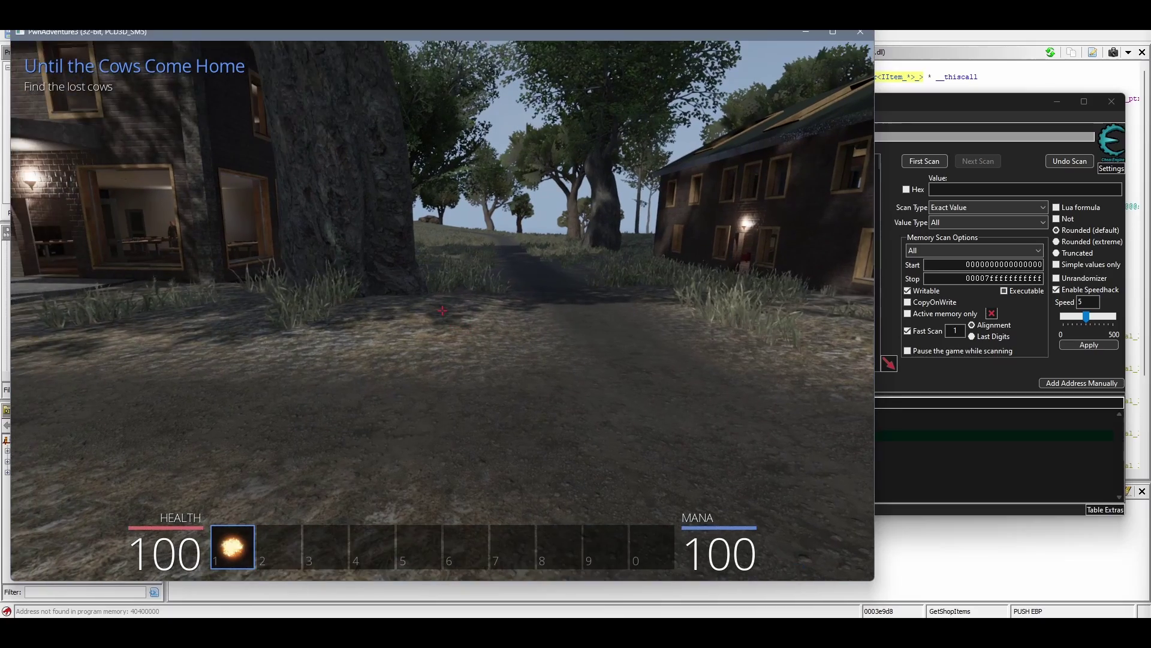
pyautogui.press('s')
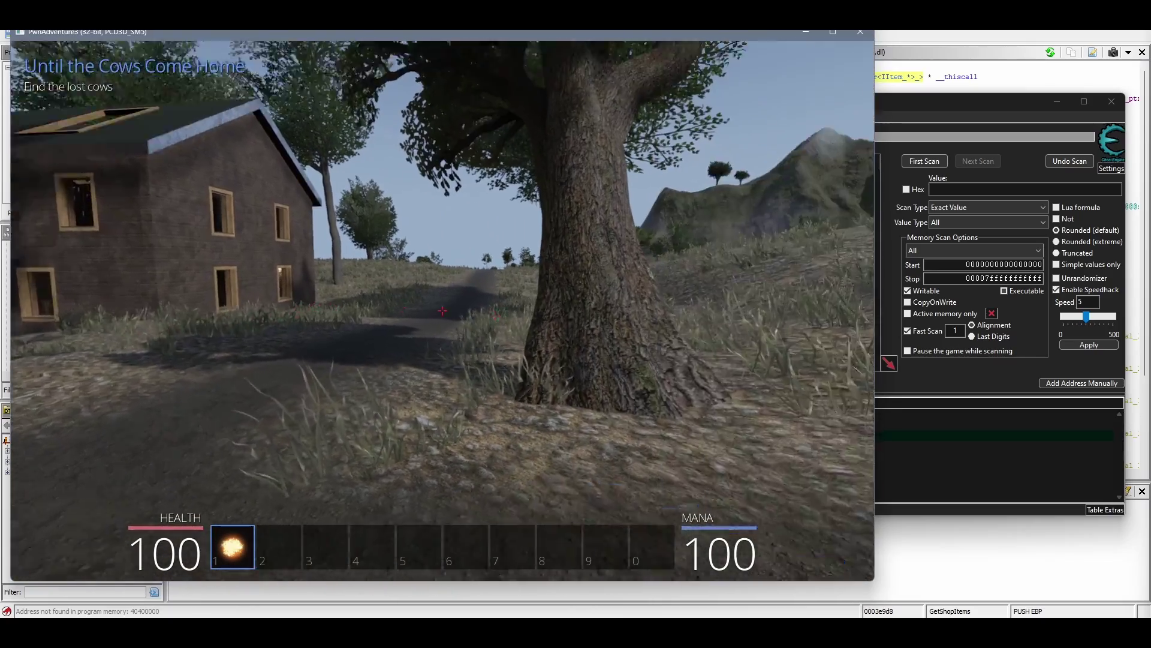
pyautogui.press('w')
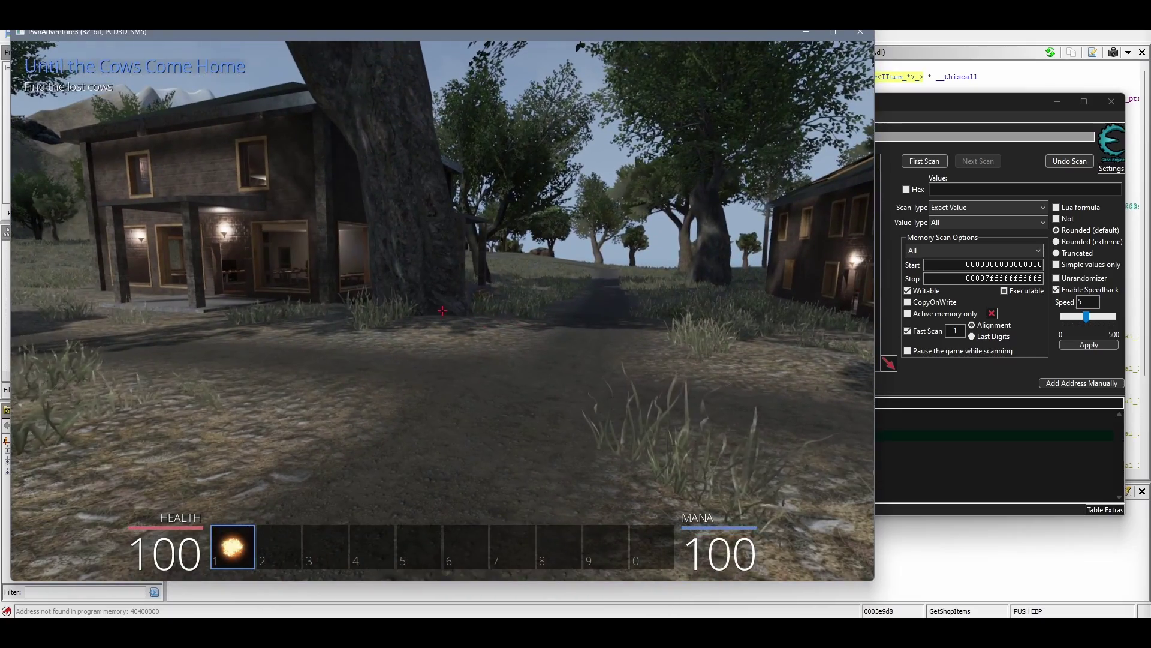
# Pause the game, set the Speedhack speed back to 1 in Cheat Engine, apply it, and resume playing.
pyautogui.press('Escape')
pyautogui.click(1084, 322)
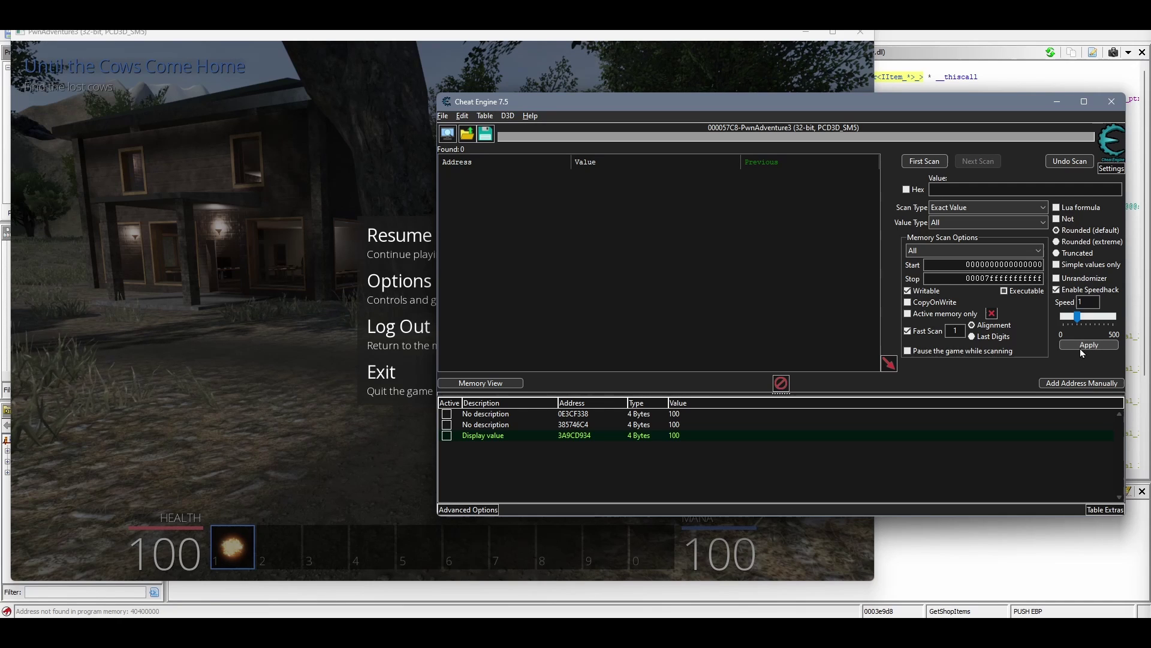
pyautogui.click(389, 236)
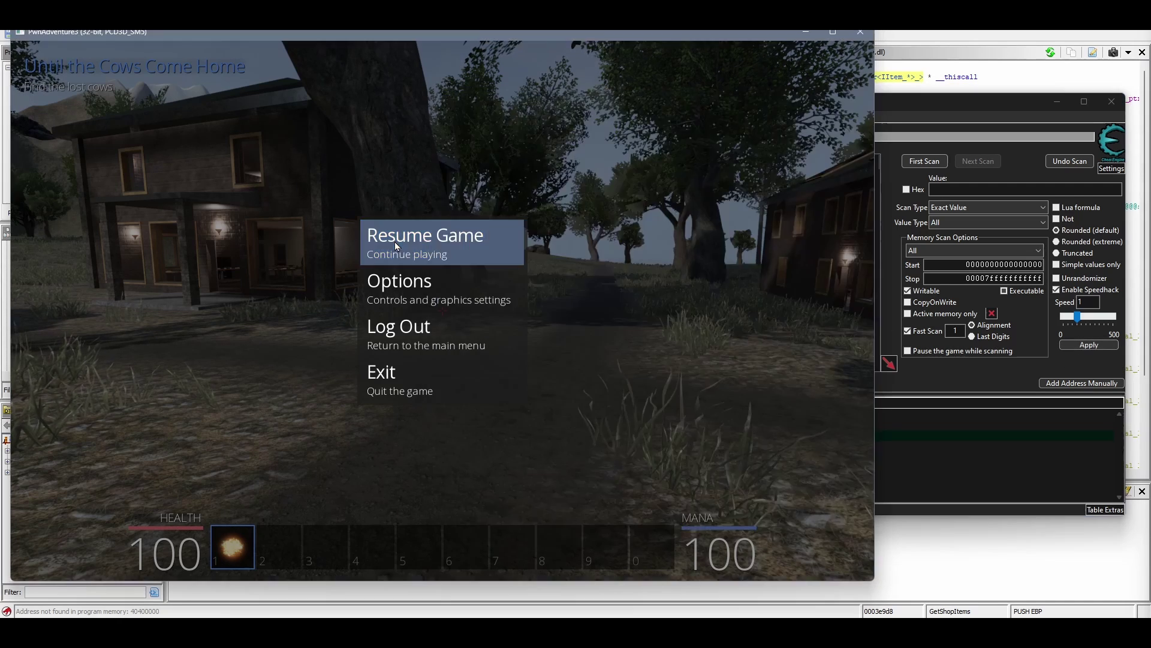
pyautogui.click(395, 242)
# Walk around the crossroads at normal speed and go up to the double doors of the lit house.
pyautogui.press('w')
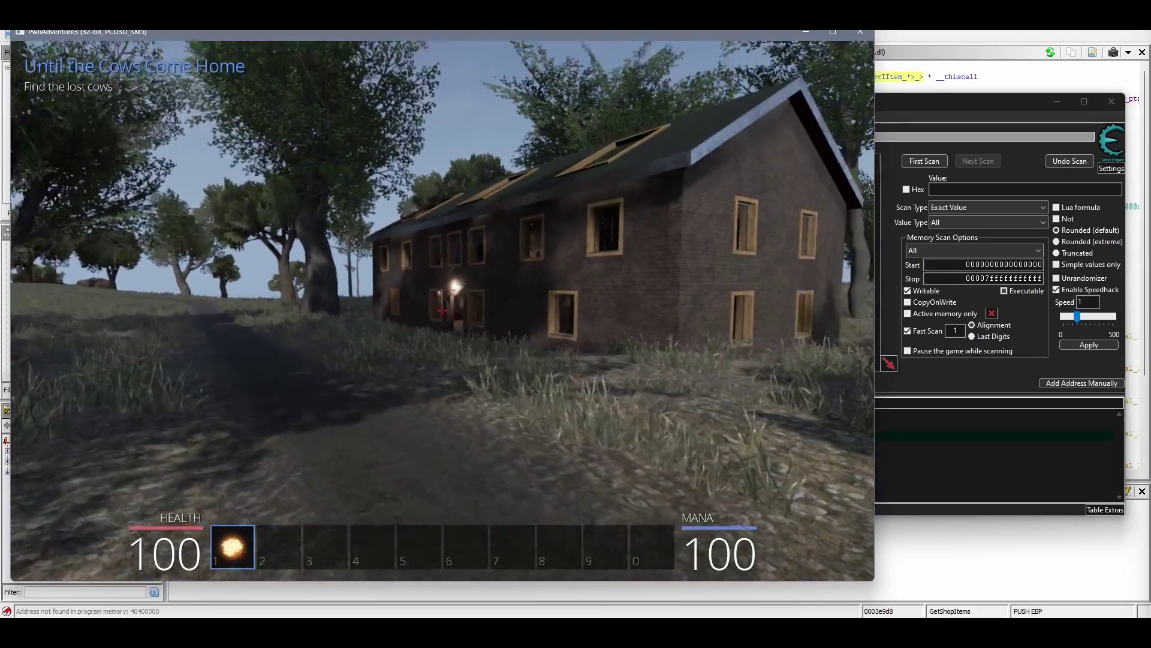
pyautogui.press('w')
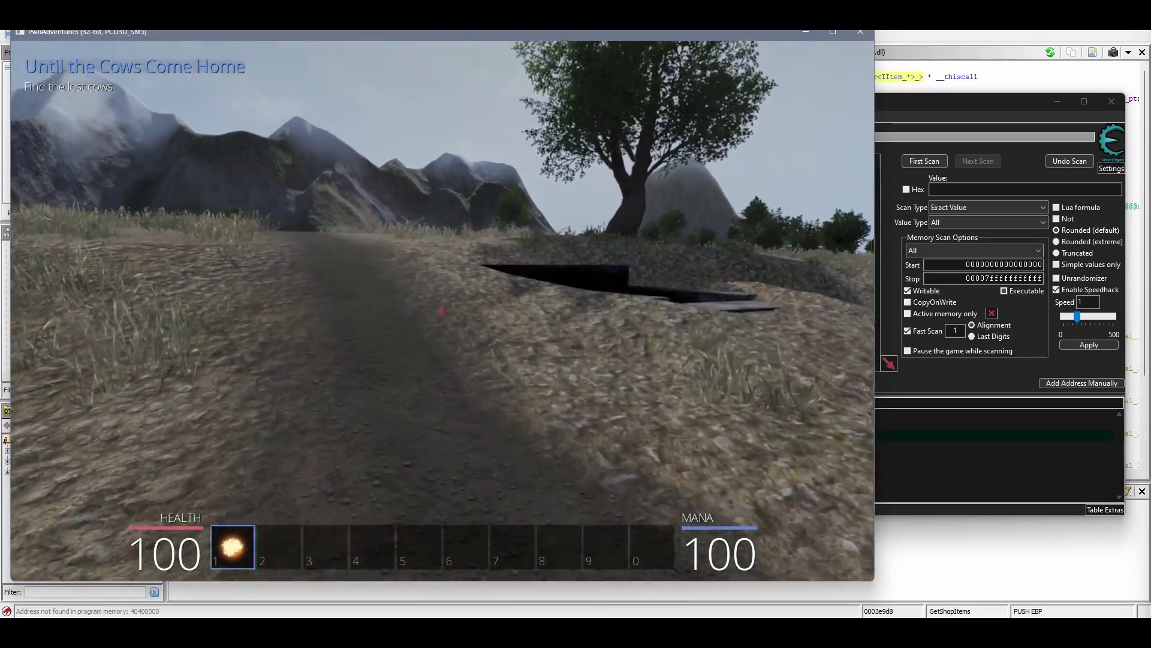
pyautogui.press('w')
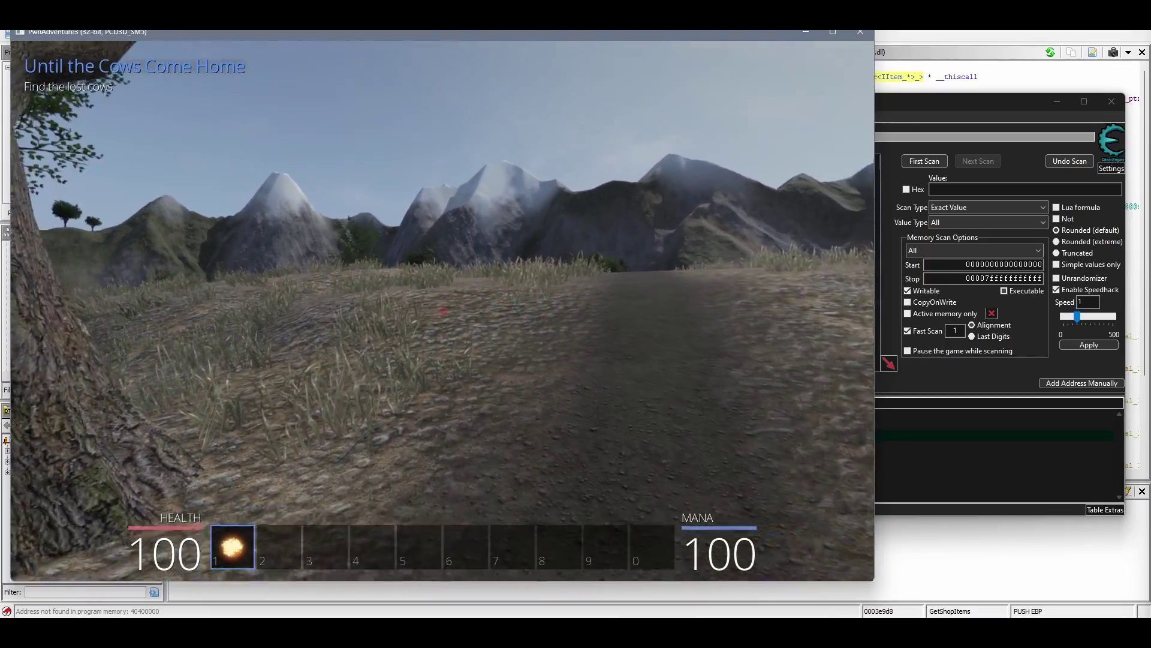
pyautogui.press('w')
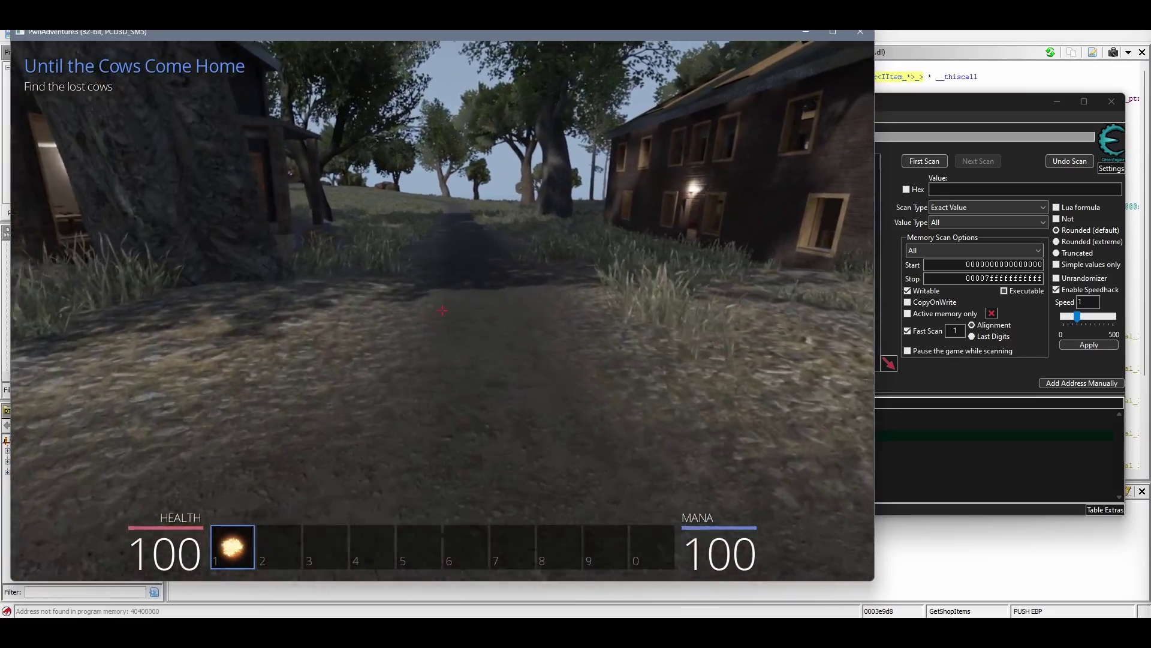
pyautogui.press('w')
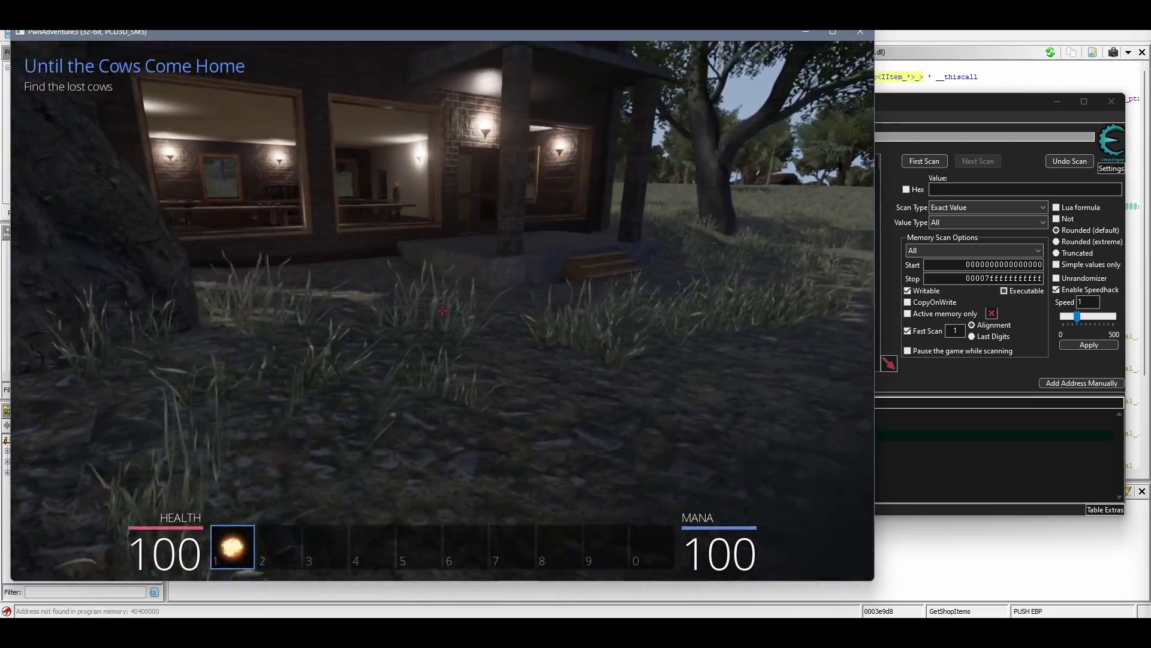
pyautogui.press('w')
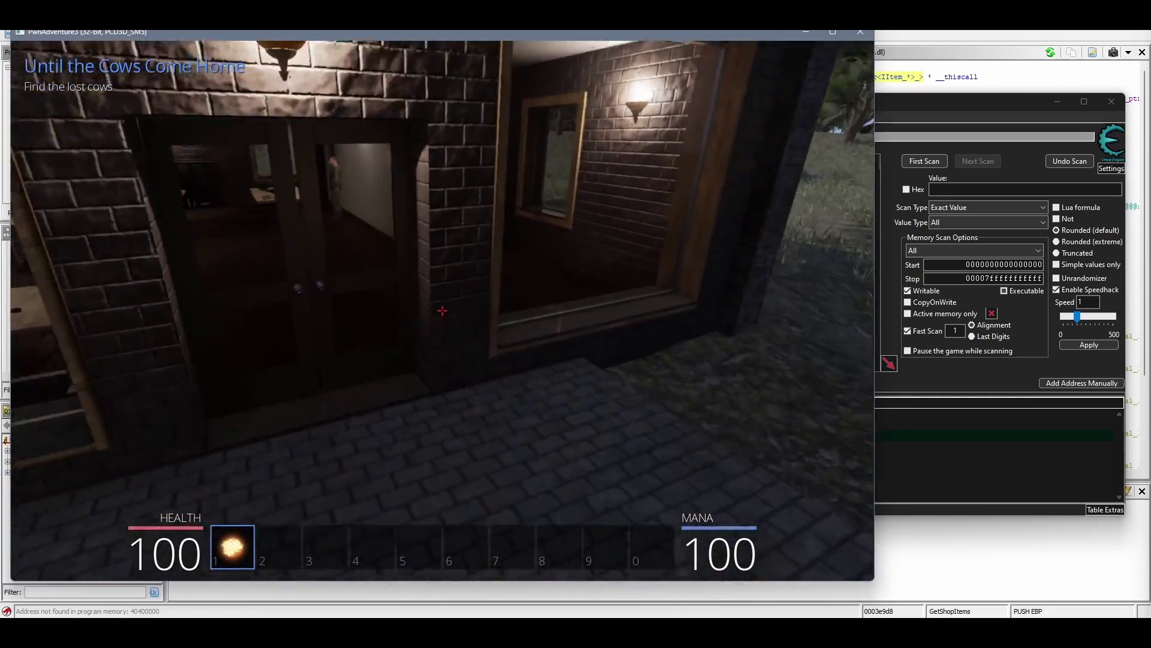
# Leave the lit house's porch and walk around the dirt crossroads at normal speed.
pyautogui.press('w')
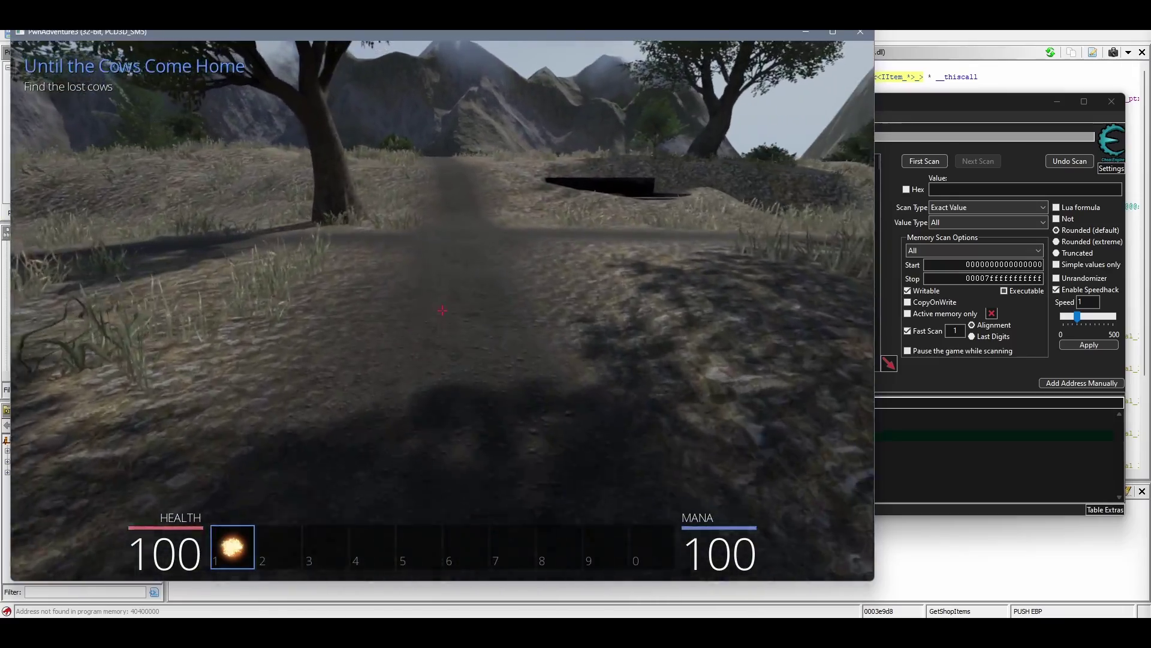
pyautogui.press('w')
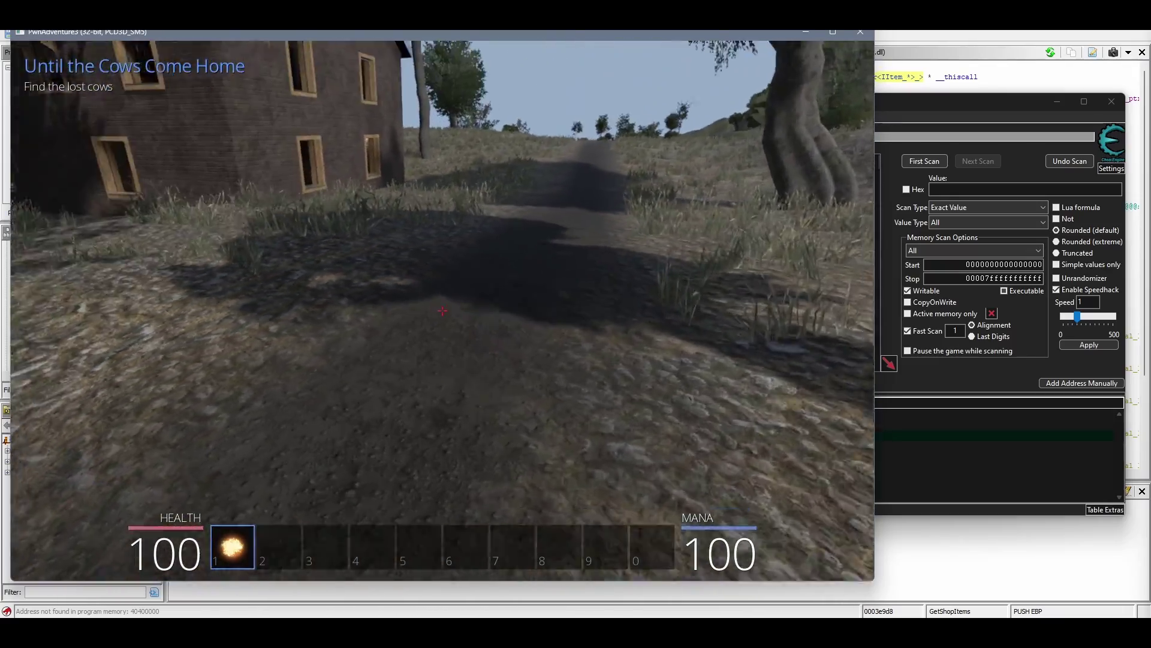
pyautogui.press('w')
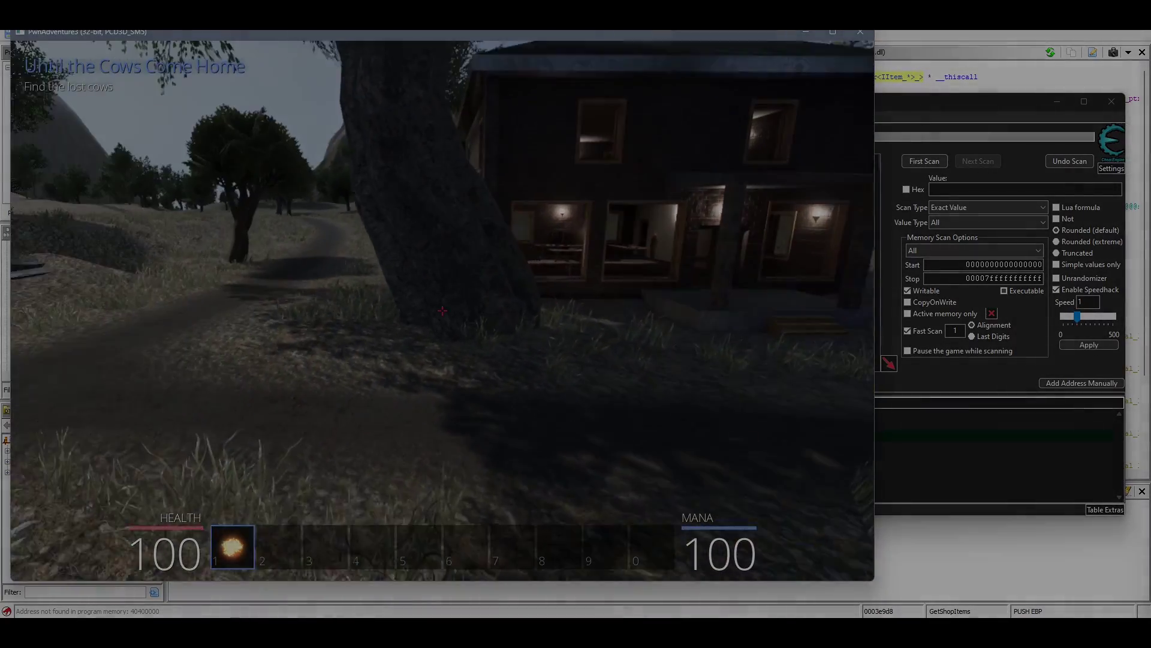
pyautogui.press('w')
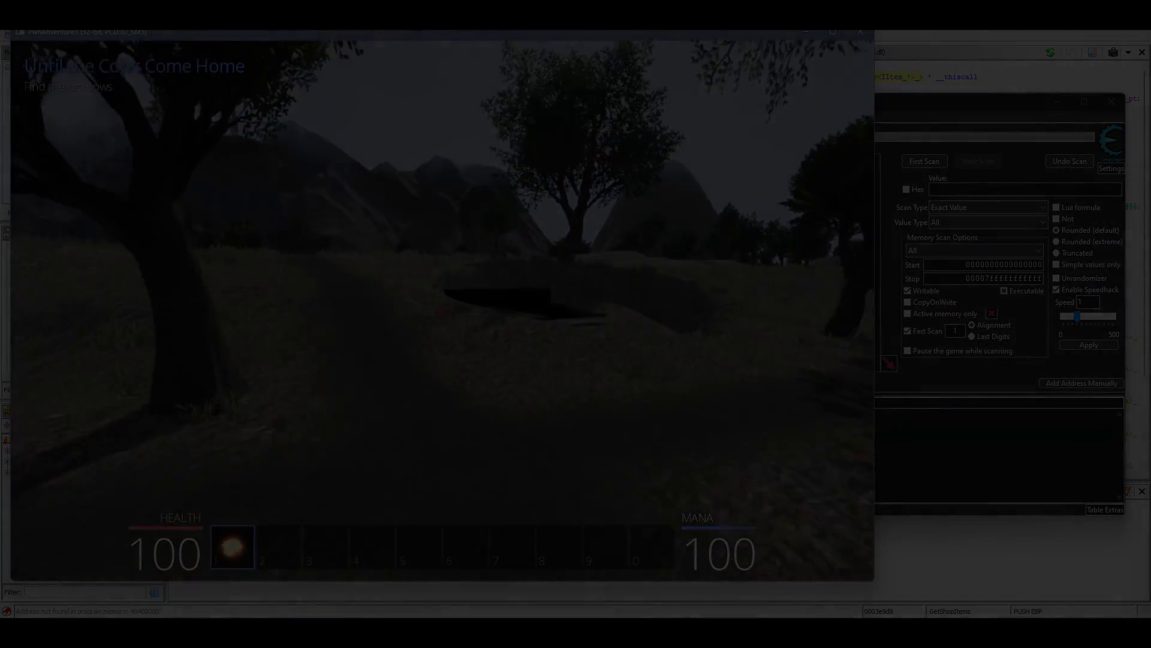